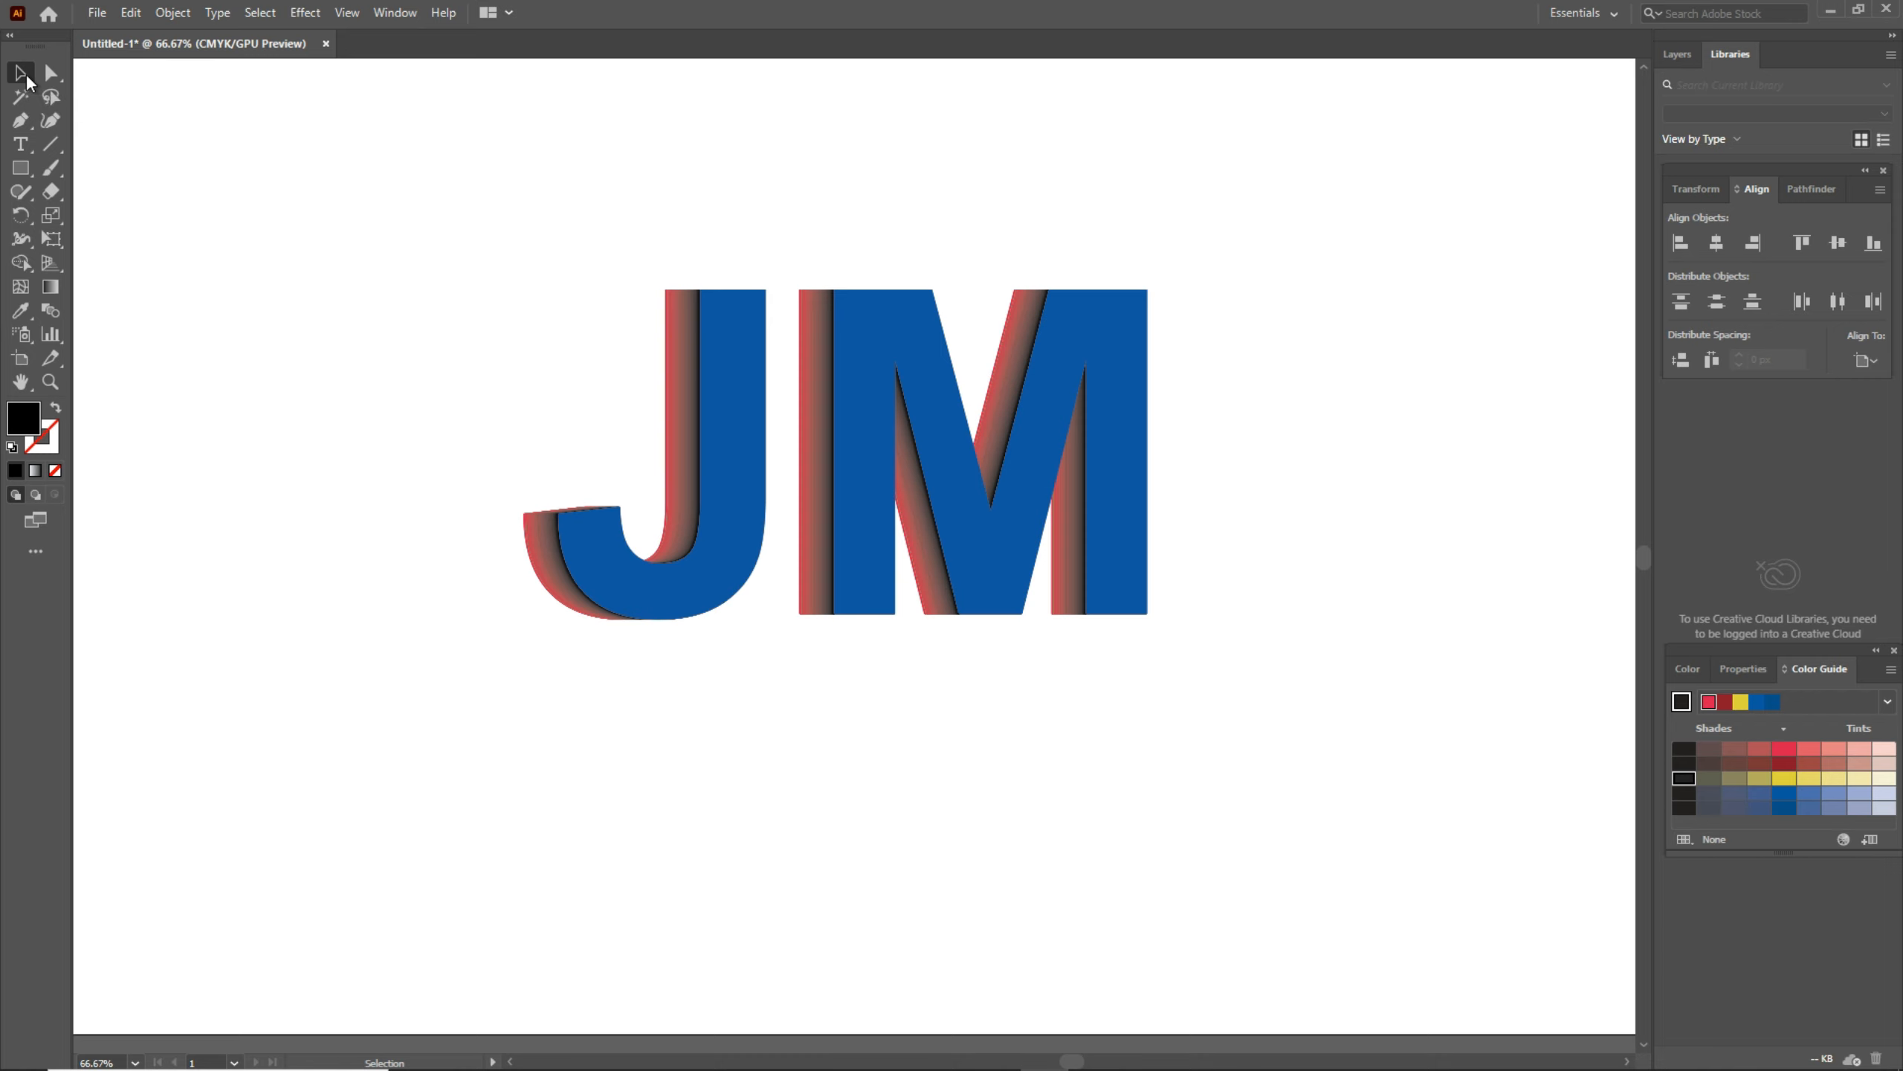
Delete the existing blended JM artwork from the artboard.
{"action": "left_click_drag", "start_coordinate": [567, 285], "coordinate": [1392, 741]}
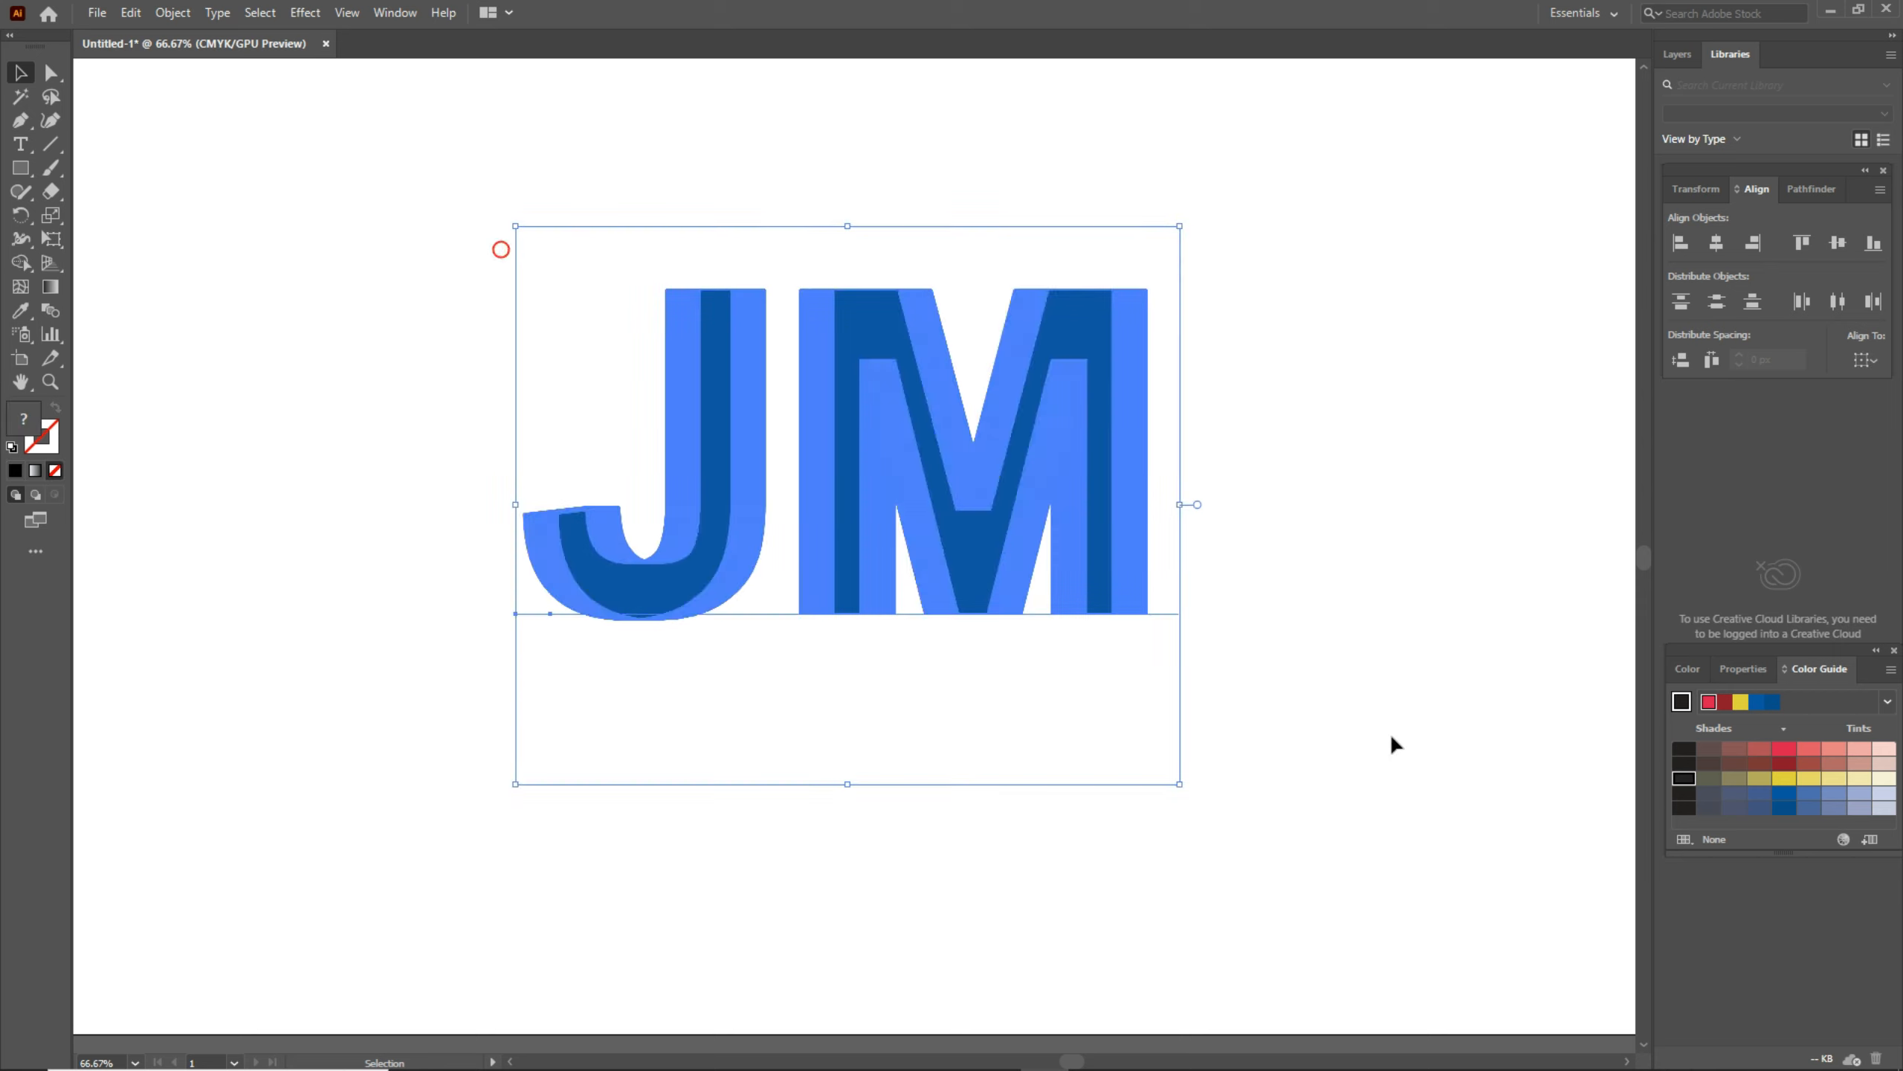
{"action": "key", "text": "Delete"}
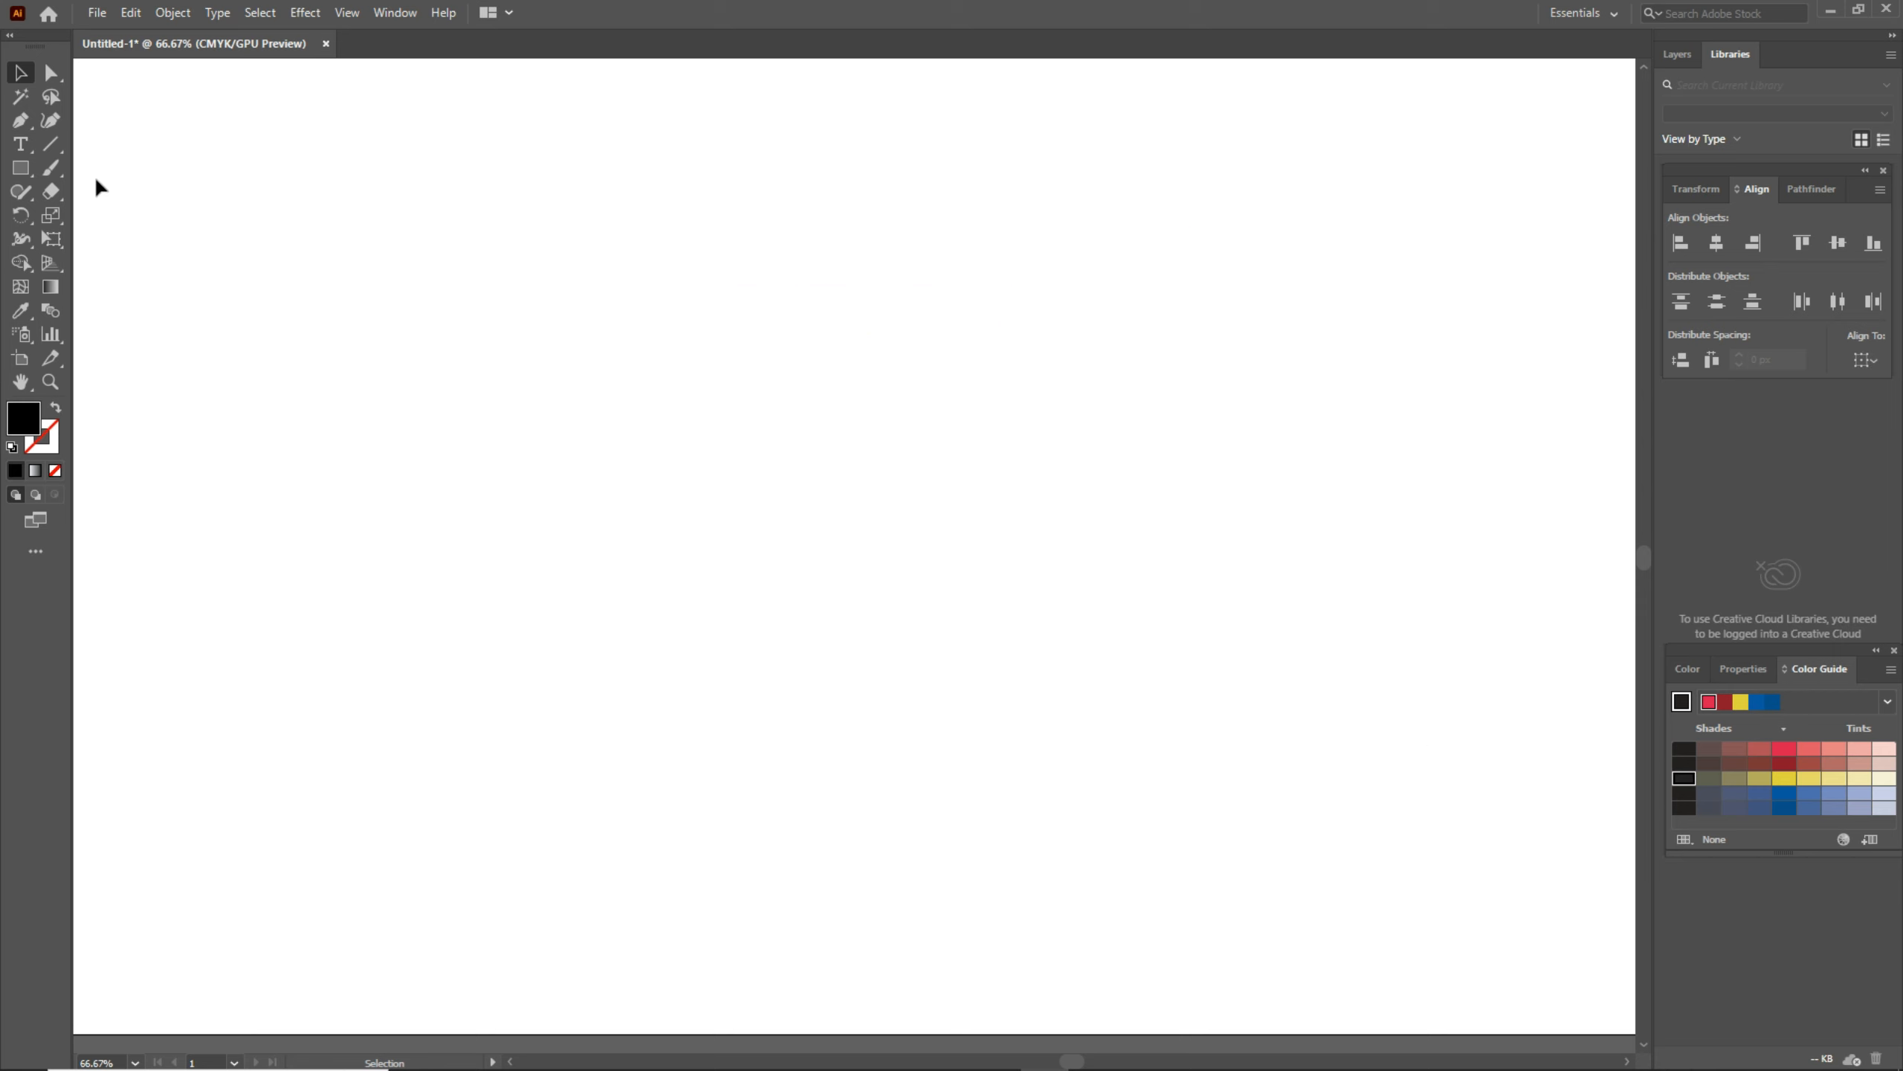
Place a new point text object on the artboard and enlarge its placeholder text.
{"action": "left_click", "coordinate": [24, 145]}
{"action": "left_click", "coordinate": [827, 377]}
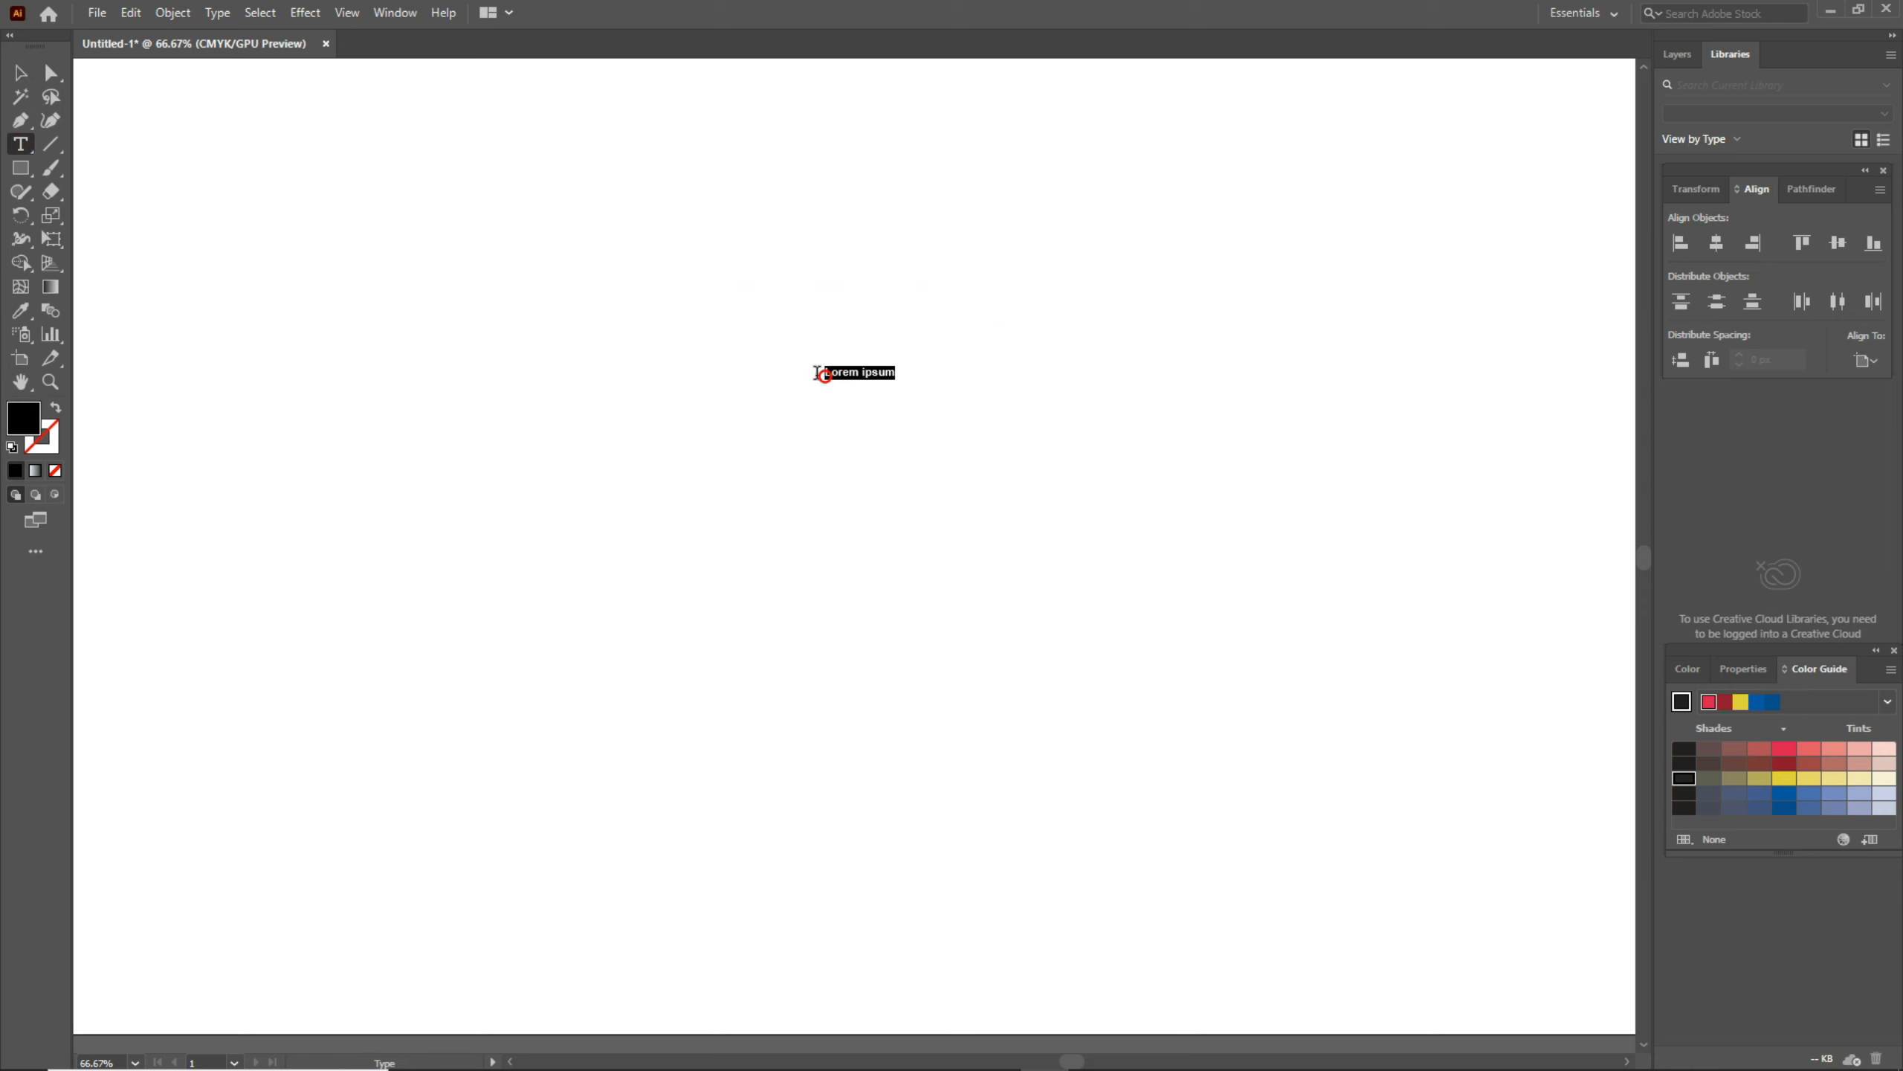
{"action": "left_click", "coordinate": [24, 81]}
{"action": "left_click_drag", "start_coordinate": [897, 379], "coordinate": [1248, 656]}
Replace the Lorem ipsum placeholder text with "JM".
{"action": "key", "text": "t"}
{"action": "left_click", "coordinate": [1250, 378]}
{"action": "key", "text": "BackSpace"}
{"action": "key", "text": "BackSpace"}
{"action": "key", "text": "BackSpace"}
{"action": "key", "text": "BackSpace"}
{"action": "key", "text": "BackSpace"}
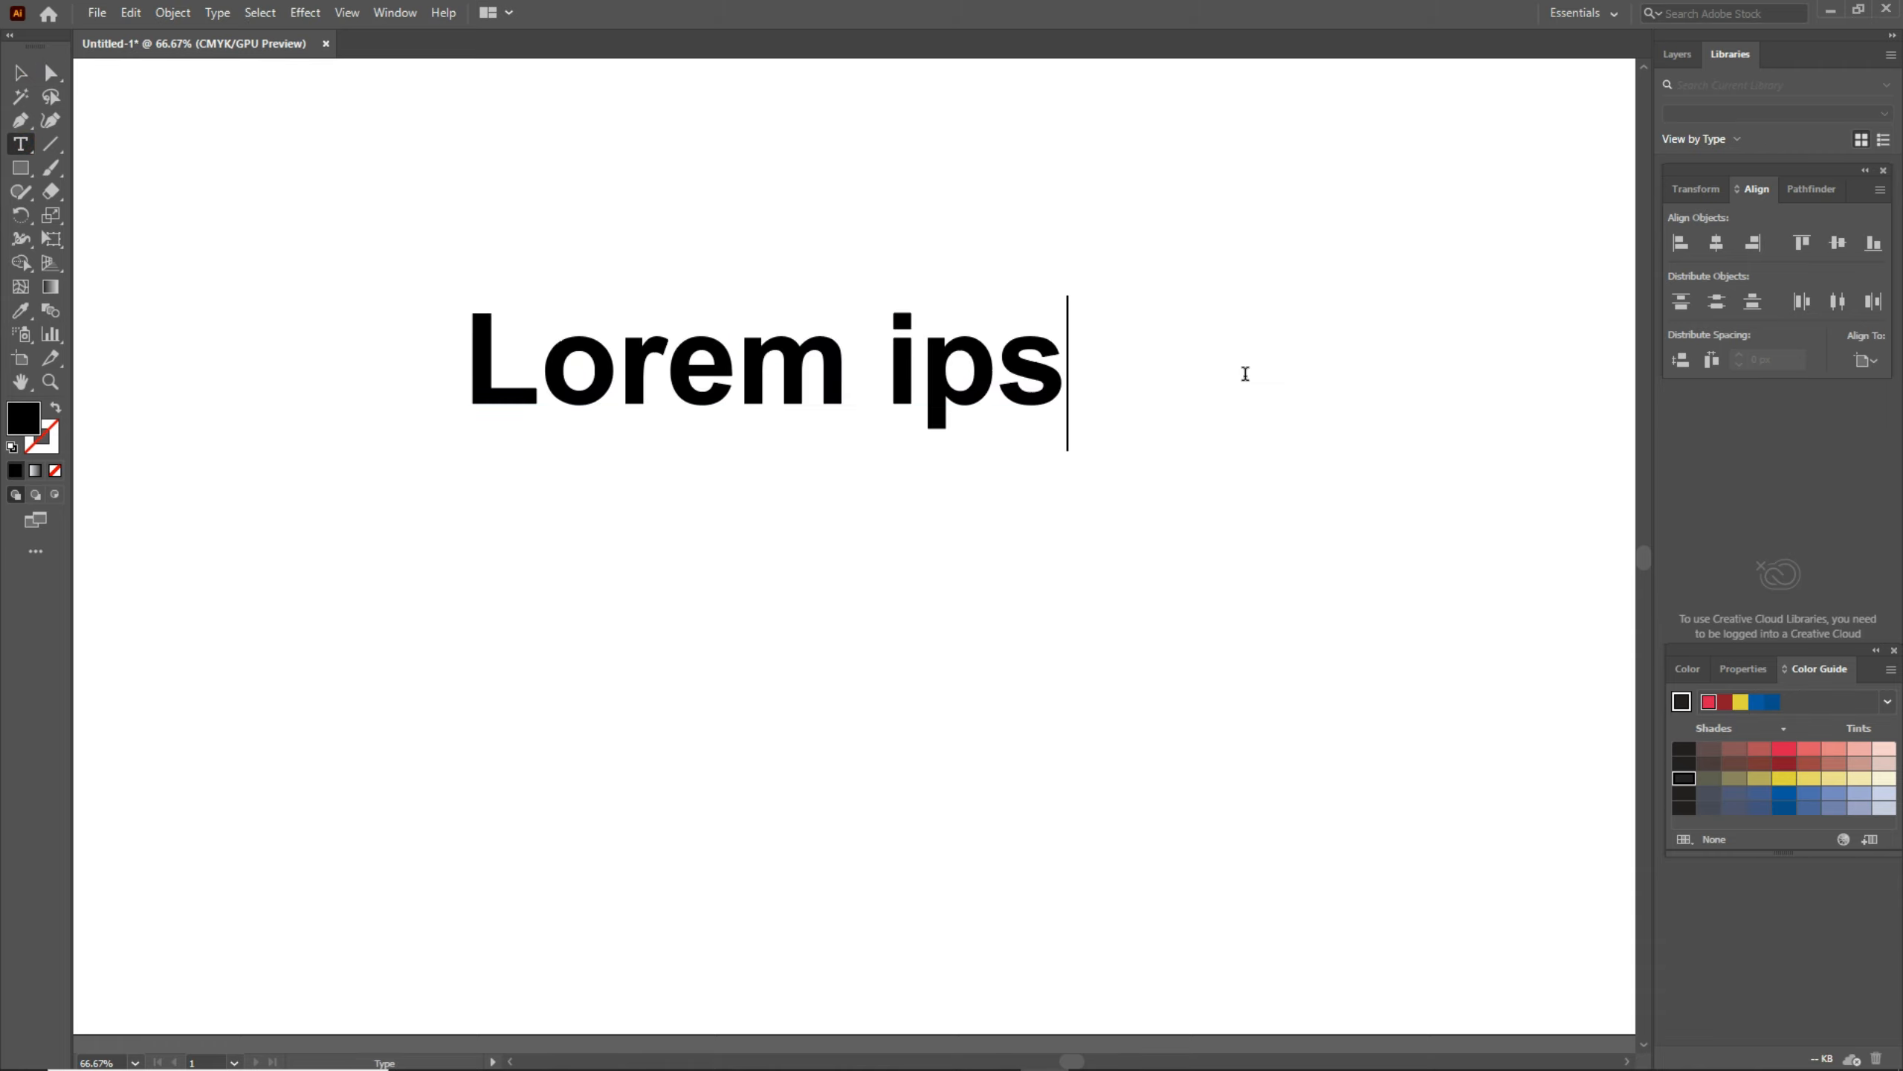
{"action": "key", "text": "BackSpace"}
{"action": "key", "text": "BackSpace"}
{"action": "key", "text": "BackSpace"}
{"action": "key", "text": "BackSpace"}
{"action": "key", "text": "BackSpace"}
{"action": "key", "text": "BackSpace"}
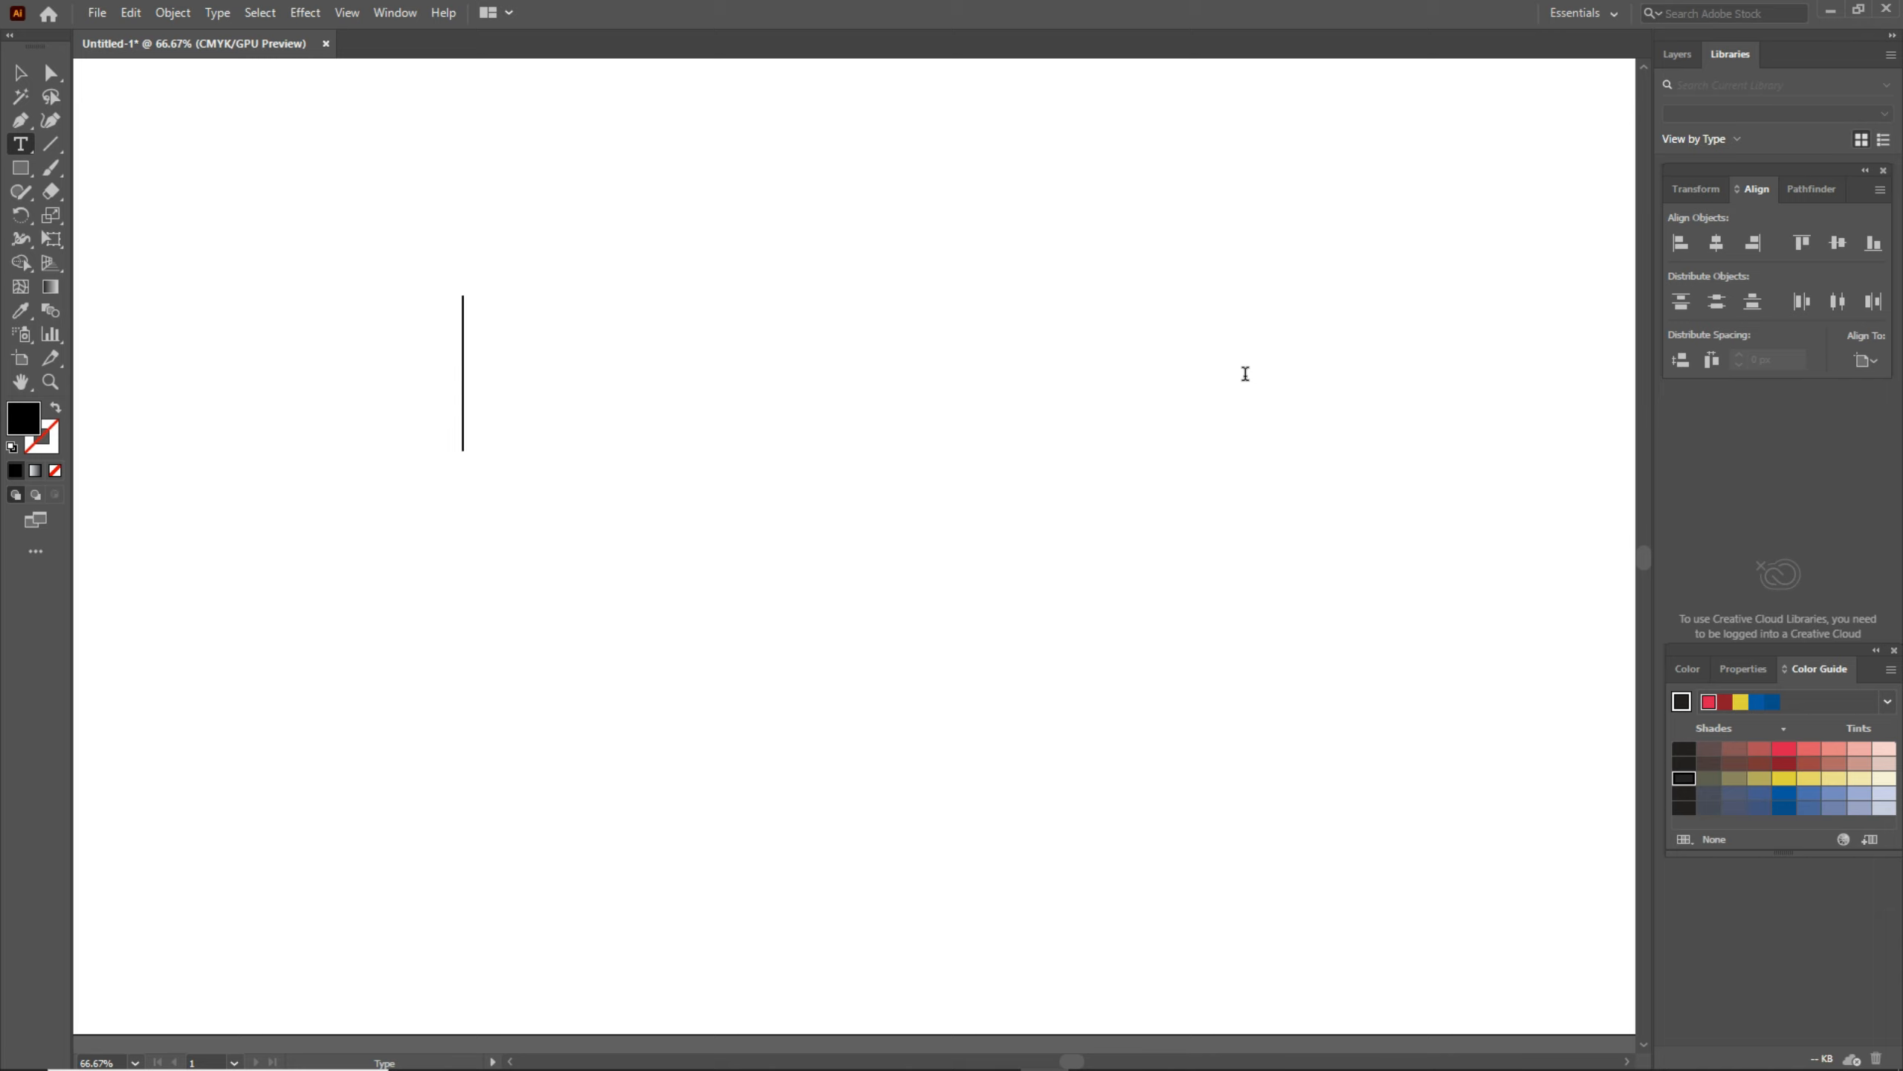
{"action": "type", "text": "JM"}
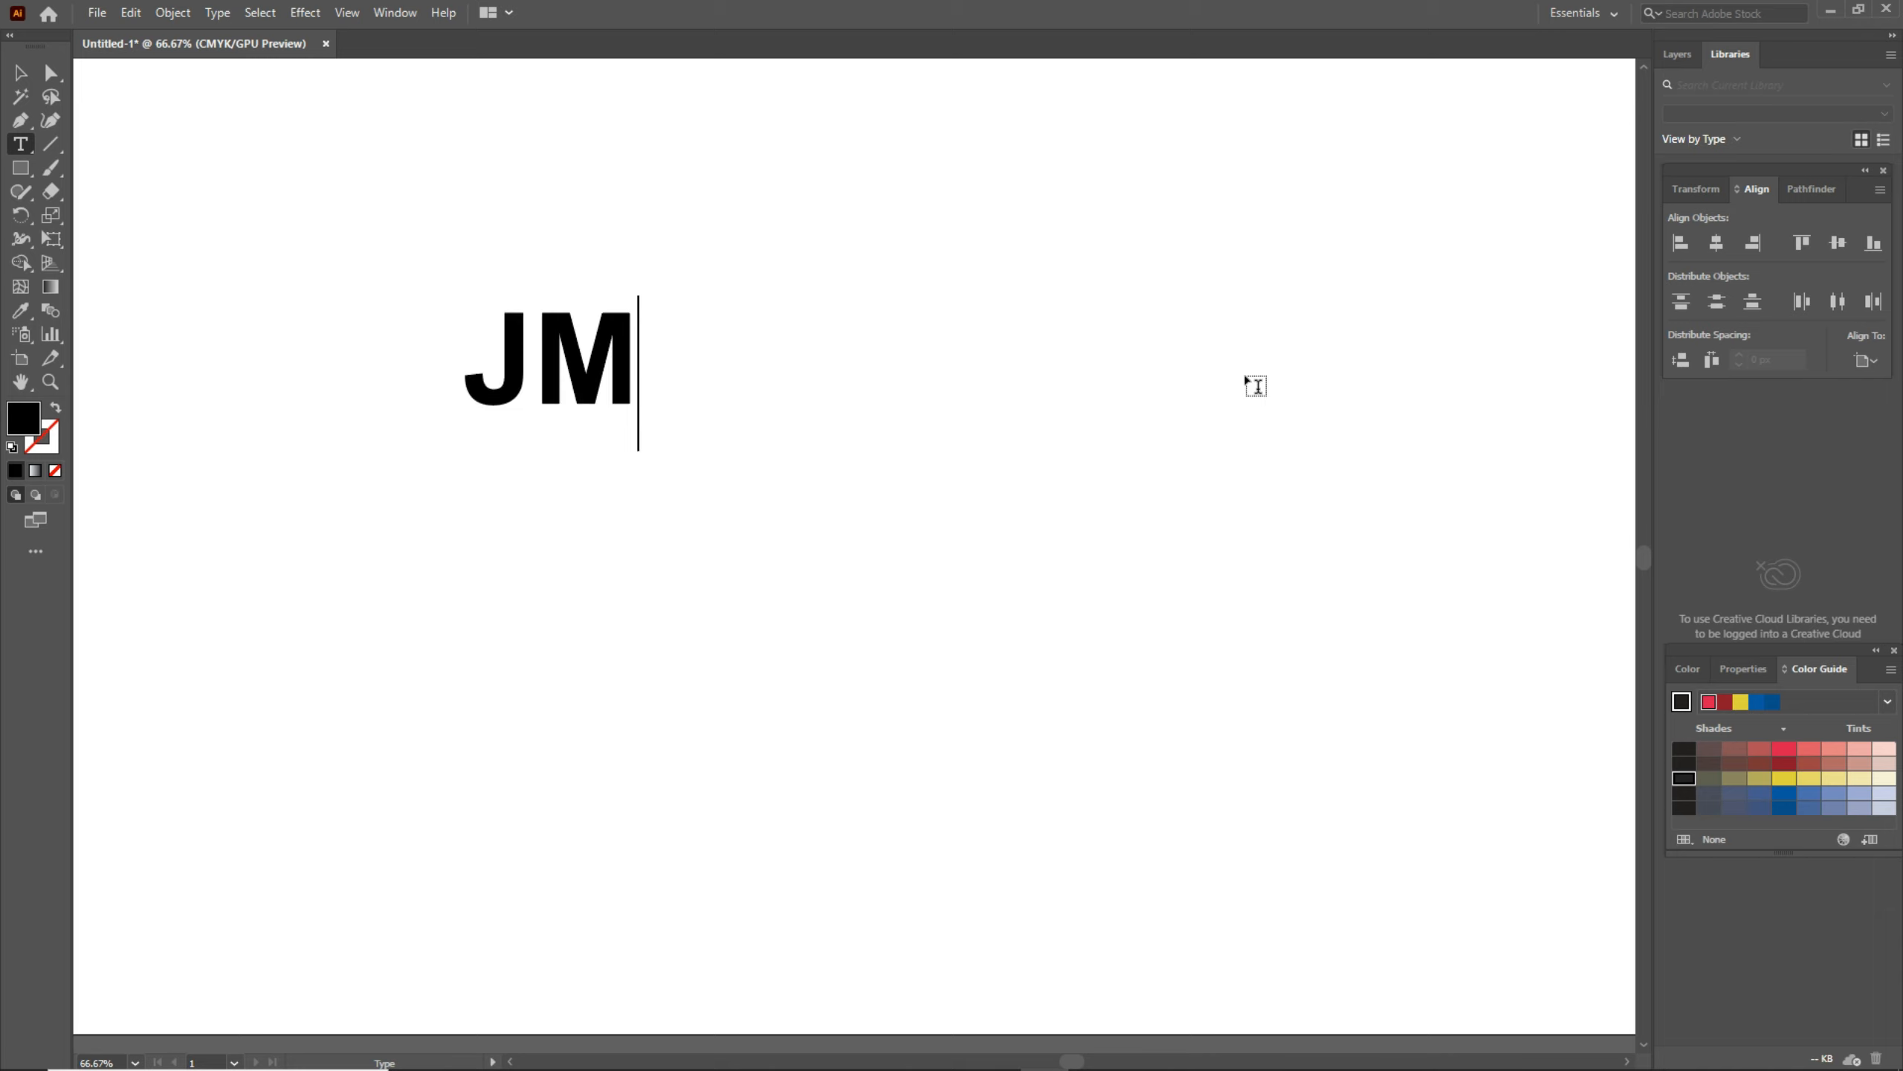
{"action": "key", "text": "Escape"}
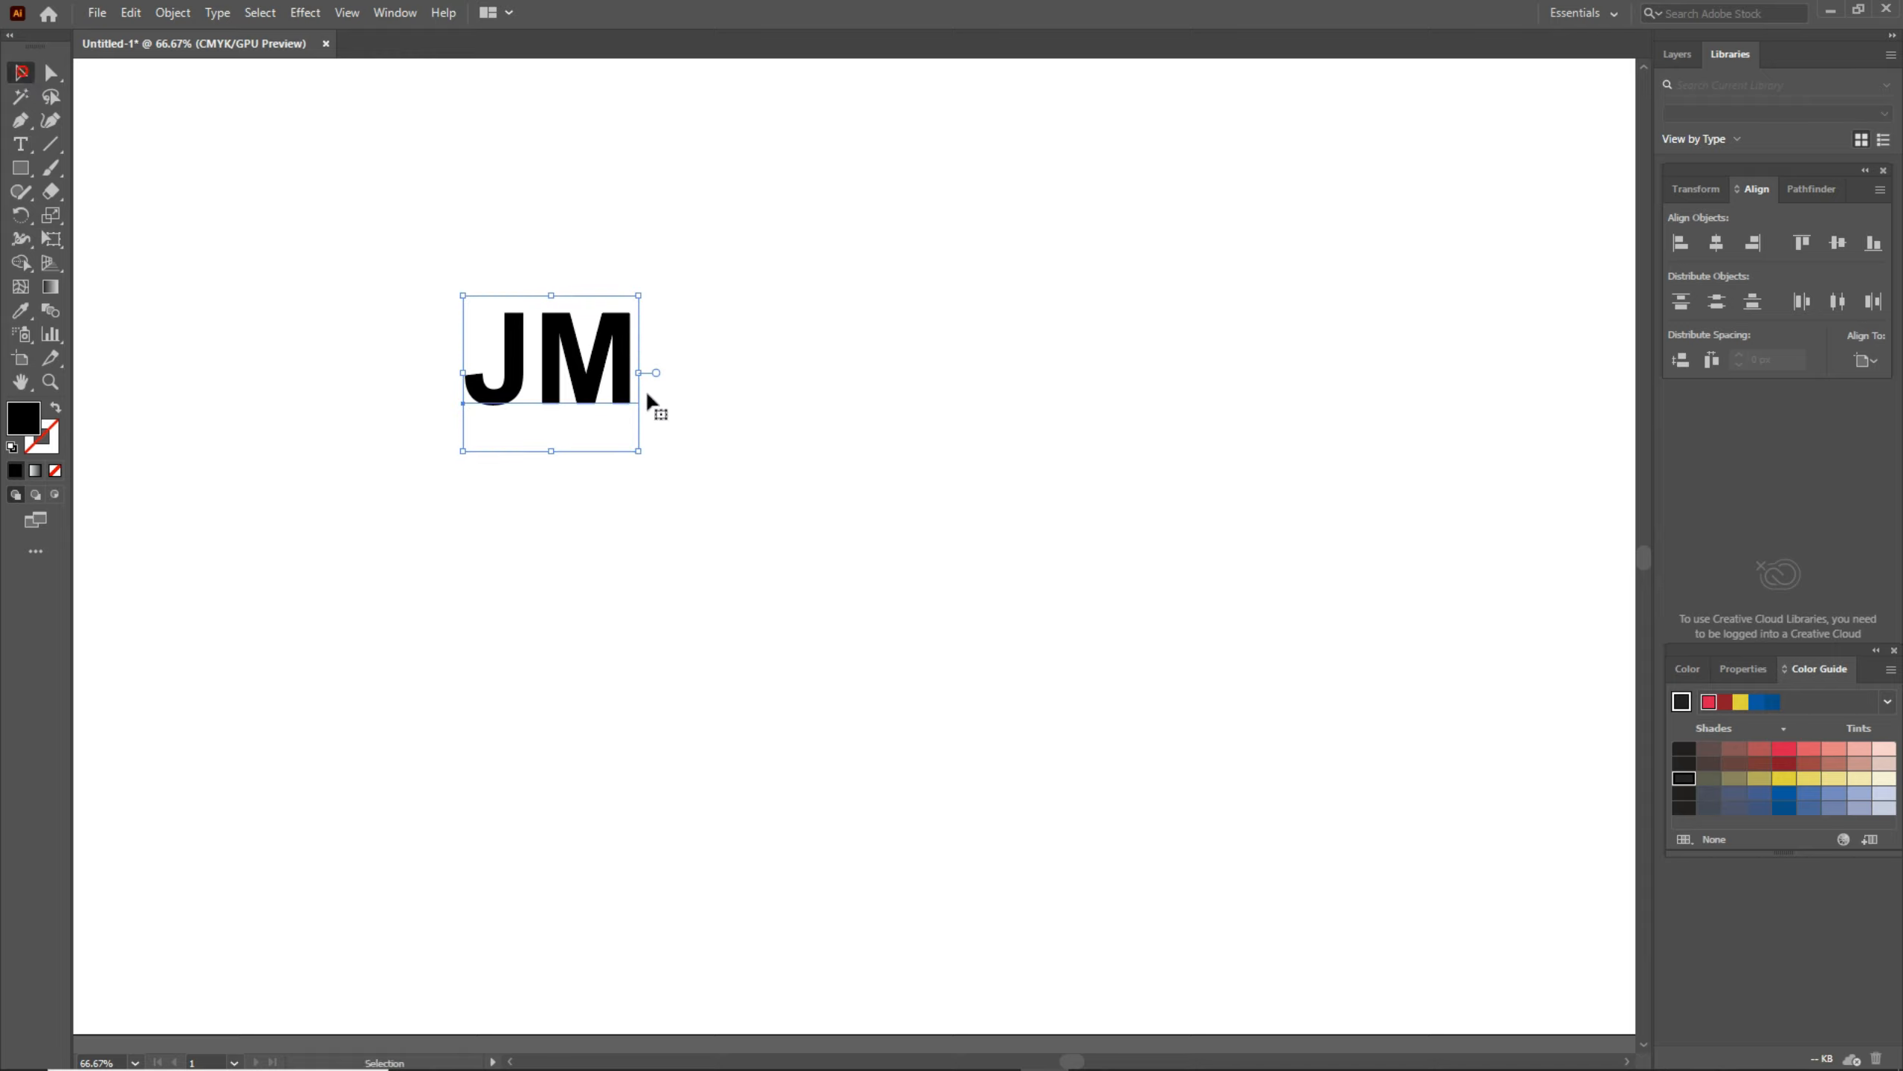
Enlarge the JM text and position it around the middle of the artboard.
{"action": "left_click_drag", "start_coordinate": [638, 450], "coordinate": [989, 833]}
{"action": "left_click_drag", "start_coordinate": [571, 298], "coordinate": [784, 472]}
{"action": "left_click", "coordinate": [267, 252]}
{"action": "left_click_drag", "start_coordinate": [734, 505], "coordinate": [792, 501]}
{"action": "left_click", "coordinate": [243, 342]}
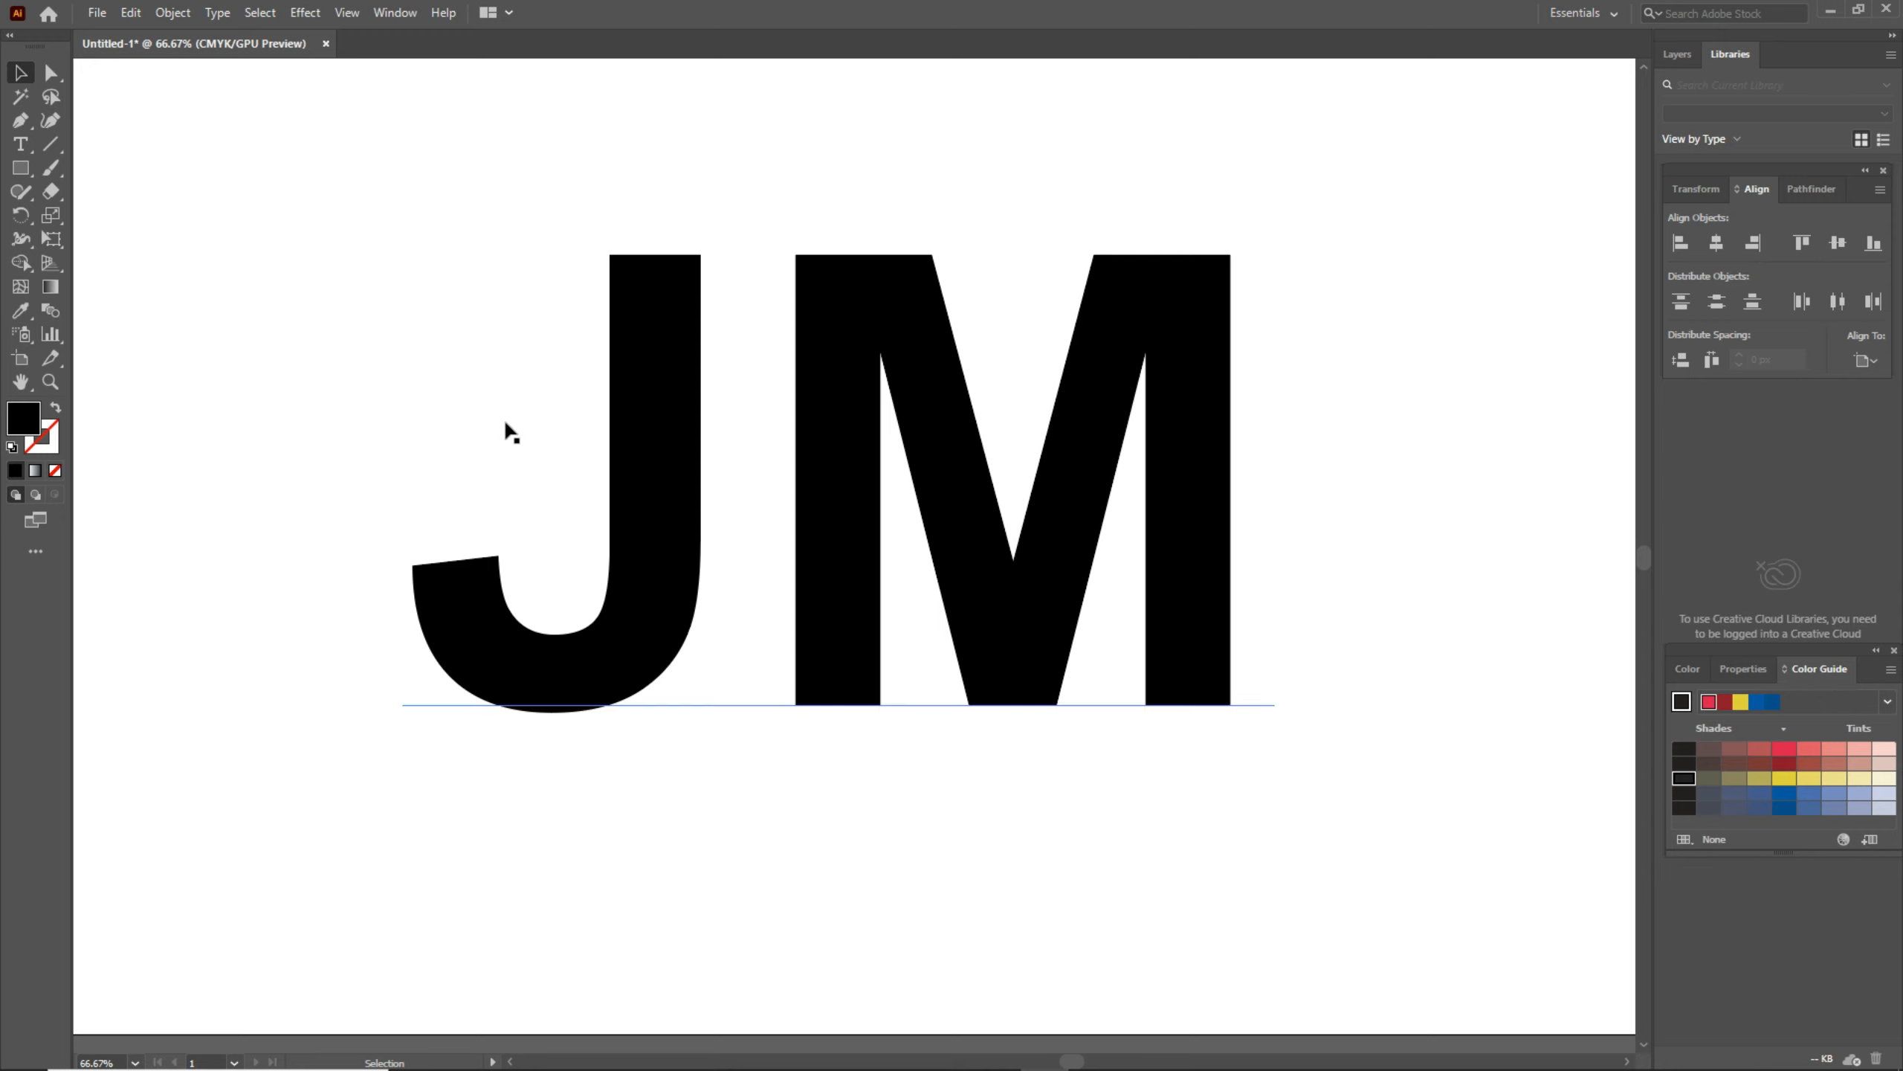
Duplicate the JM text and offset the copy horizontally to the right of the original.
{"action": "left_click", "coordinate": [621, 439]}
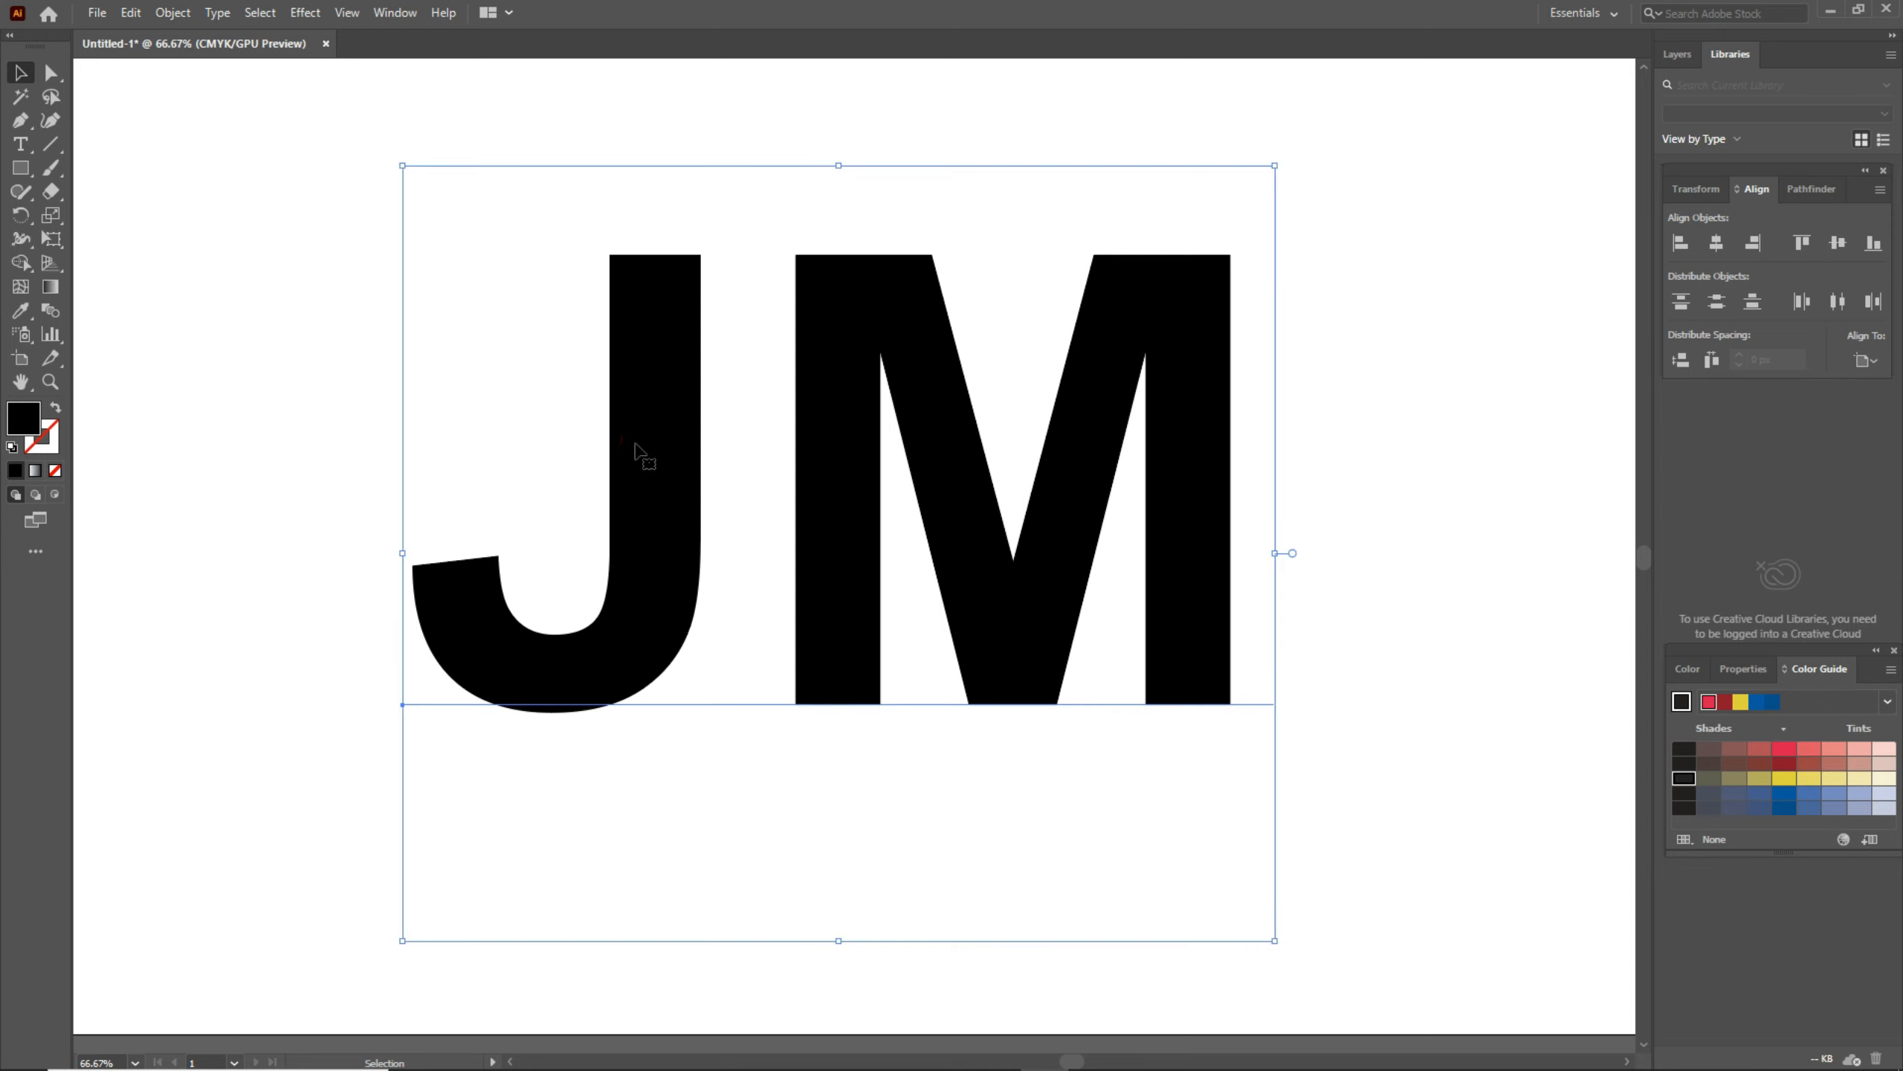
{"action": "key", "text": "a"}
{"action": "key", "text": "v"}
{"action": "left_click_drag", "start_coordinate": [635, 445], "coordinate": [696, 446]}
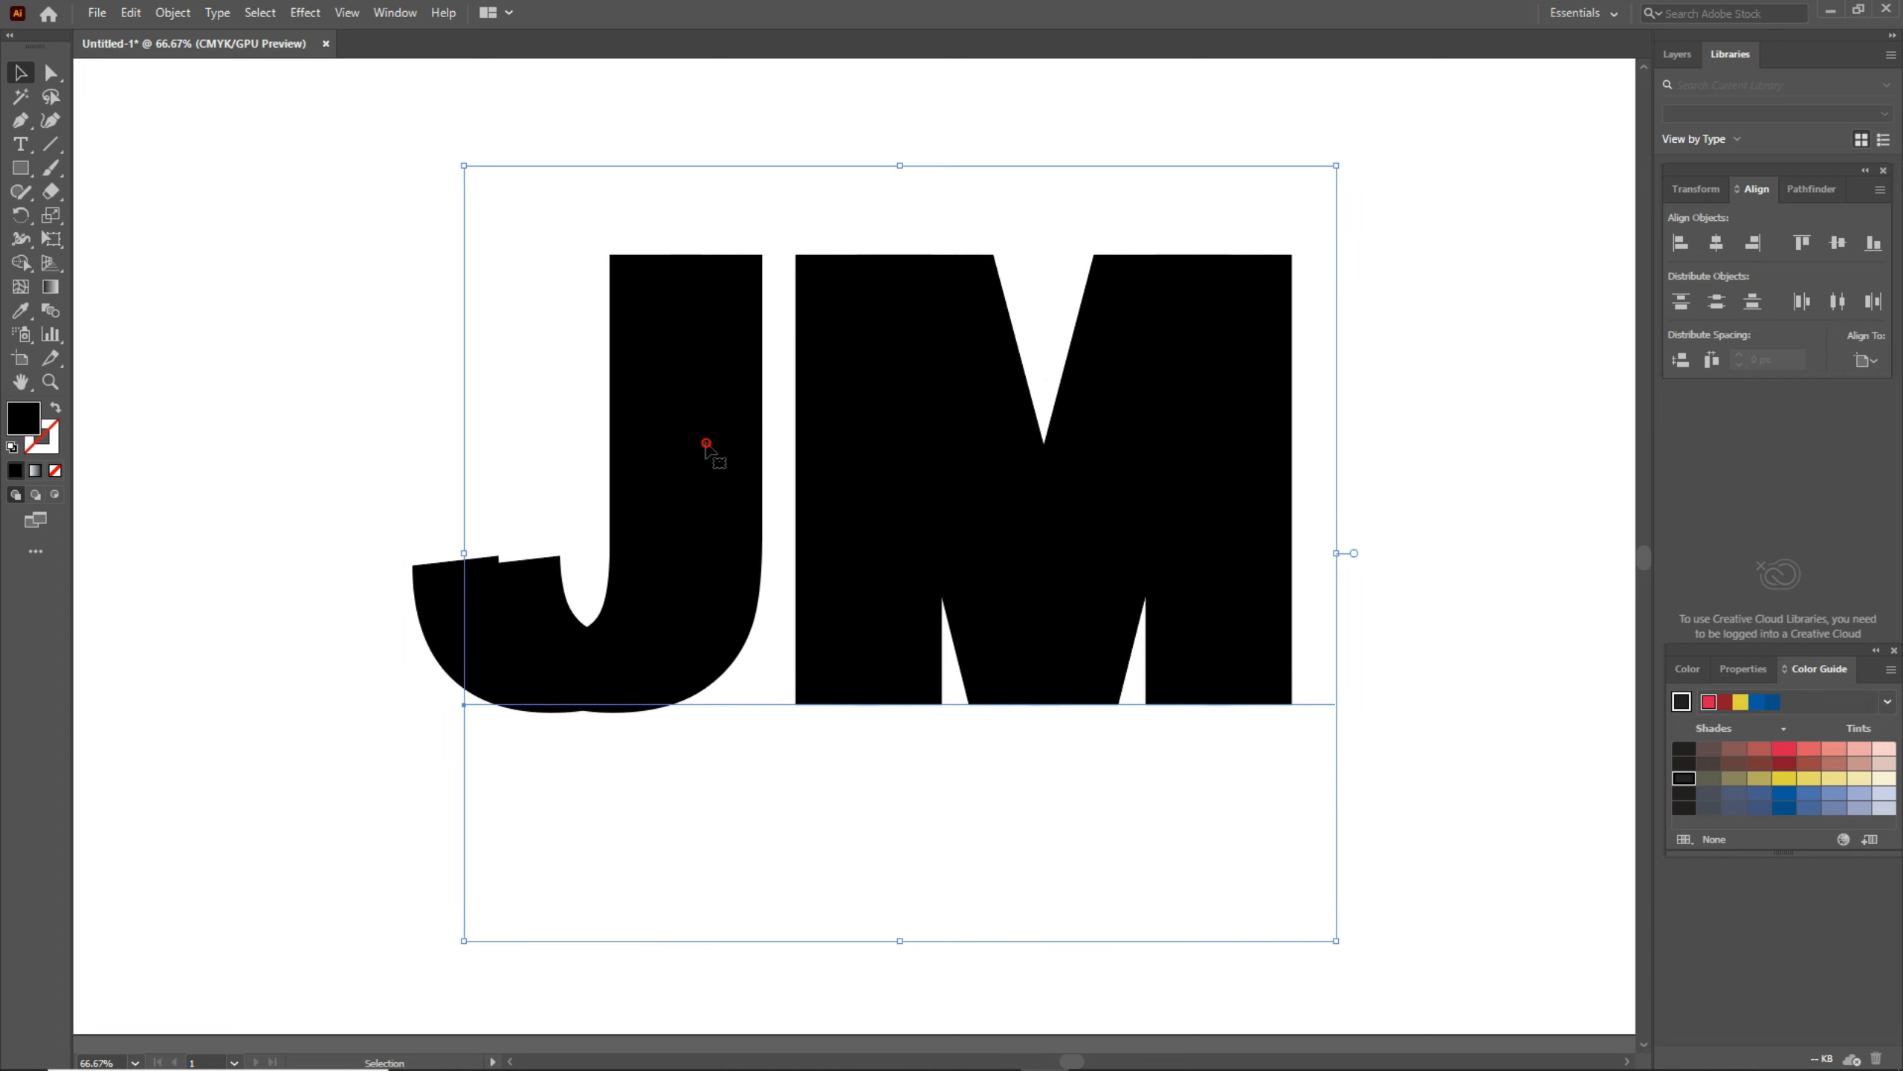
{"action": "left_click_drag", "start_coordinate": [707, 443], "coordinate": [727, 444]}
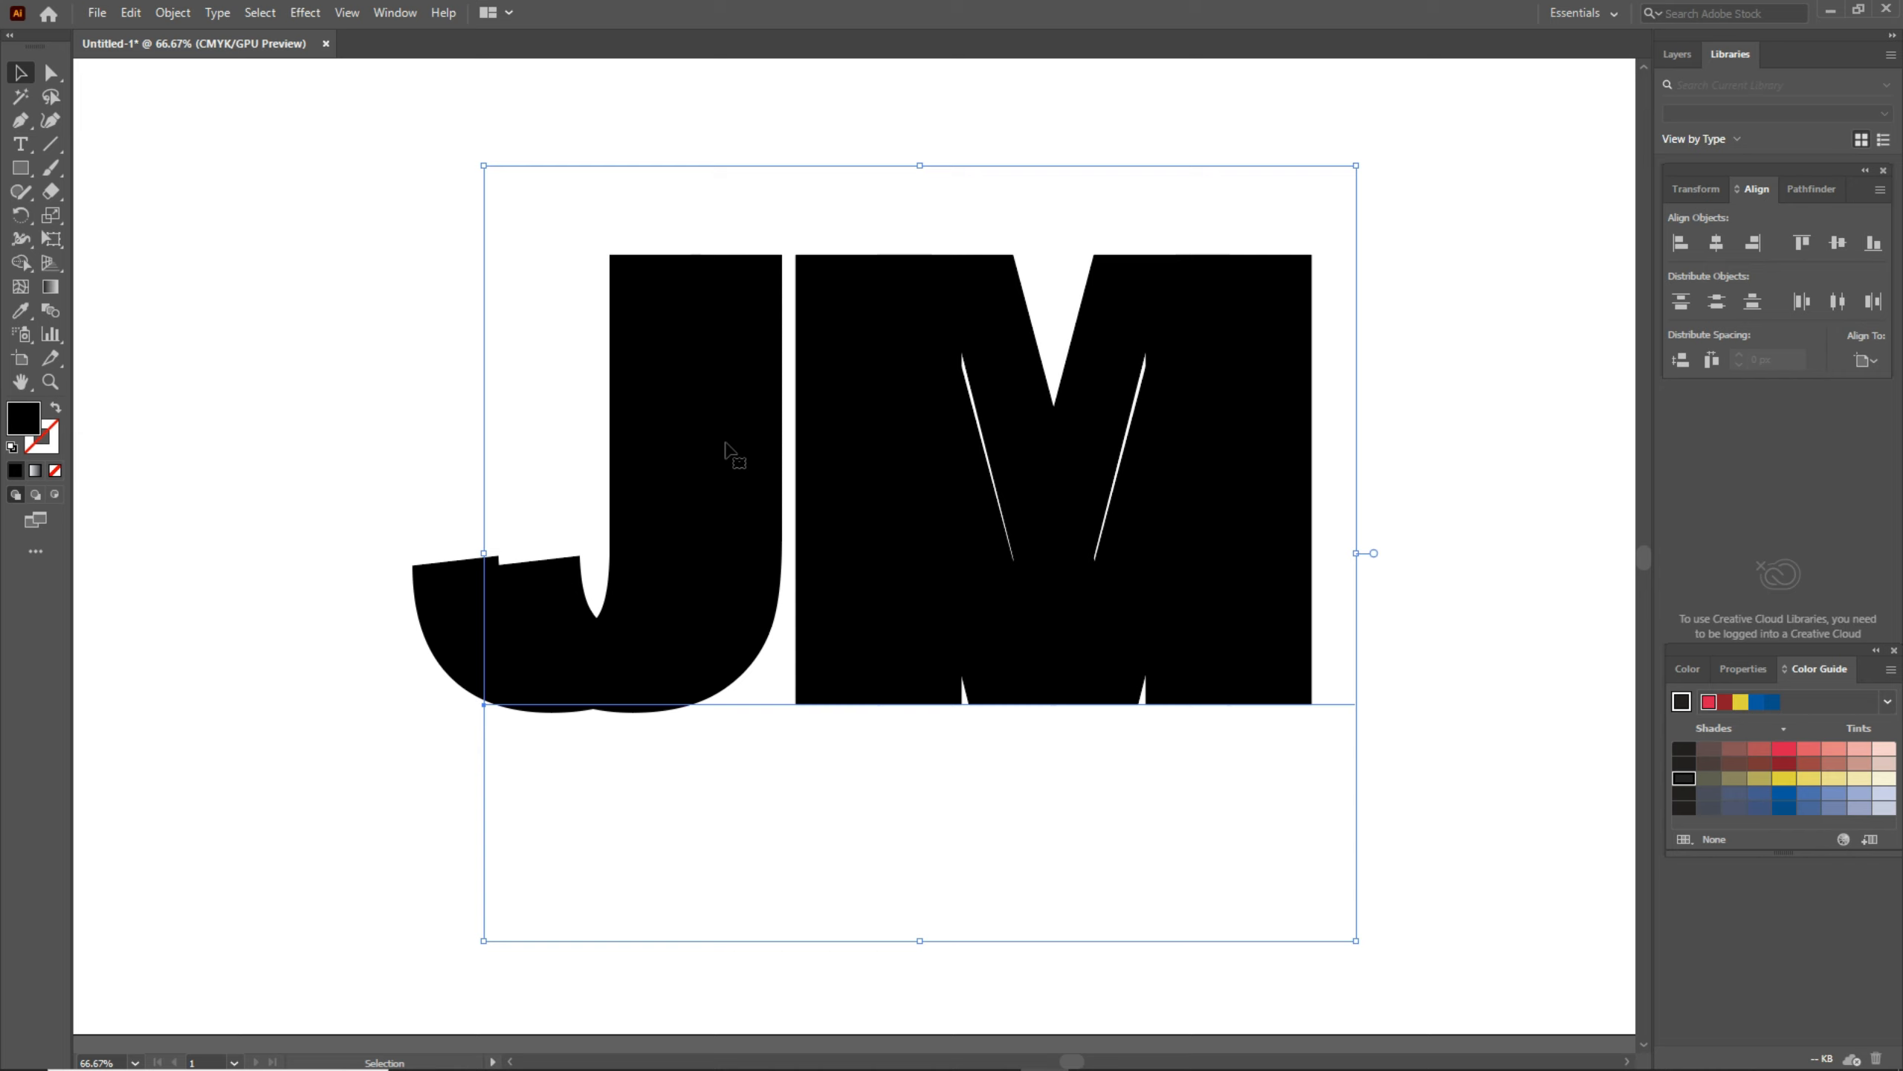
Fill the front JM copy with dark blue, 150D7F.
{"action": "double_click", "coordinate": [37, 419]}
{"action": "left_click", "coordinate": [1211, 408]}
{"action": "left_click", "coordinate": [1264, 375]}
{"action": "left_click", "coordinate": [1453, 289]}
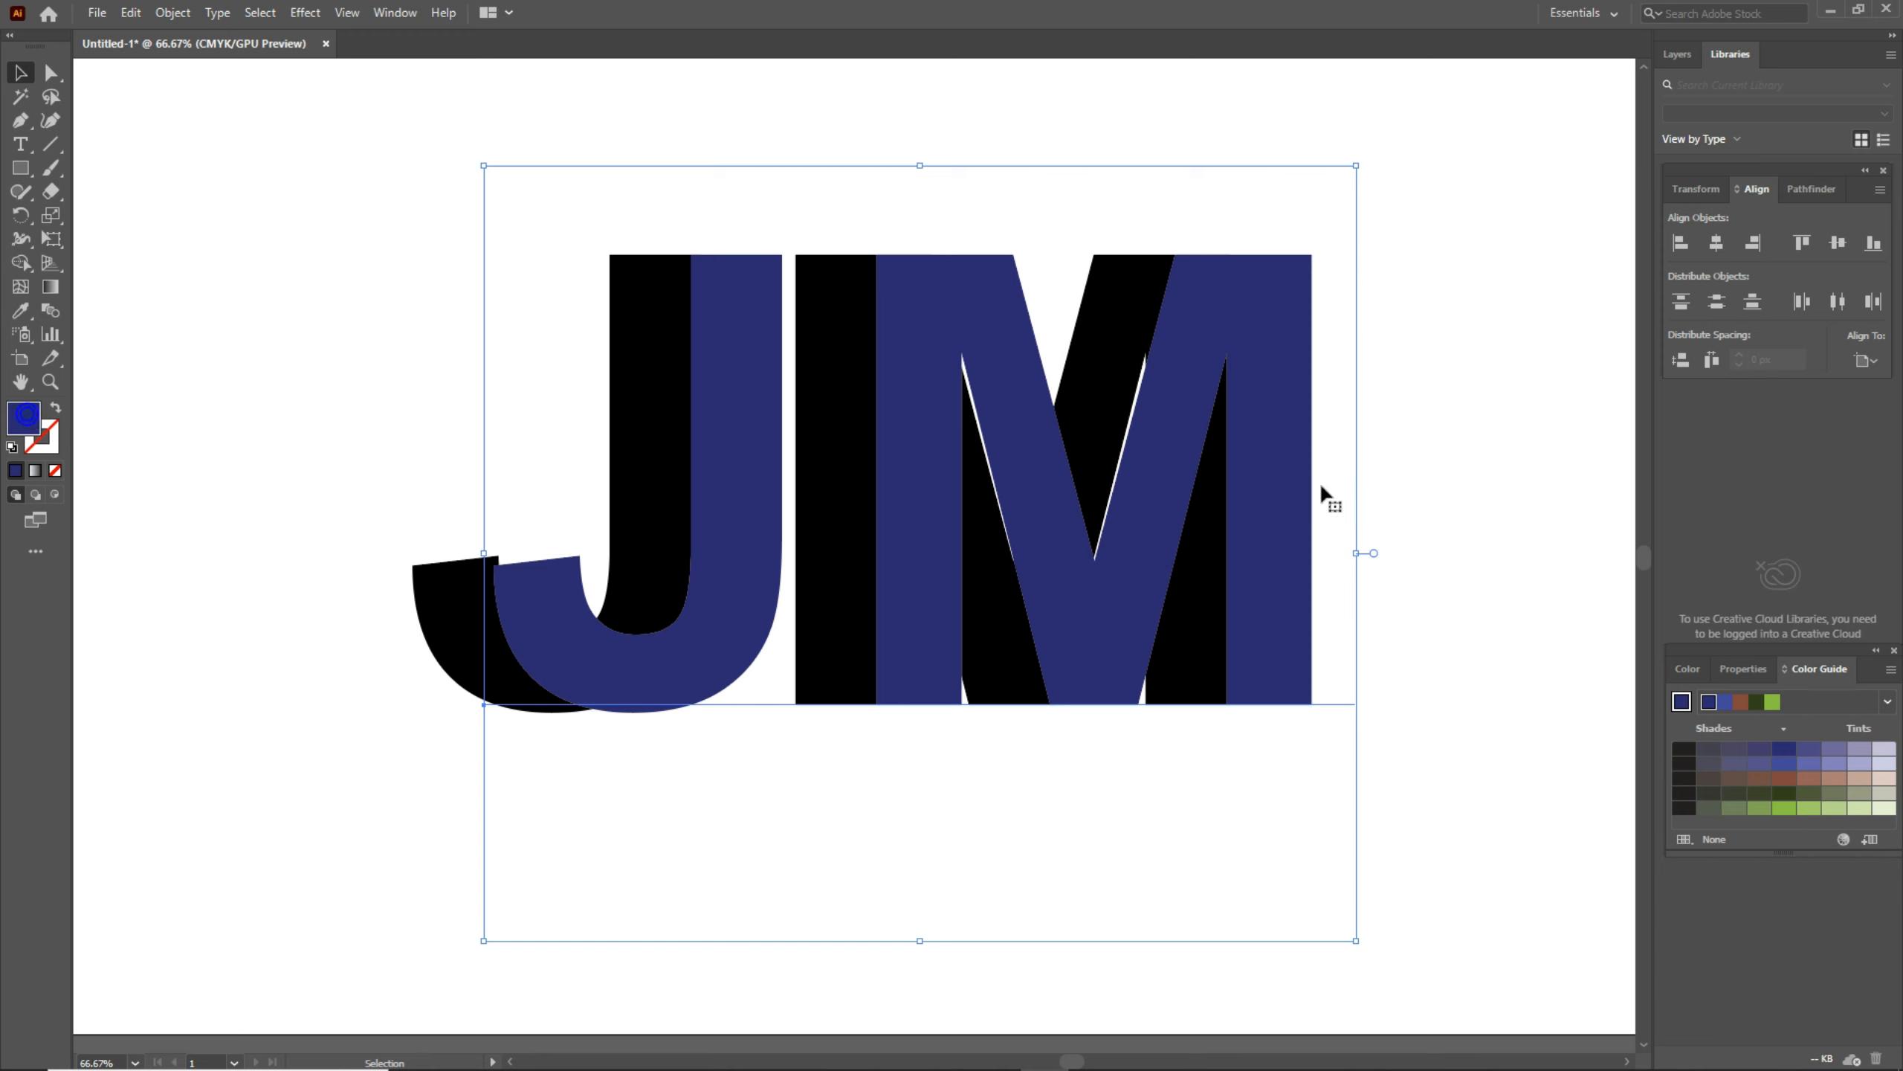
Fill the front JM copy with bright red, using the suggested in-gamut colour.
{"action": "double_click", "coordinate": [35, 432]}
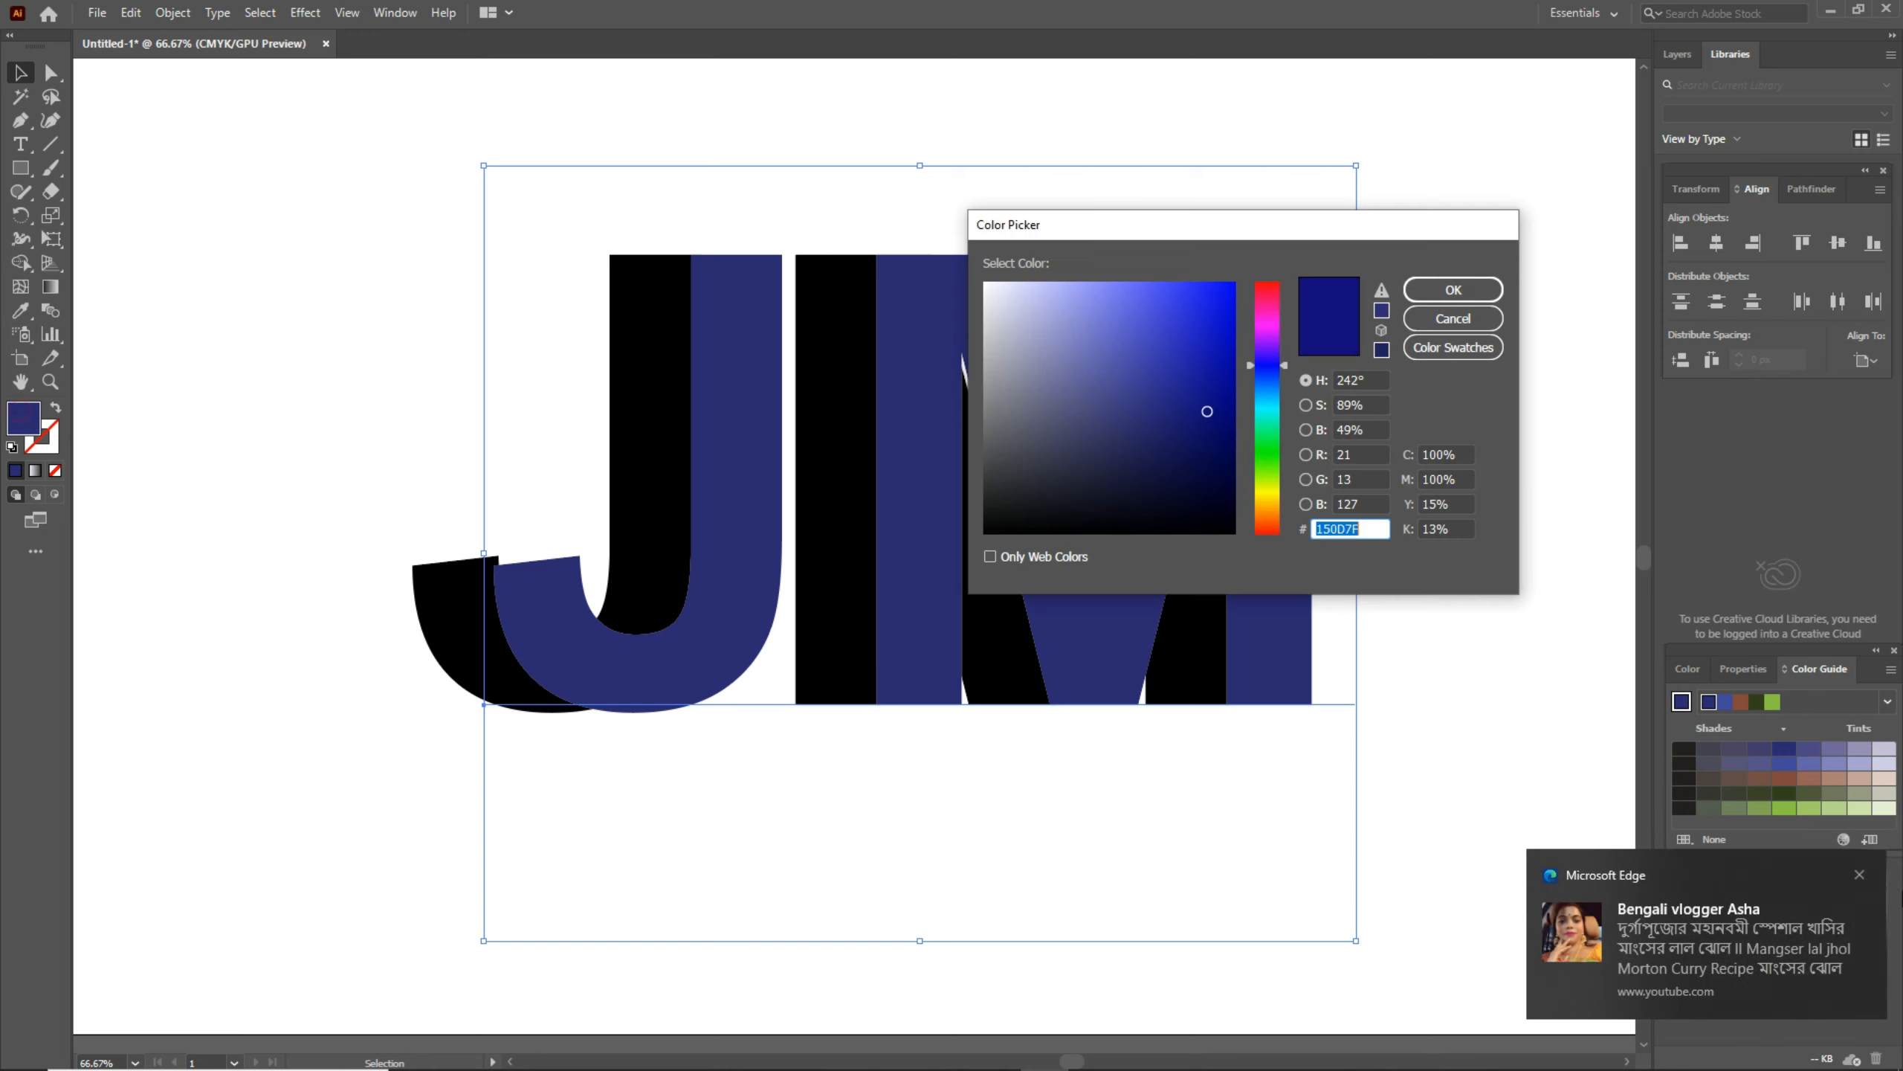
{"action": "left_click", "coordinate": [1860, 874]}
{"action": "left_click_drag", "start_coordinate": [1267, 333], "coordinate": [1264, 292]}
{"action": "left_click", "coordinate": [1382, 289]}
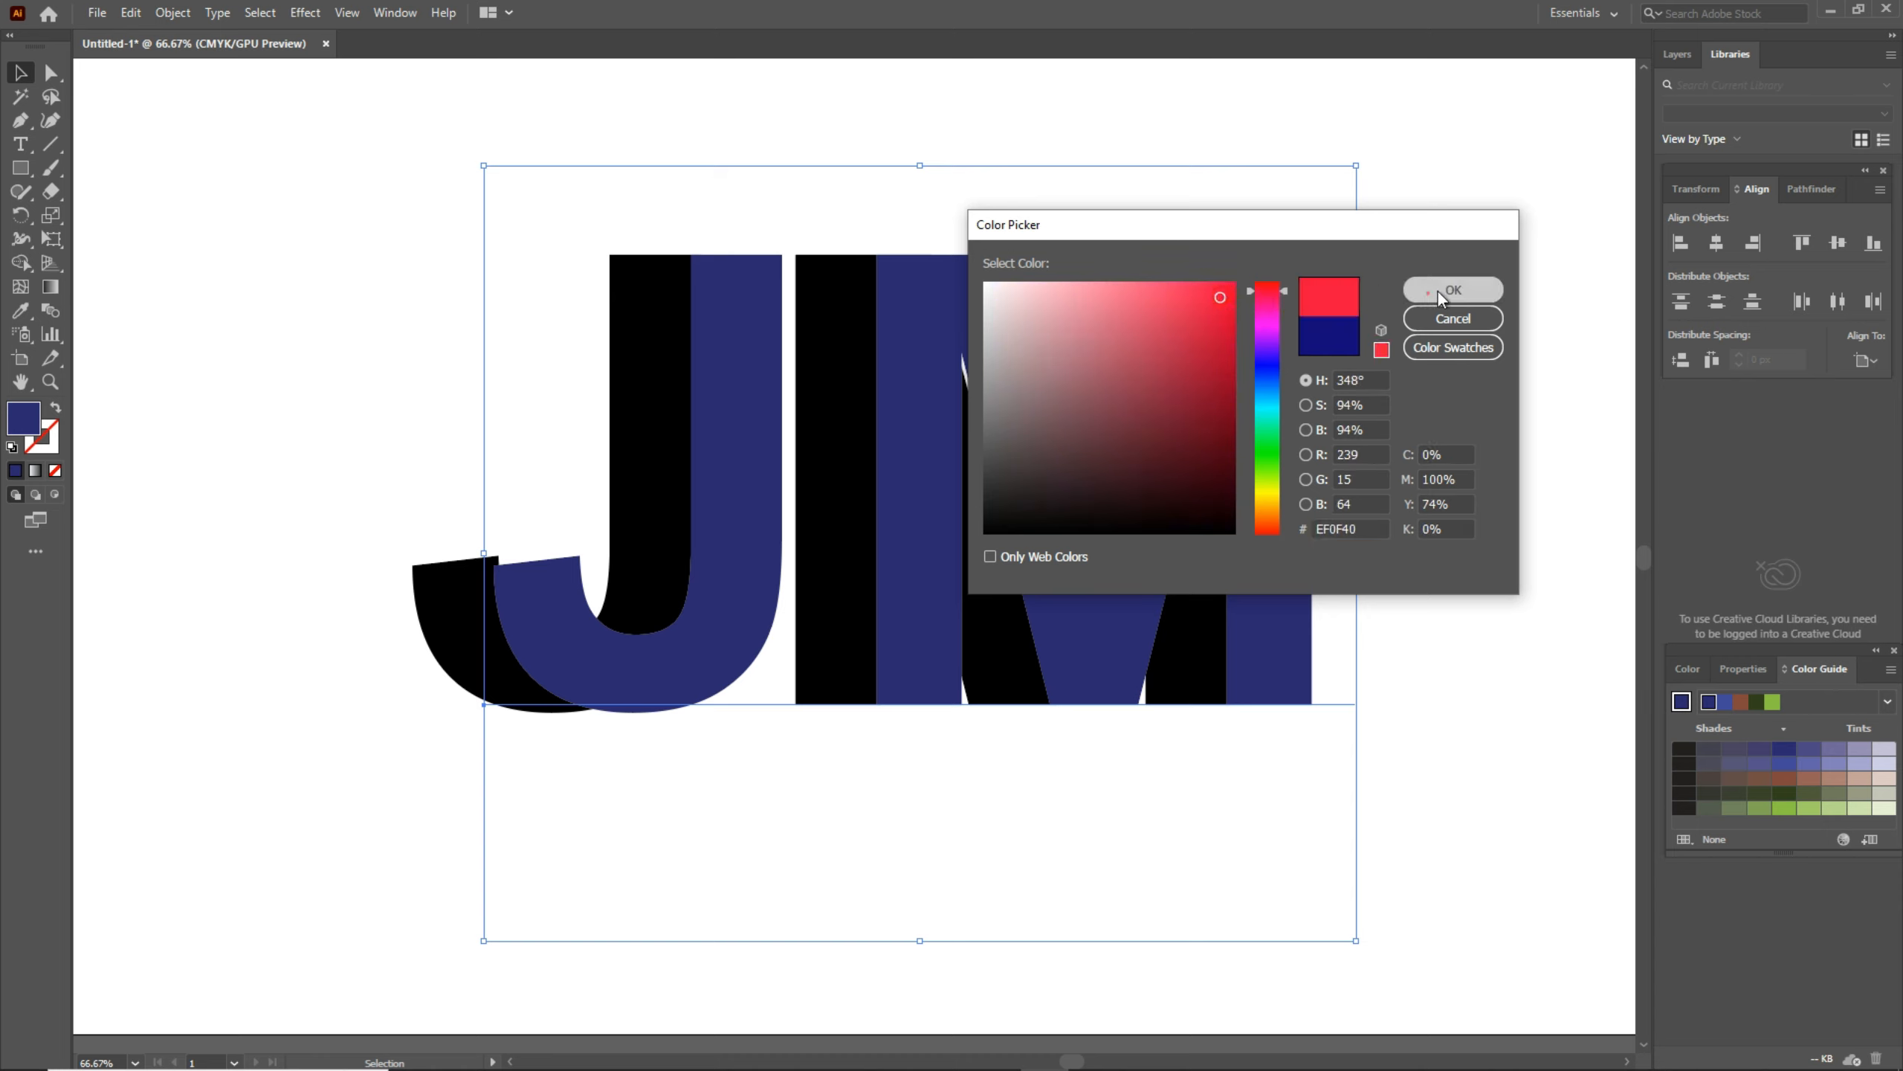
{"action": "left_click", "coordinate": [1442, 289]}
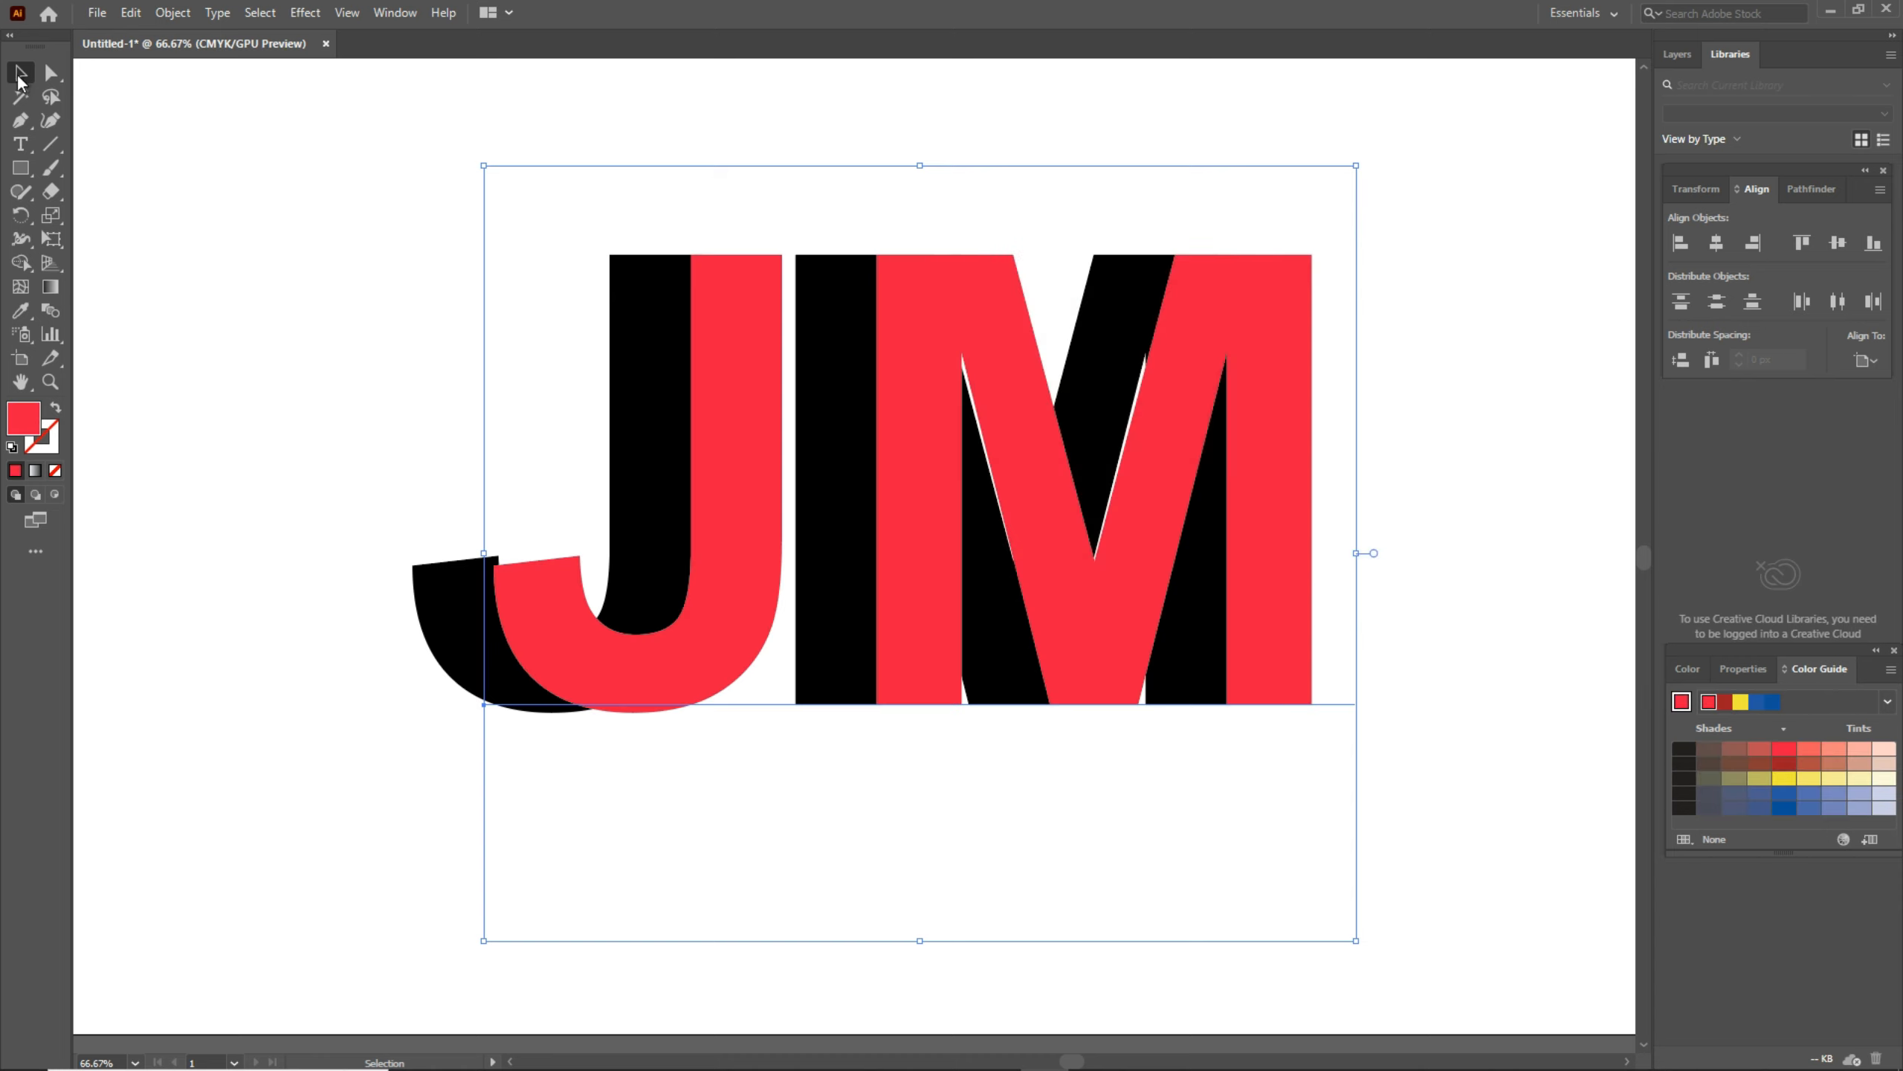
Move the red JM copy left to reduce its offset from the black text.
{"action": "left_click", "coordinate": [368, 305]}
{"action": "left_click_drag", "start_coordinate": [922, 443], "coordinate": [902, 445]}
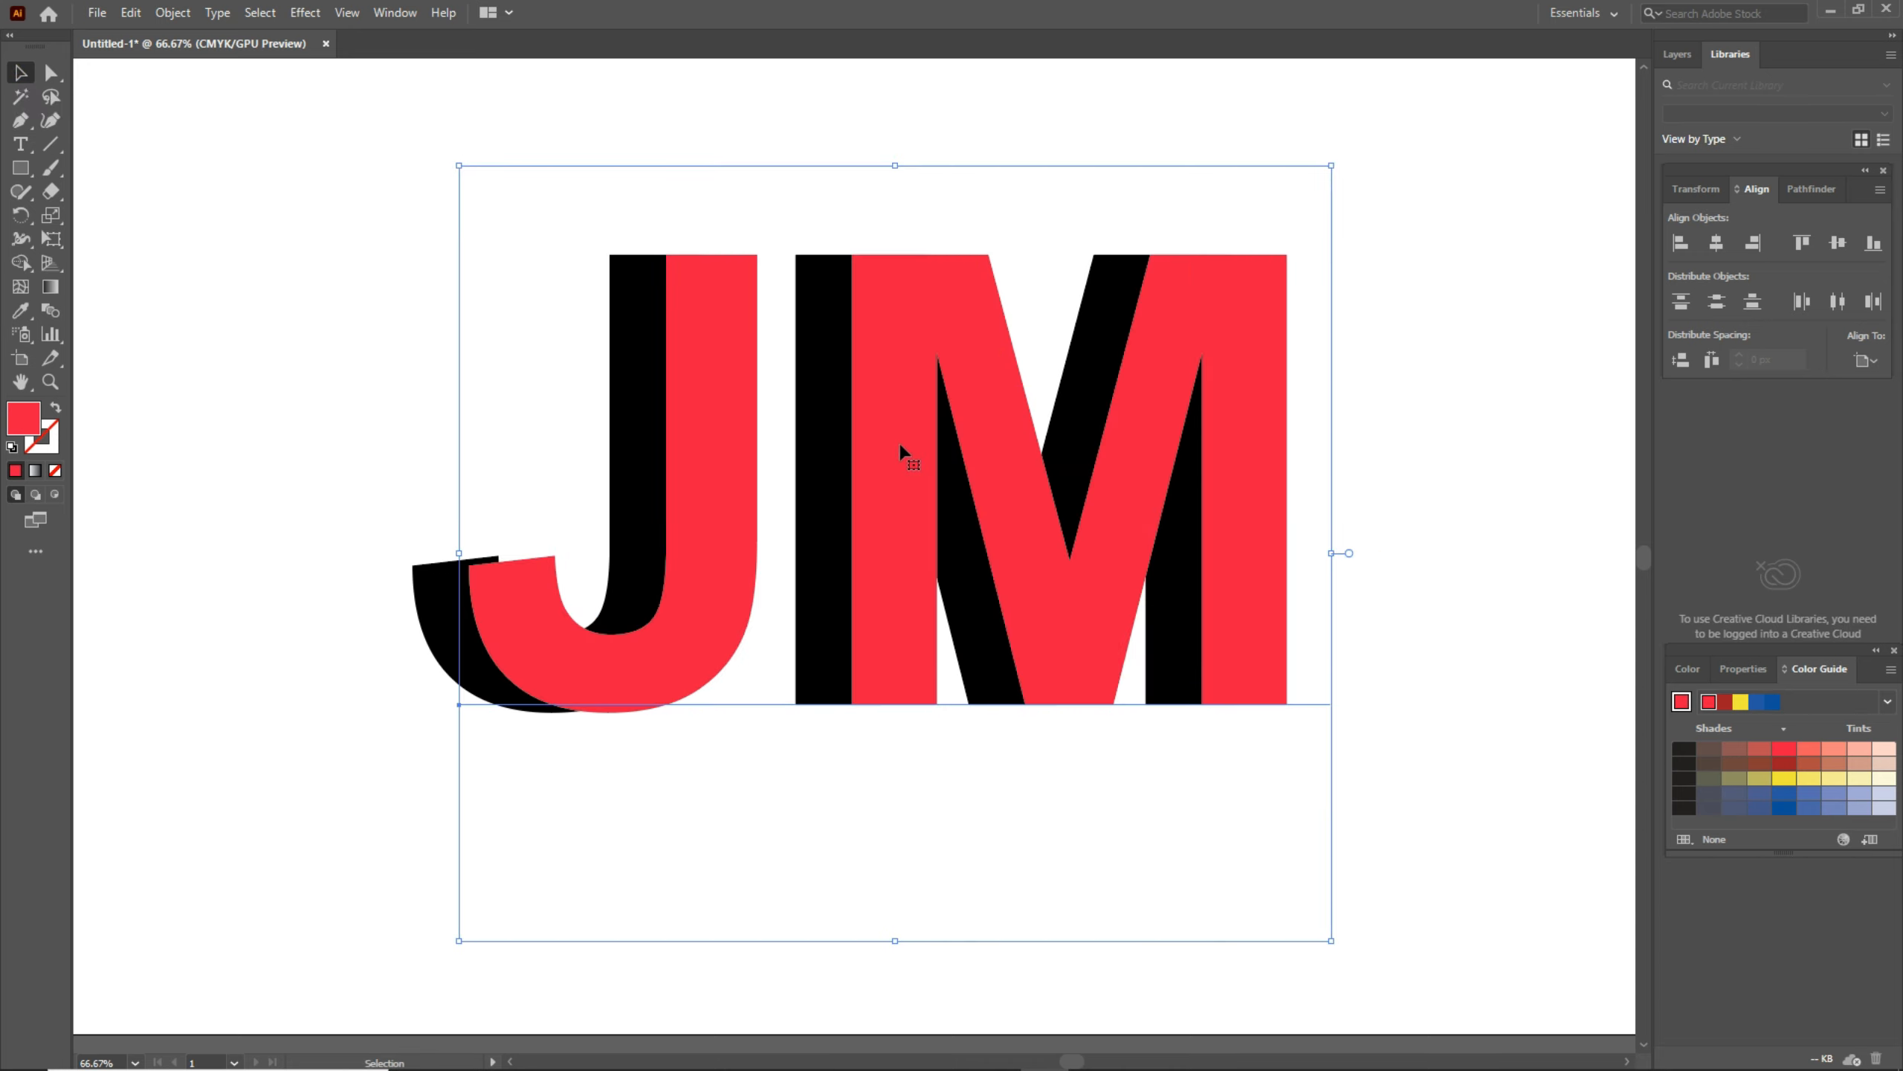
{"action": "scroll", "coordinate": [892, 443], "scroll_direction": "up", "scroll_amount": 1}
{"action": "left_click_drag", "start_coordinate": [666, 378], "coordinate": [661, 378]}
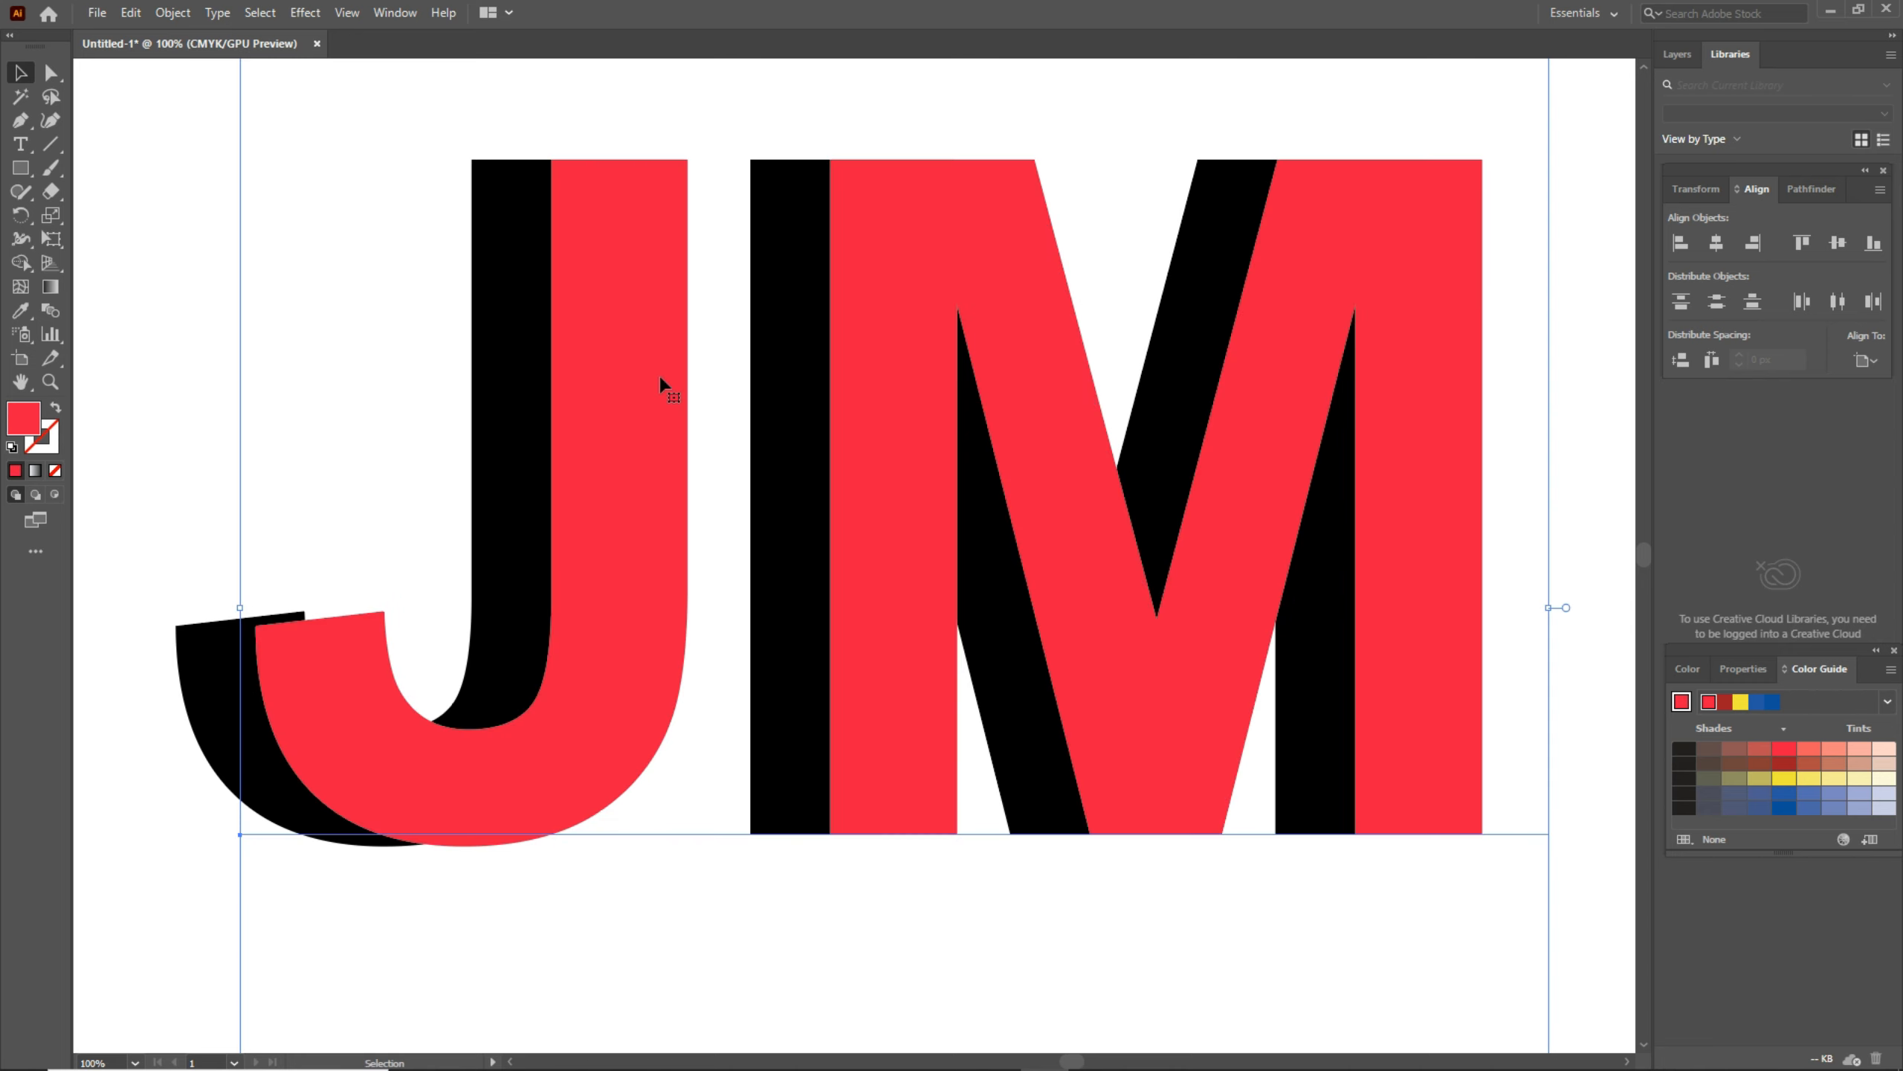
Nudge the red JM copy slightly right and keep its baseline level with the black text.
{"action": "key", "text": "Up"}
{"action": "key", "text": "Up"}
{"action": "key", "text": "Up"}
{"action": "key", "text": "Up"}
{"action": "key", "text": "Up"}
{"action": "key", "text": "Up"}
{"action": "key", "text": "Up"}
{"action": "key", "text": "Right"}
{"action": "key", "text": "Right"}
{"action": "key", "text": "Right"}
{"action": "key", "text": "Right"}
{"action": "key", "text": "Right"}
{"action": "key", "text": "Right"}
{"action": "key", "text": "Right"}
{"action": "key", "text": "Right"}
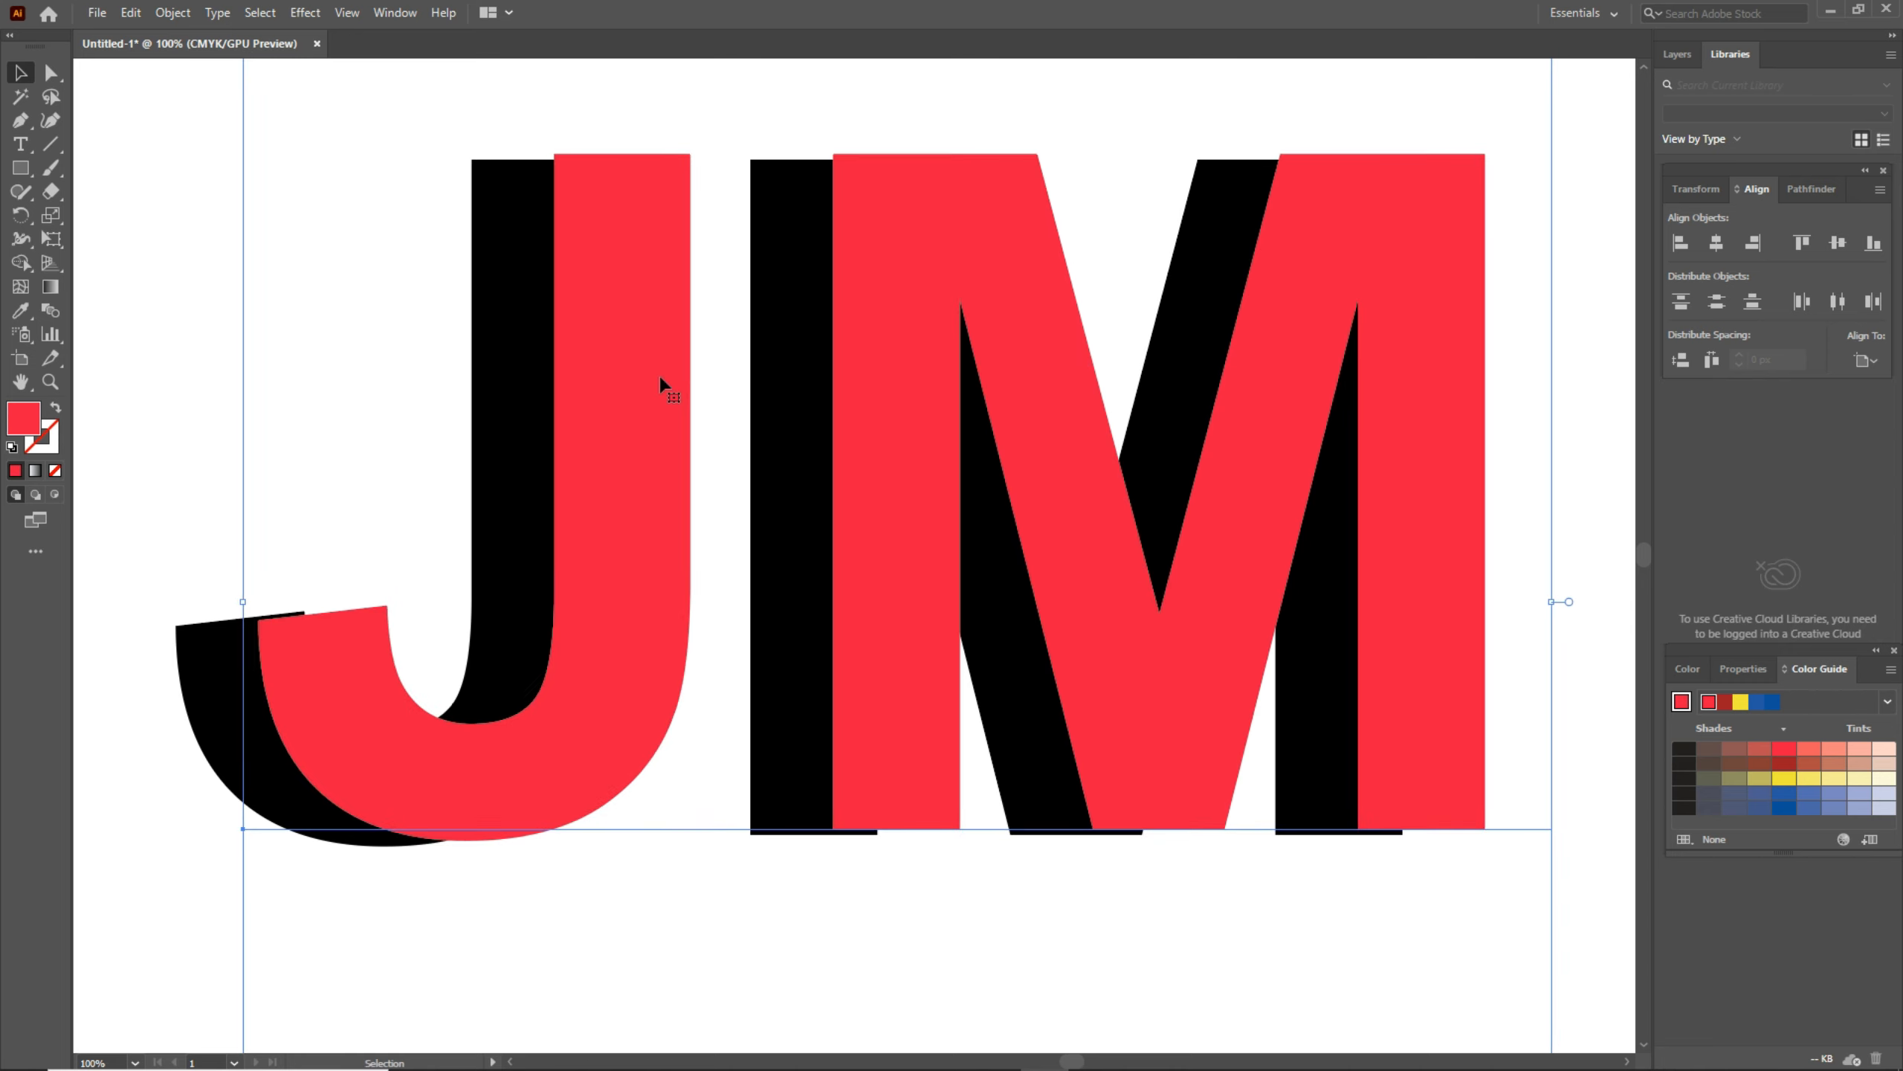
{"action": "key", "text": "Down"}
{"action": "key", "text": "Down"}
{"action": "key", "text": "Down"}
{"action": "key", "text": "Down"}
{"action": "key", "text": "Down"}
{"action": "key", "text": "Down"}
{"action": "key", "text": "Down"}
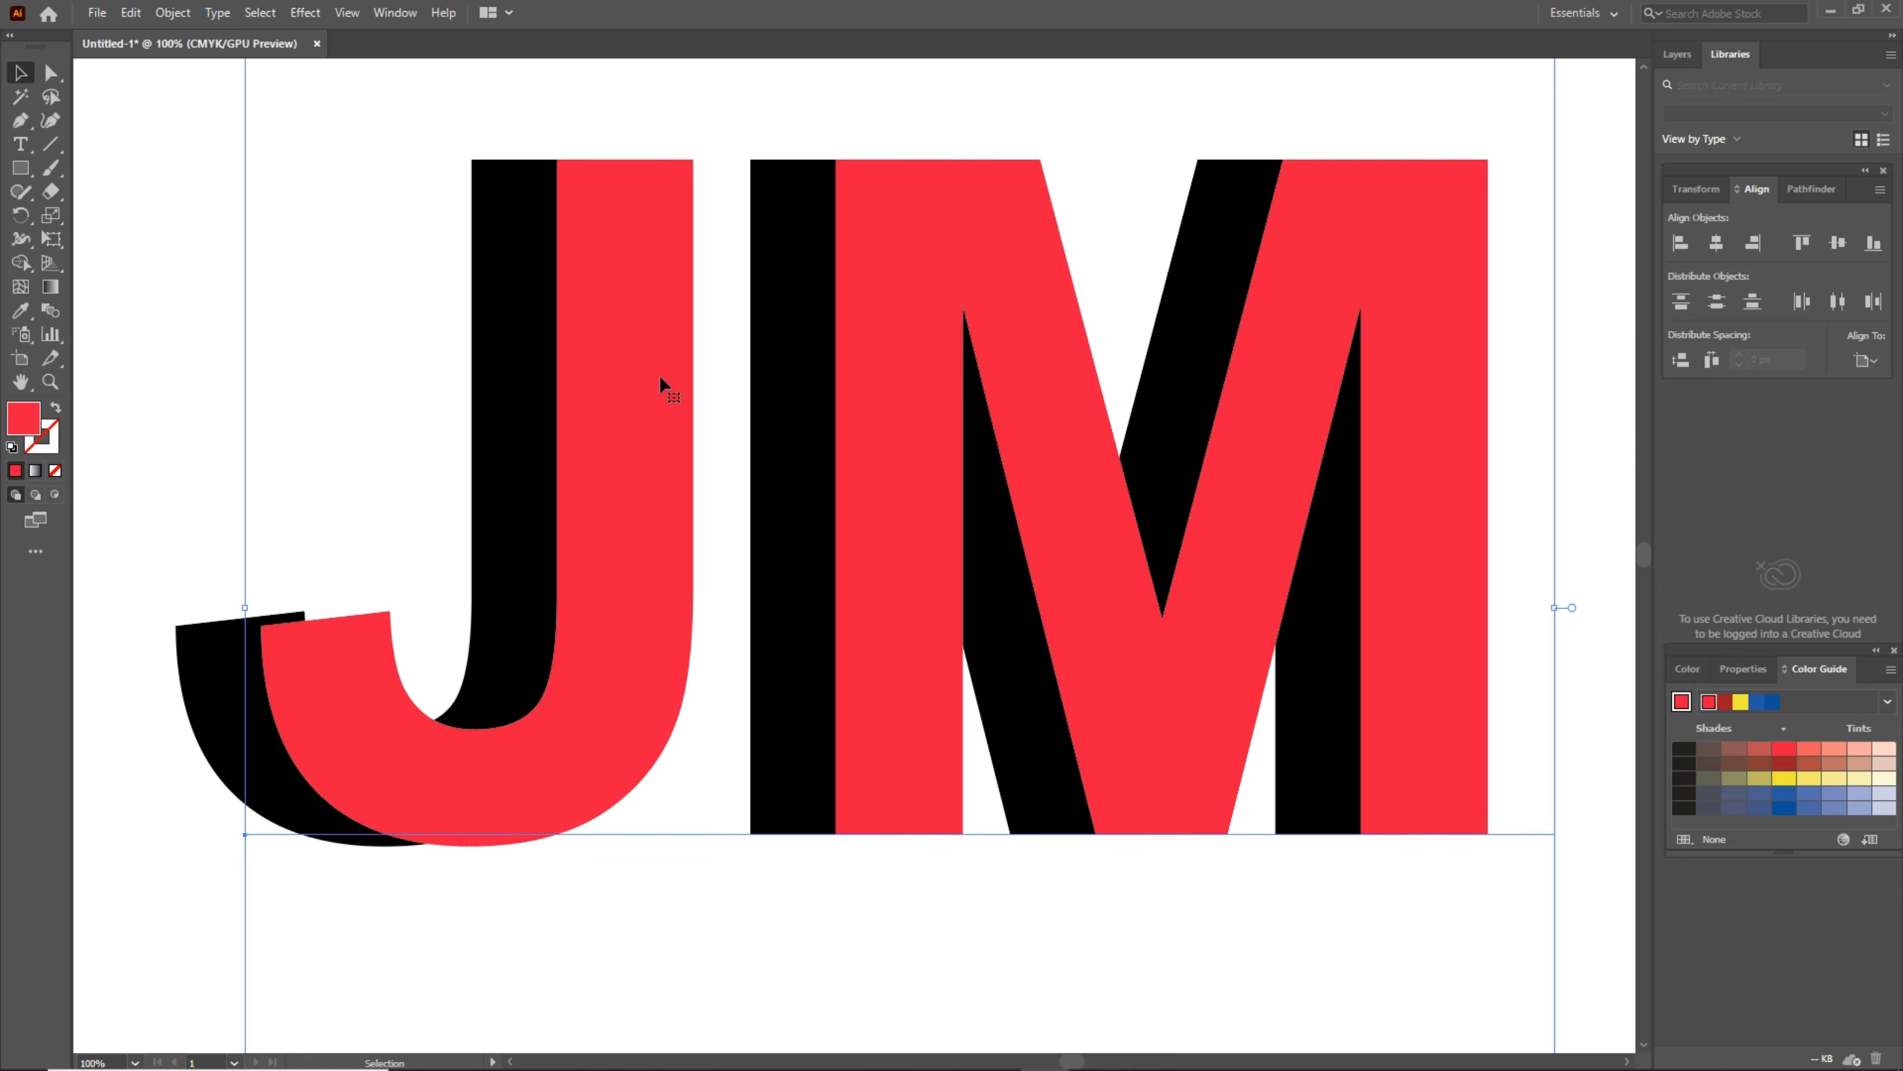
Select both JM texts and blend the black one with the red one using the Blend tool.
{"action": "scroll", "coordinate": [368, 353], "scroll_direction": "down", "scroll_amount": 1}
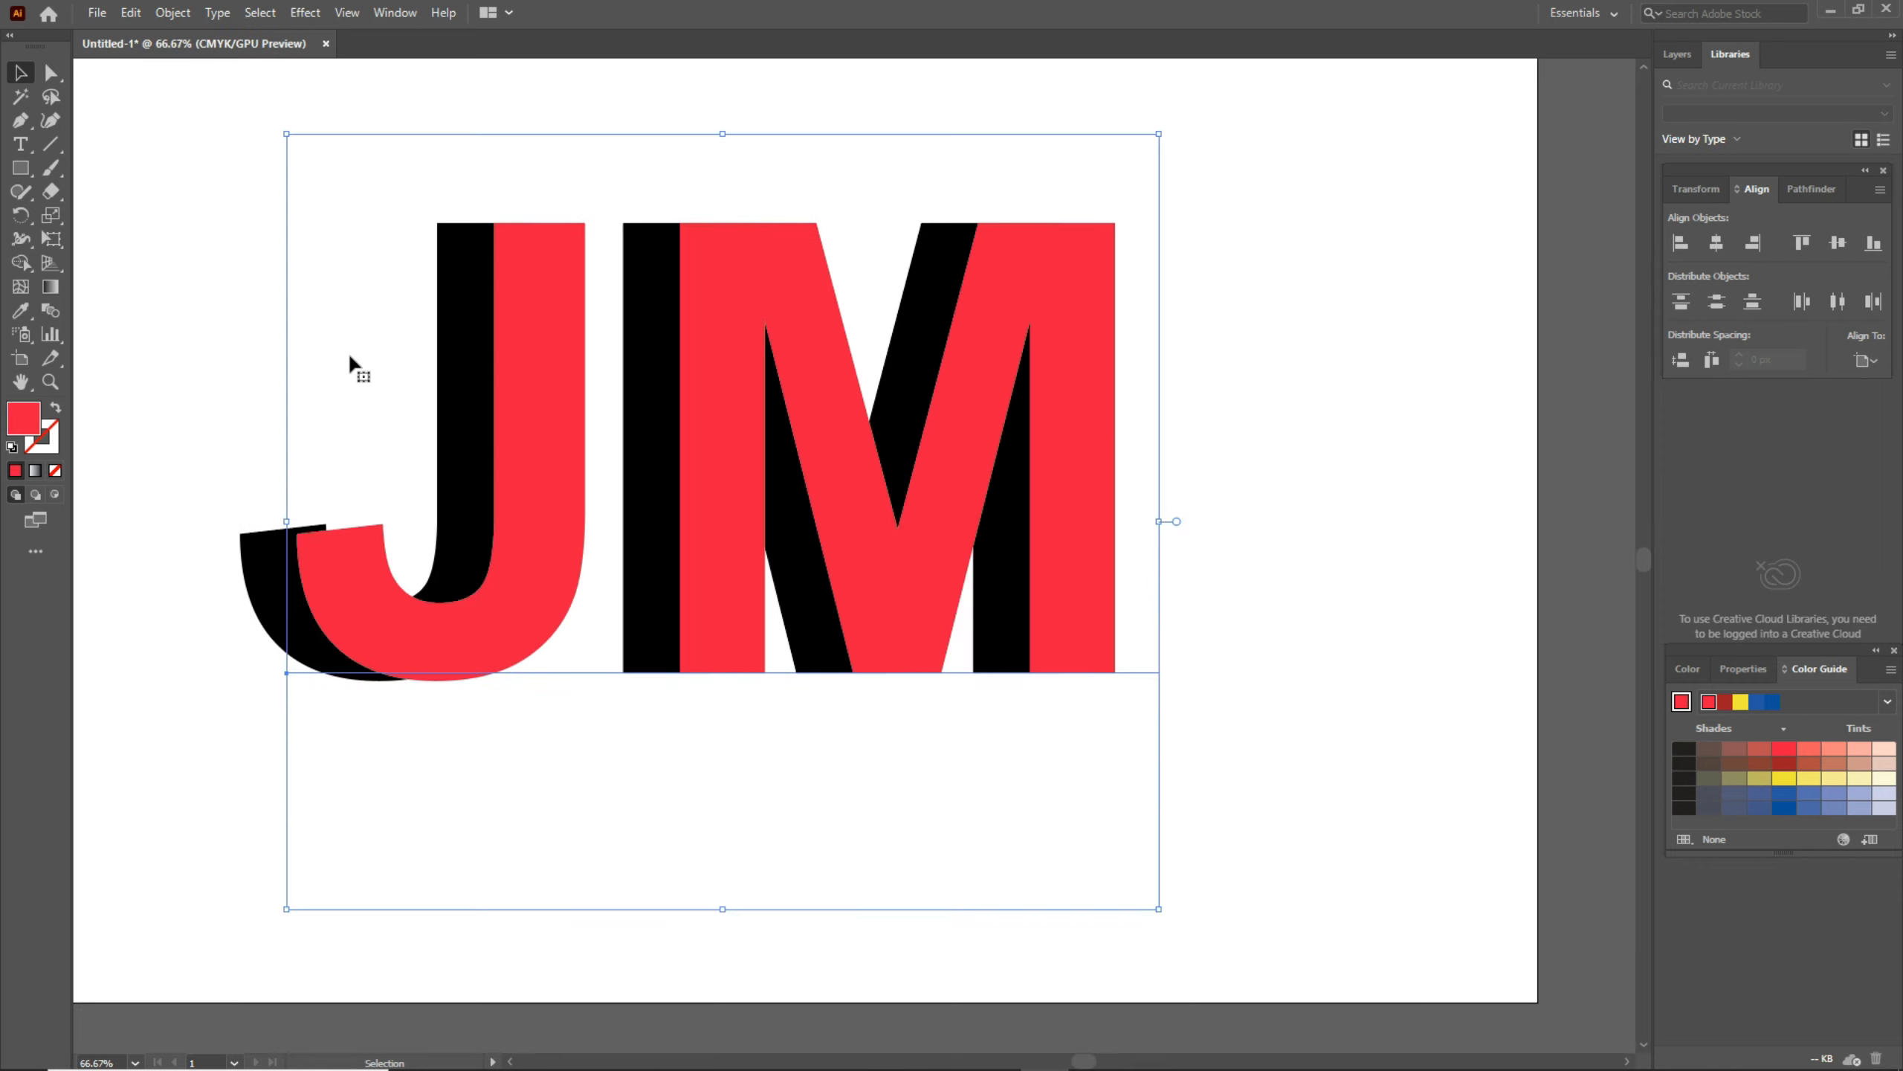
{"action": "left_click_drag", "start_coordinate": [829, 413], "coordinate": [952, 425]}
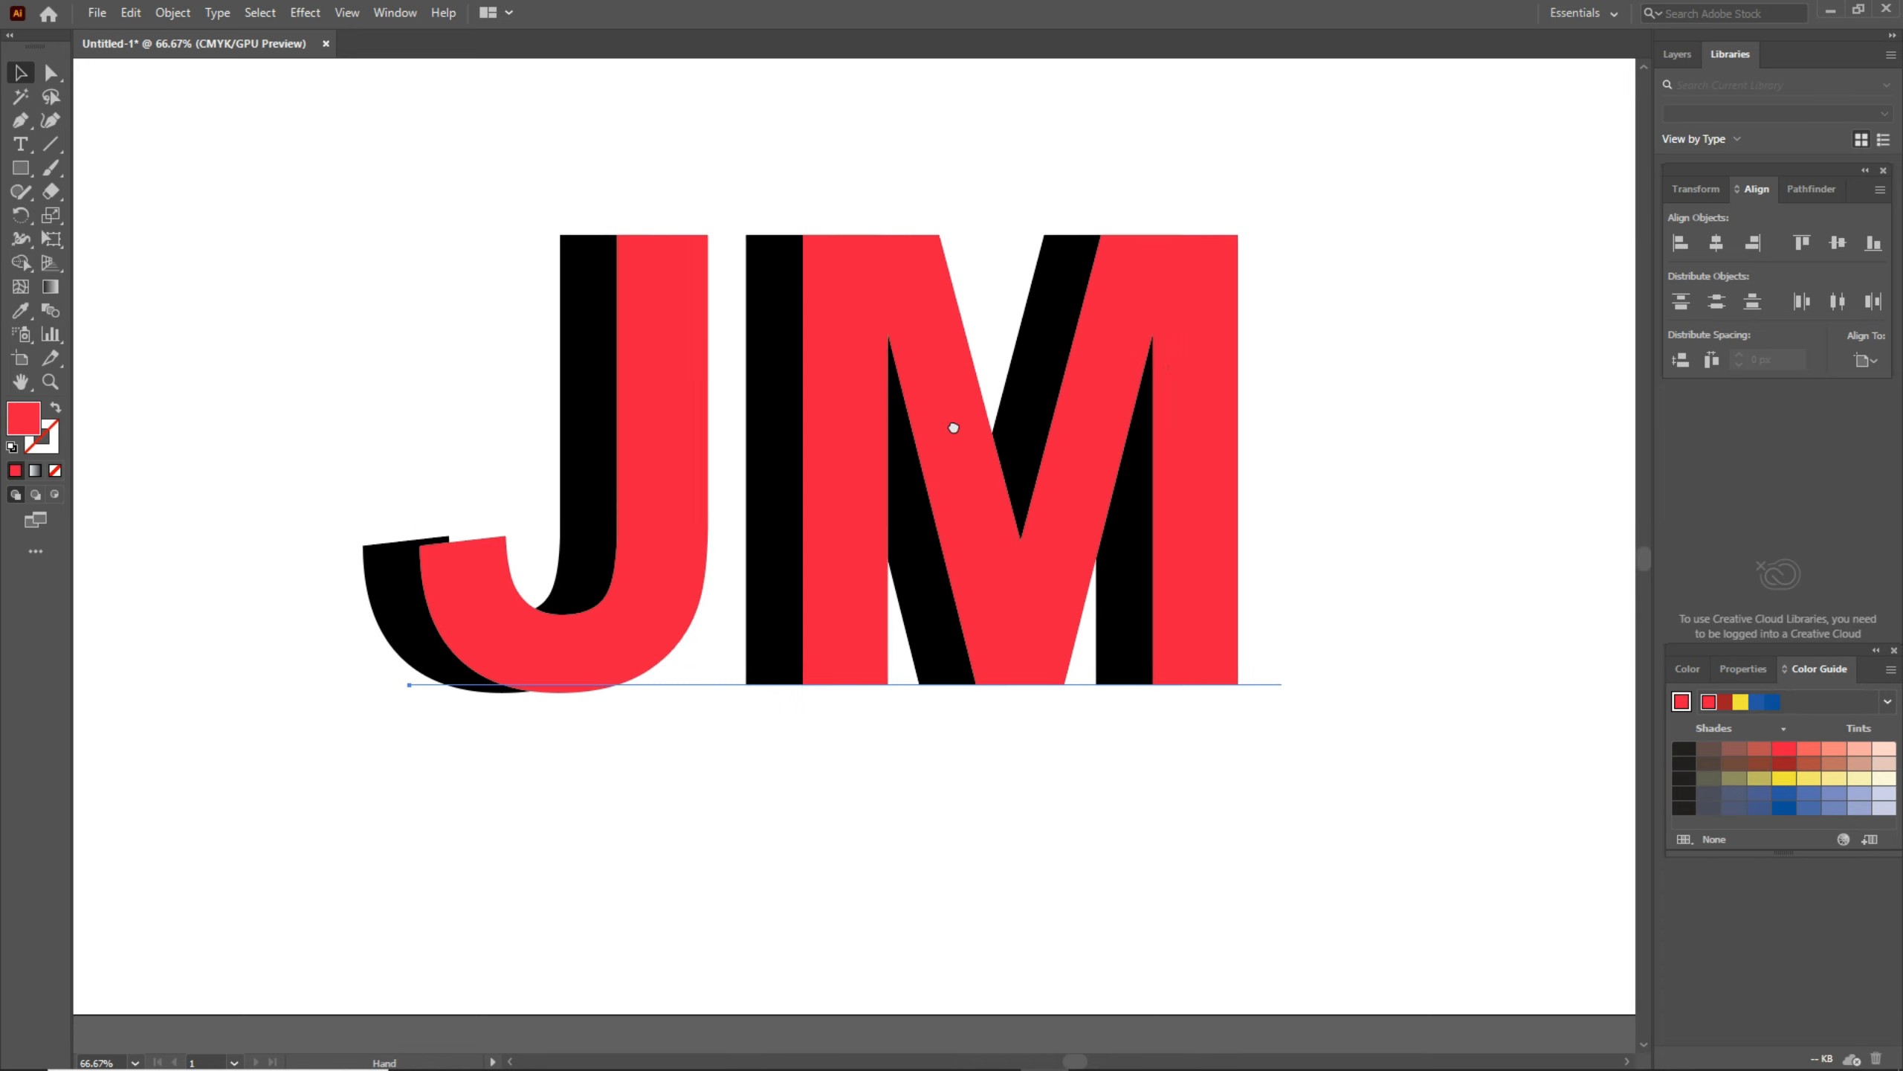
{"action": "left_click", "coordinate": [268, 480]}
{"action": "left_click", "coordinate": [507, 577]}
{"action": "left_click", "coordinate": [383, 564], "text": "shift"}
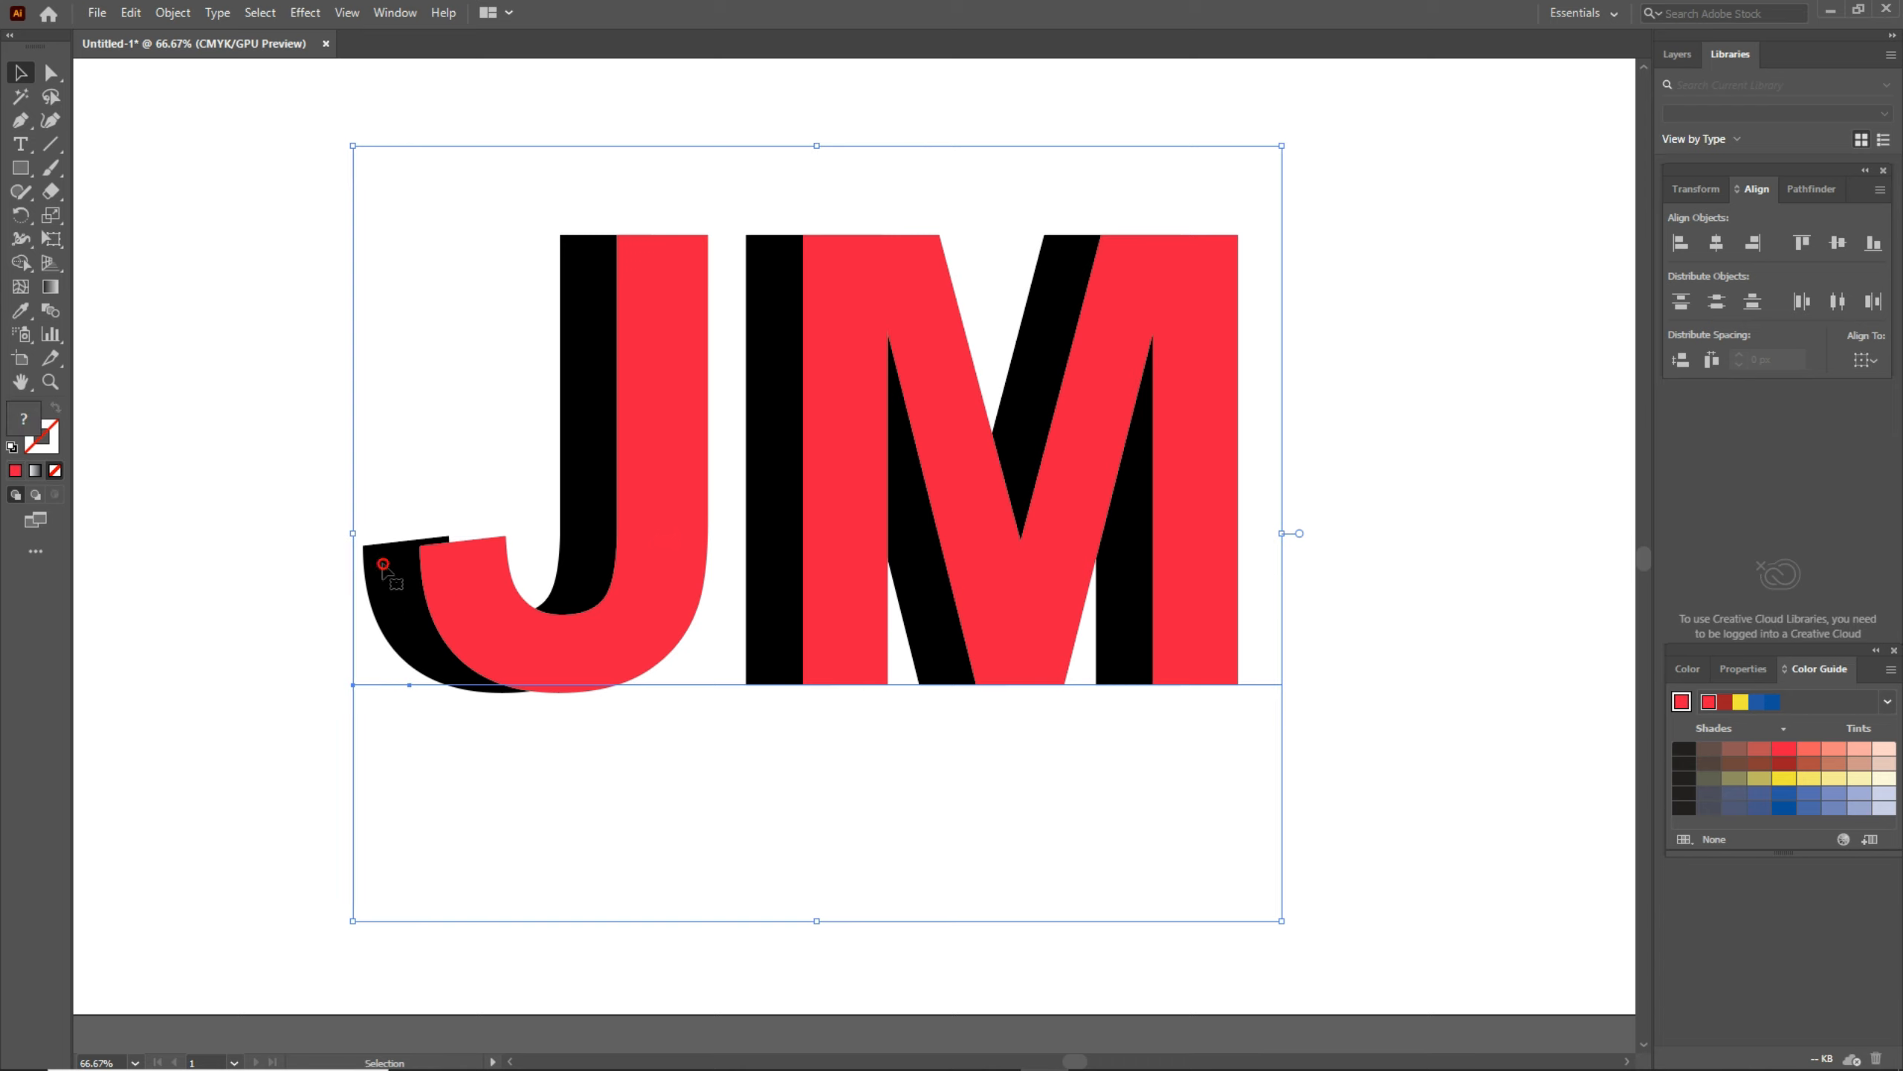
{"action": "left_click", "coordinate": [51, 313]}
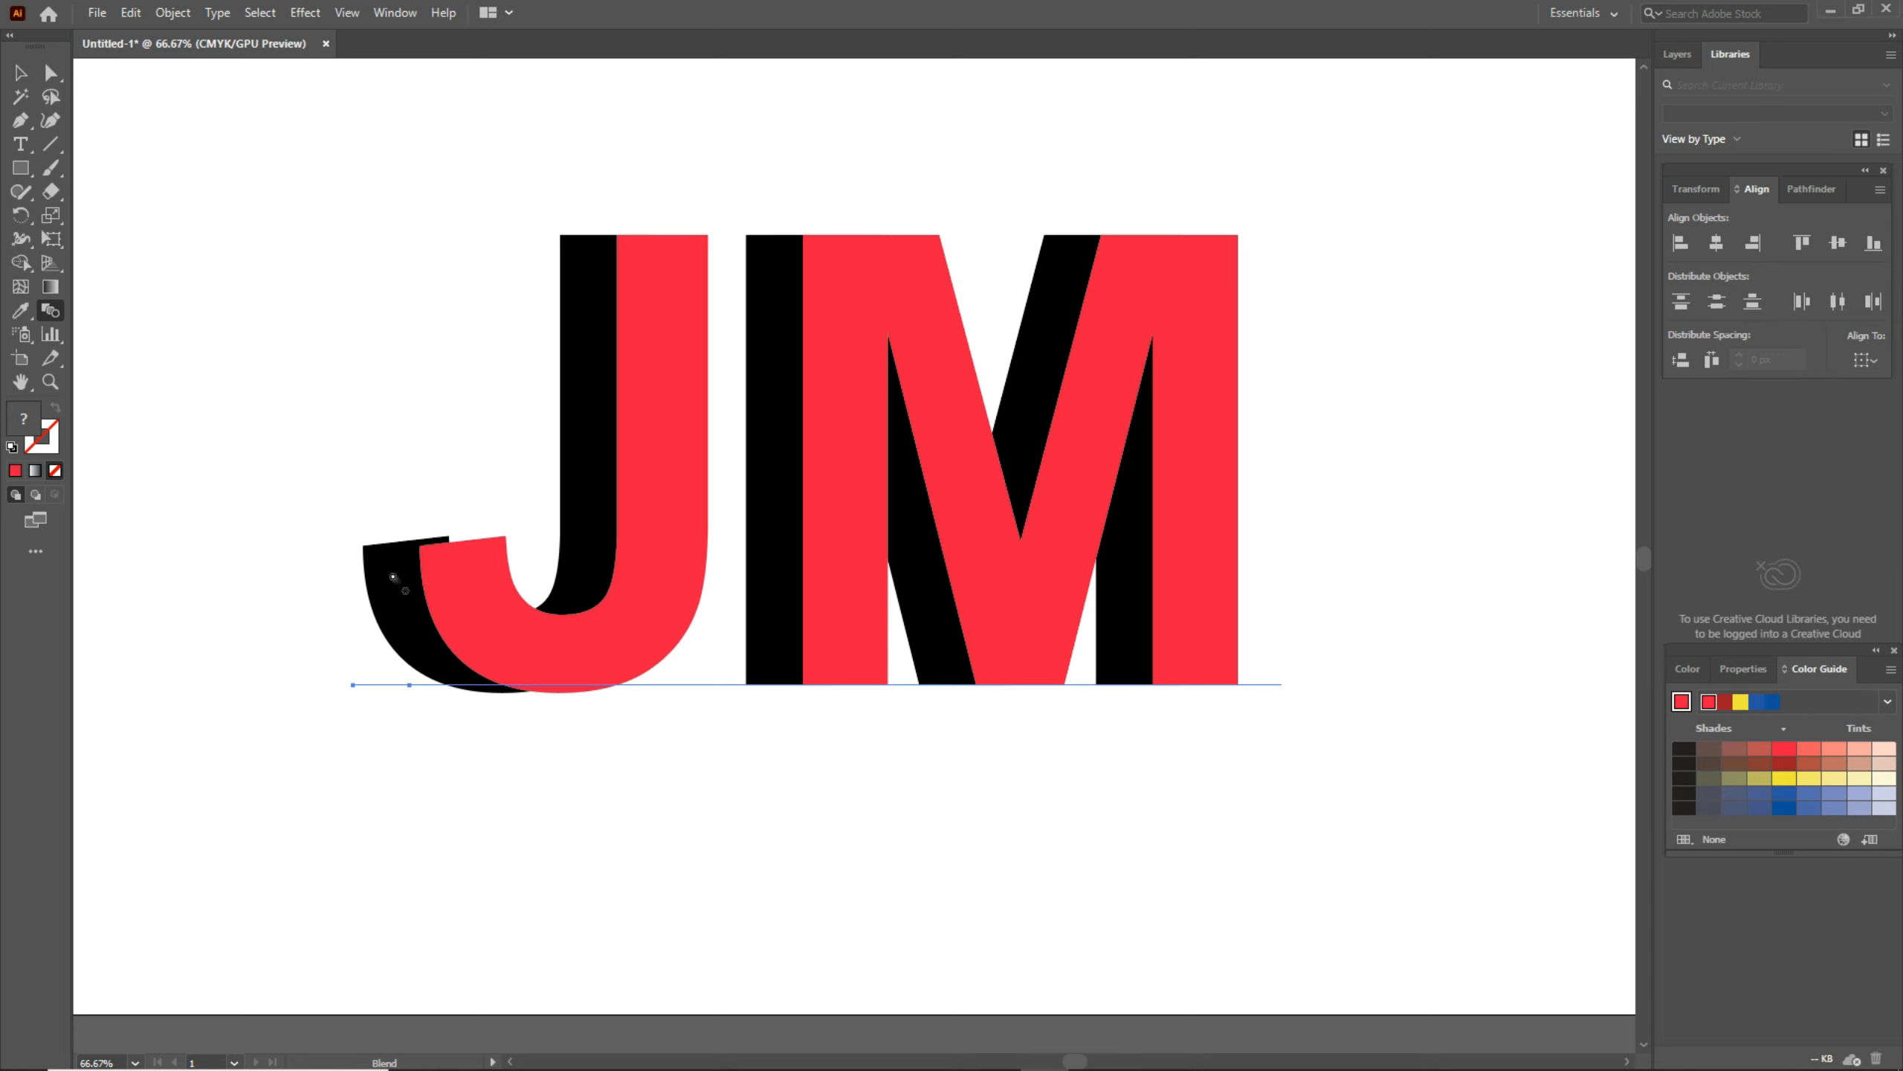
{"action": "left_click", "coordinate": [437, 585]}
{"action": "left_click", "coordinate": [384, 567]}
{"action": "left_click", "coordinate": [457, 579]}
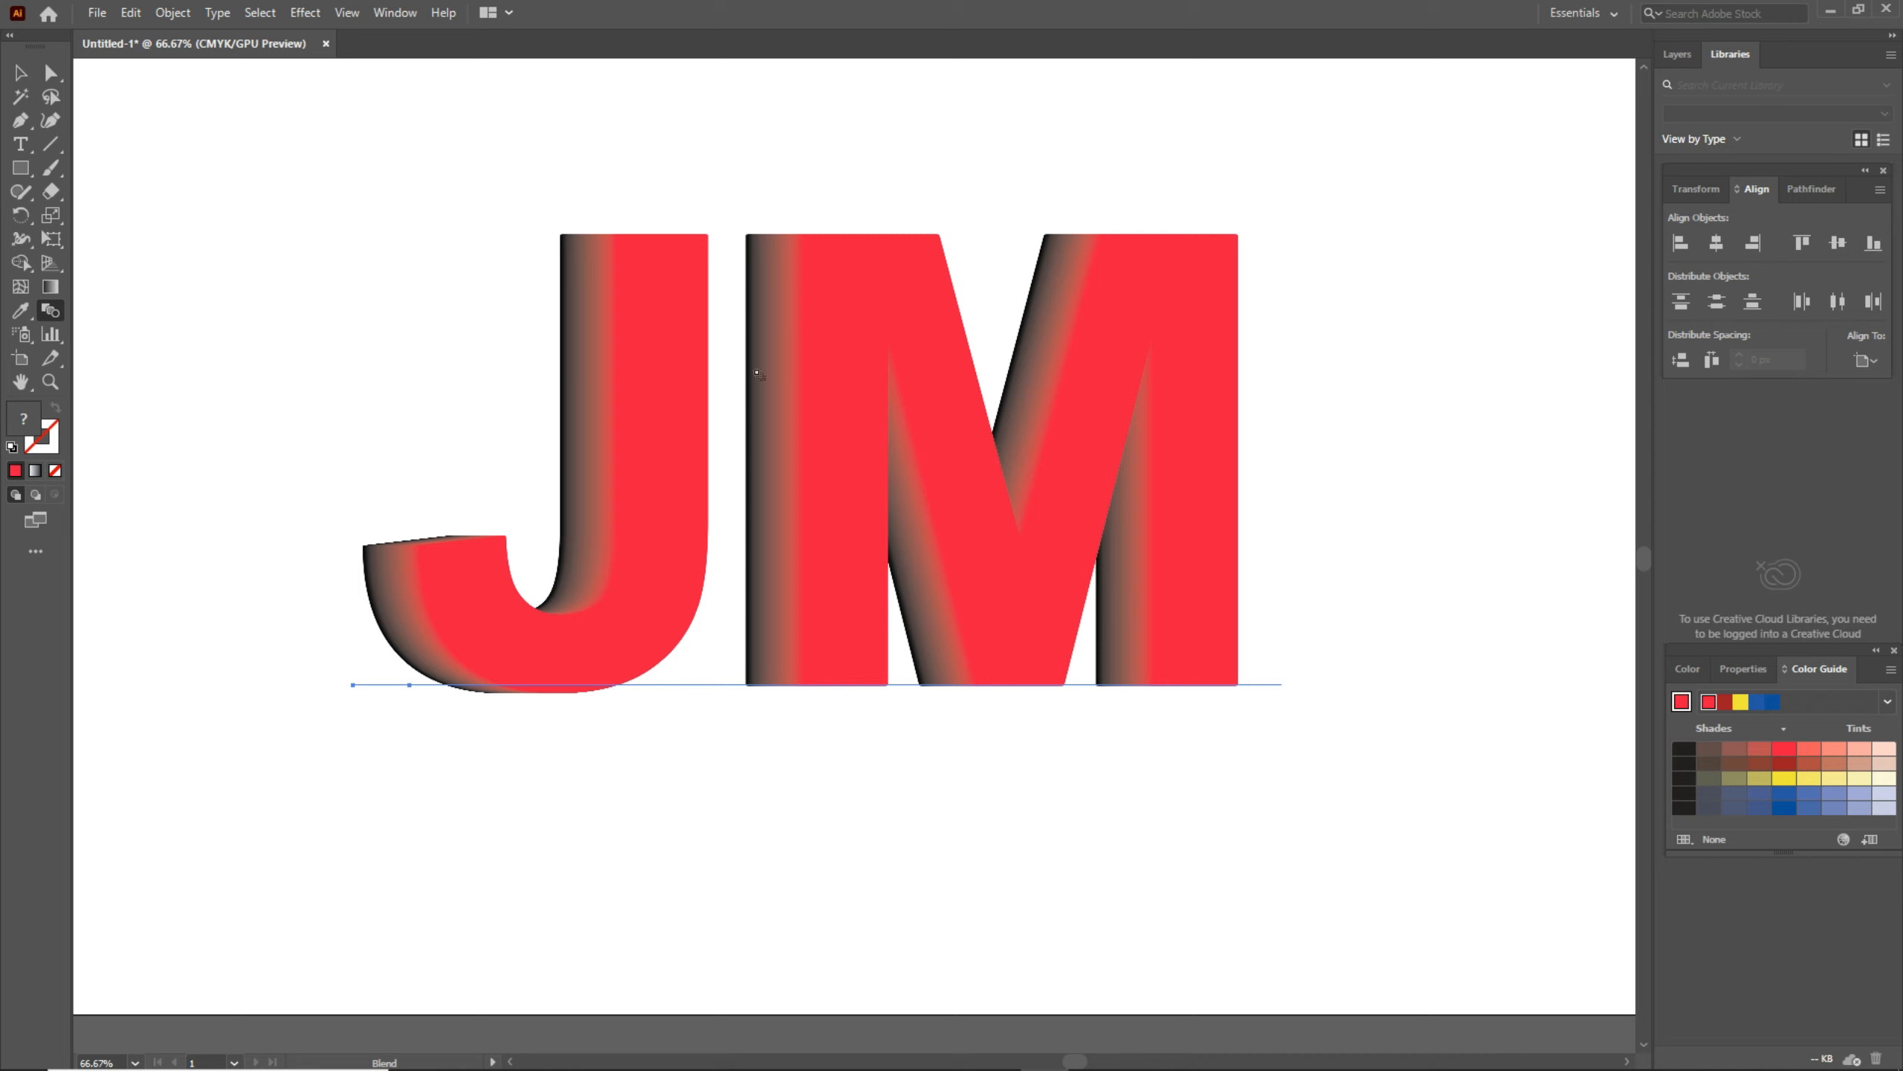
Move the blended JM lettering slightly to the right.
{"action": "left_click", "coordinate": [22, 73]}
{"action": "left_click_drag", "start_coordinate": [679, 405], "coordinate": [699, 406]}
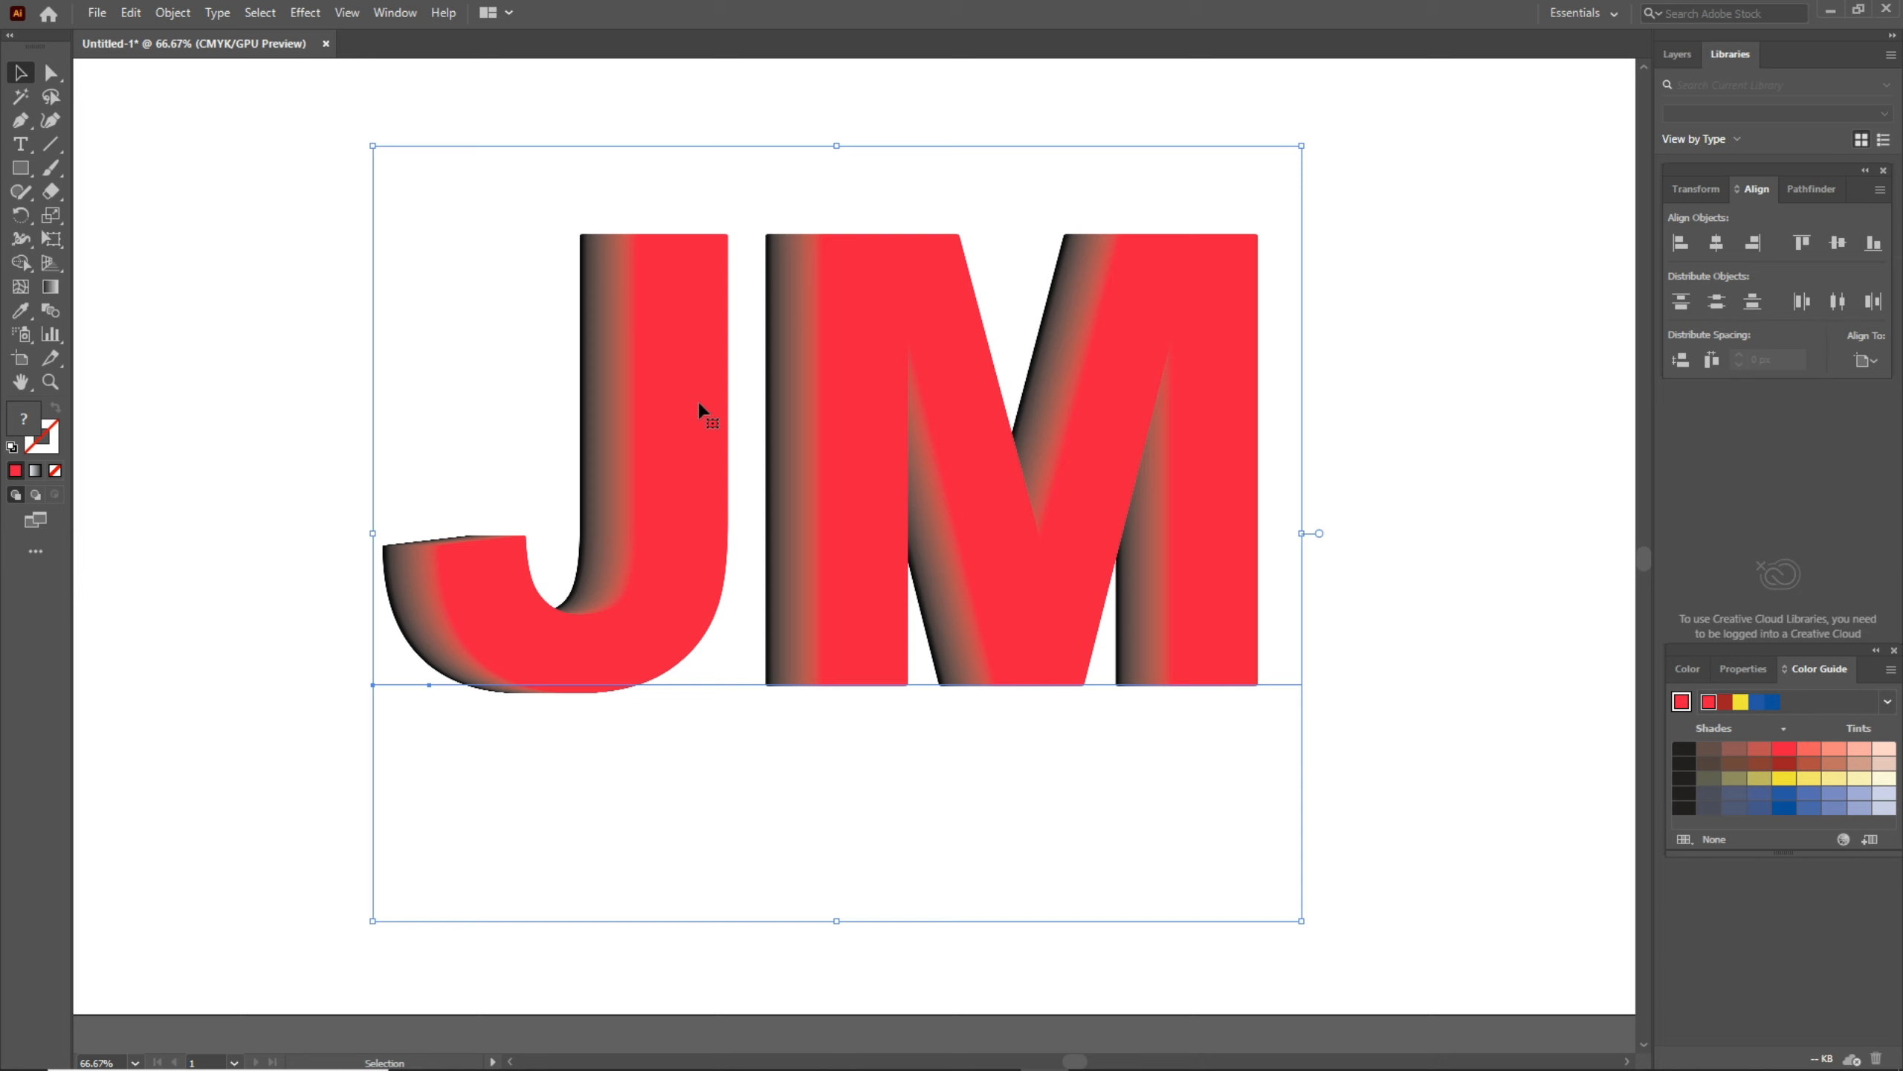
{"action": "left_click", "coordinate": [180, 13]}
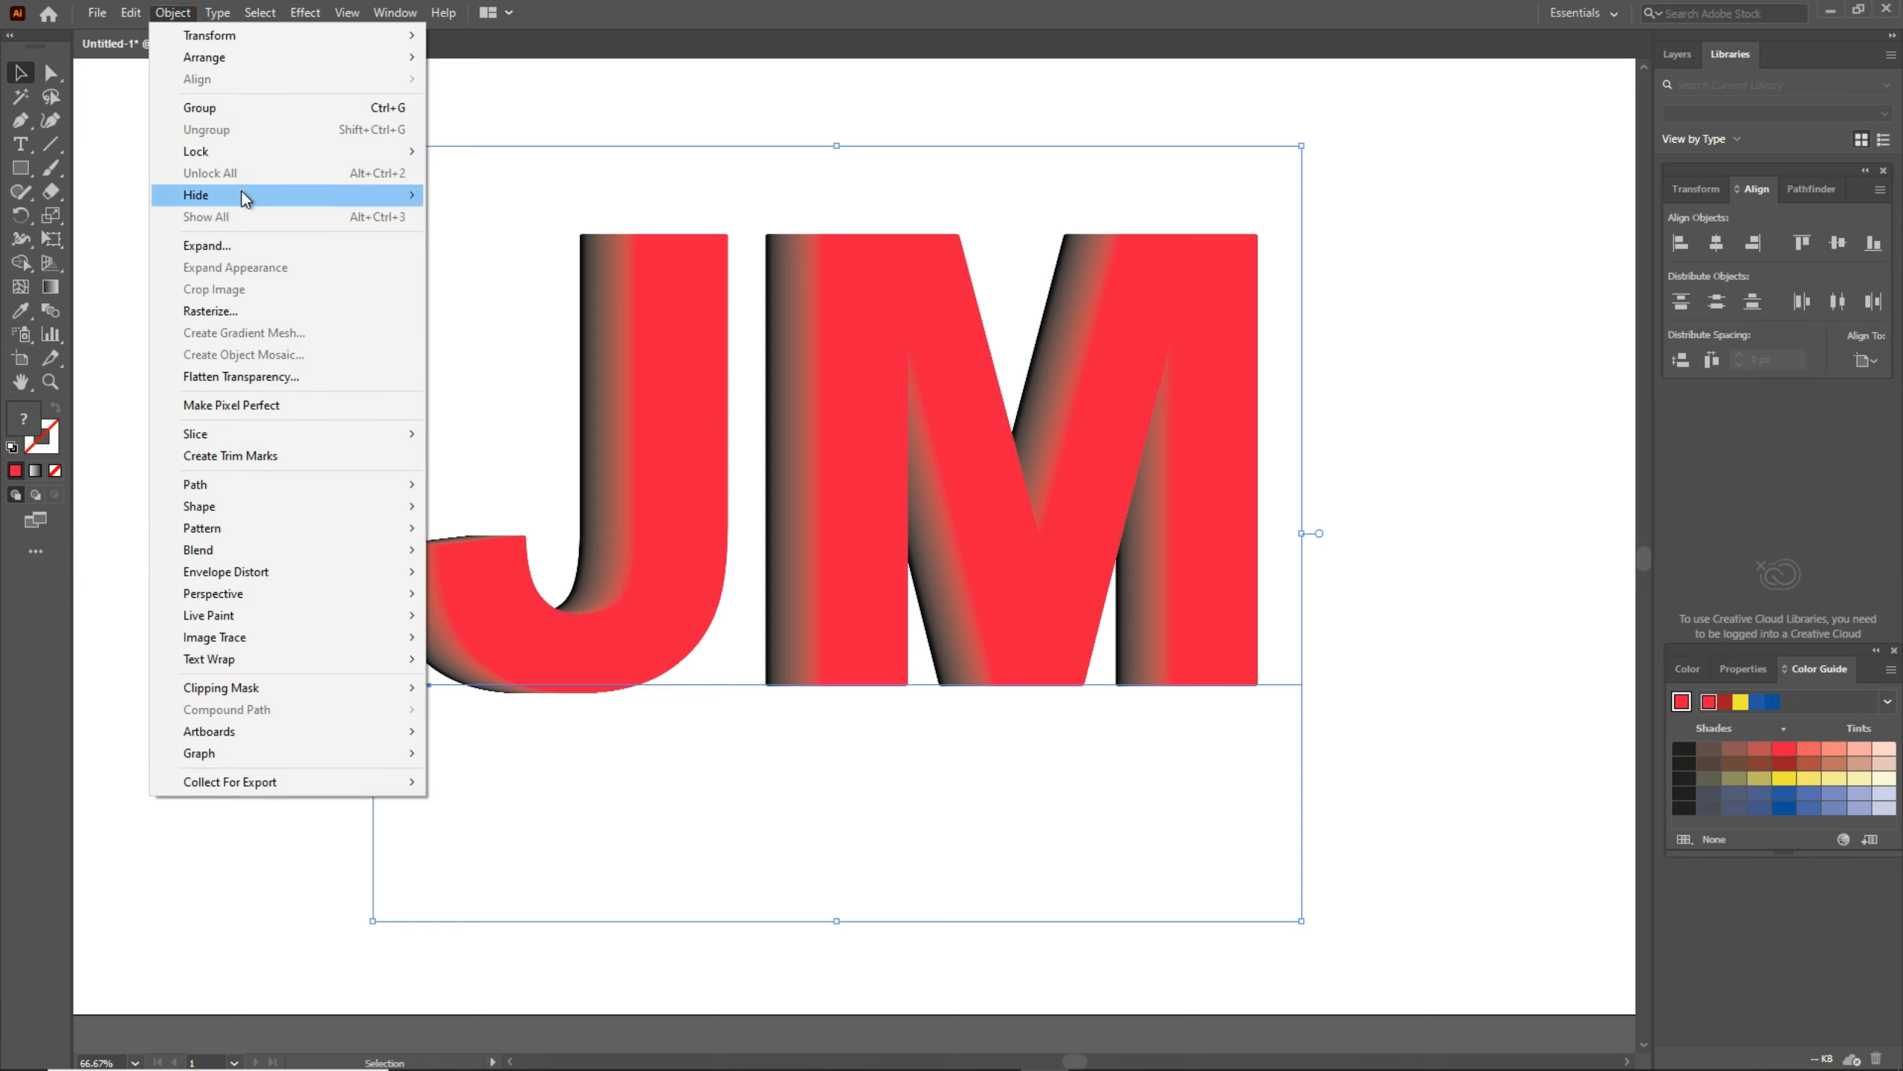
{"action": "mouse_move", "coordinate": [247, 201]}
{"action": "right_click", "coordinate": [656, 331]}
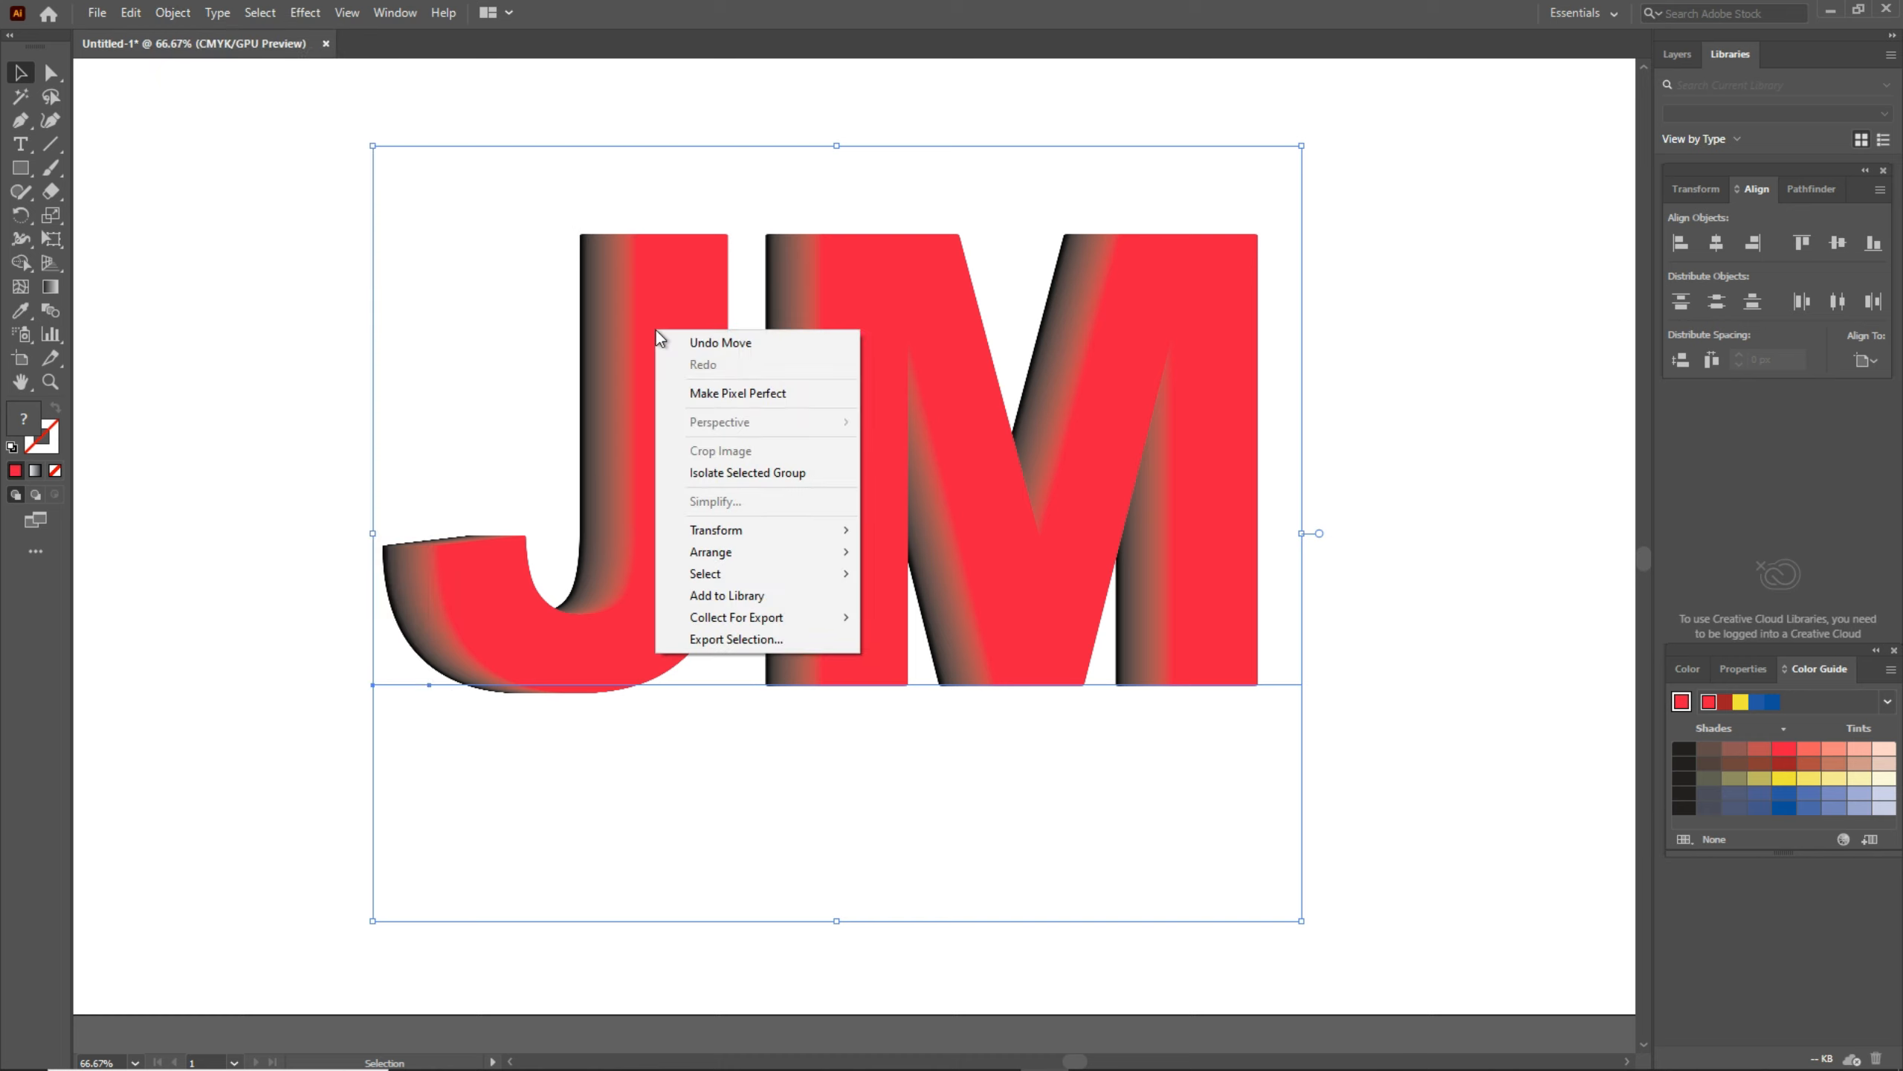
{"action": "left_click", "coordinate": [293, 328]}
{"action": "left_click", "coordinate": [673, 480]}
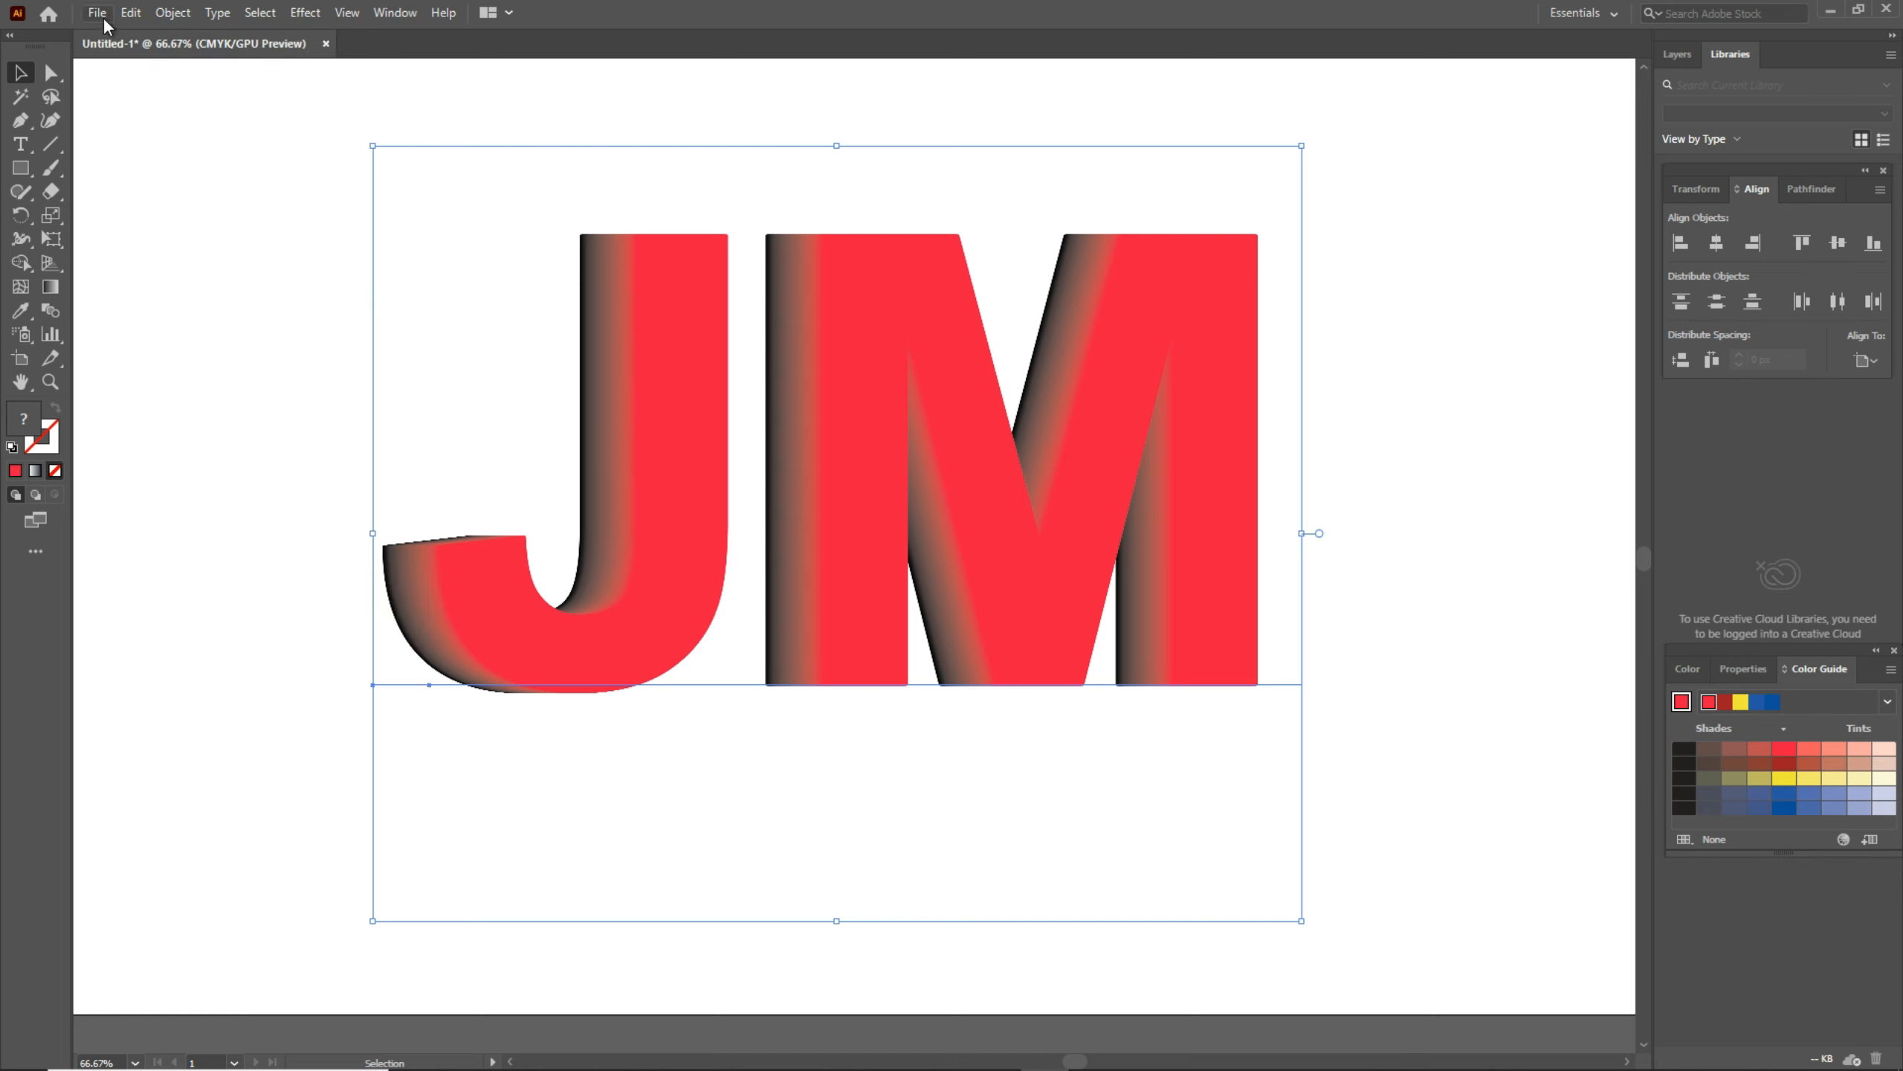
{"action": "left_click", "coordinate": [221, 346]}
{"action": "left_click", "coordinate": [656, 432]}
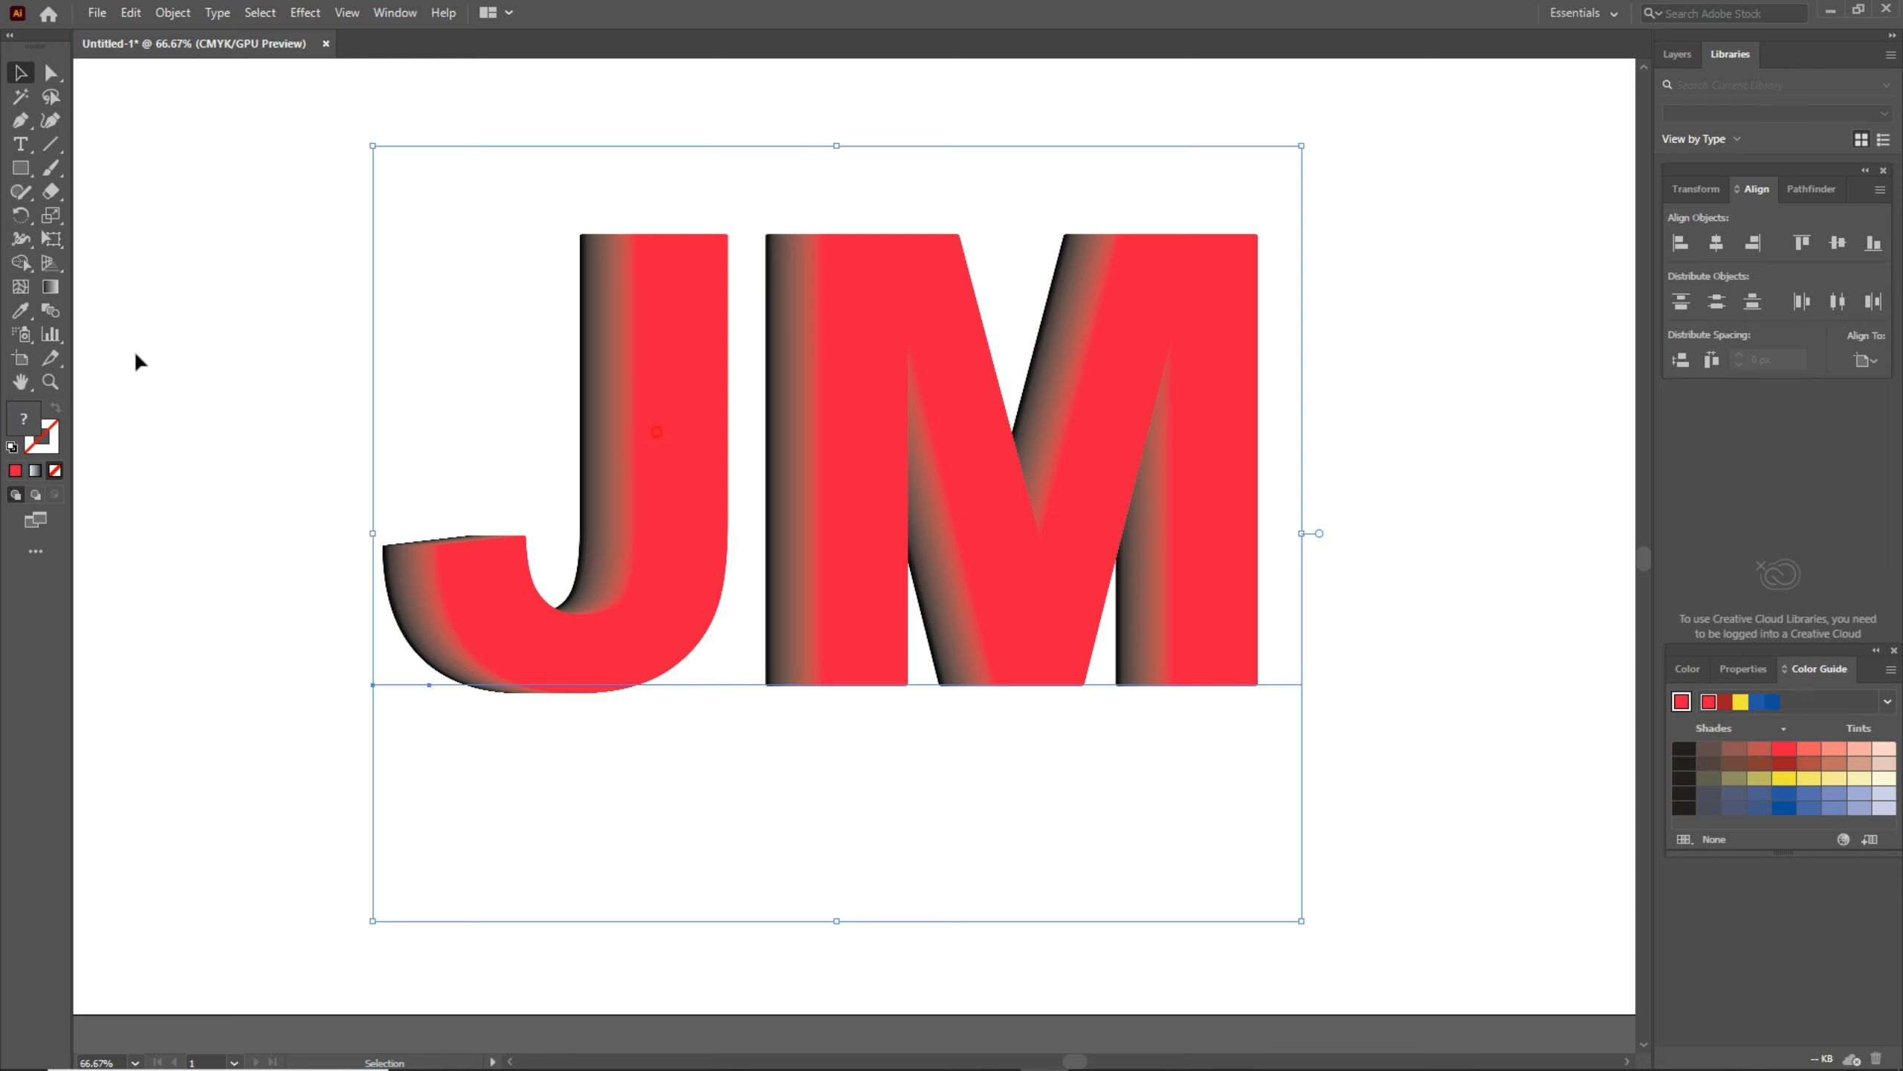
Set the blend spacing to Specified Steps with 200 steps and preview the change before applying it.
{"action": "double_click", "coordinate": [49, 309]}
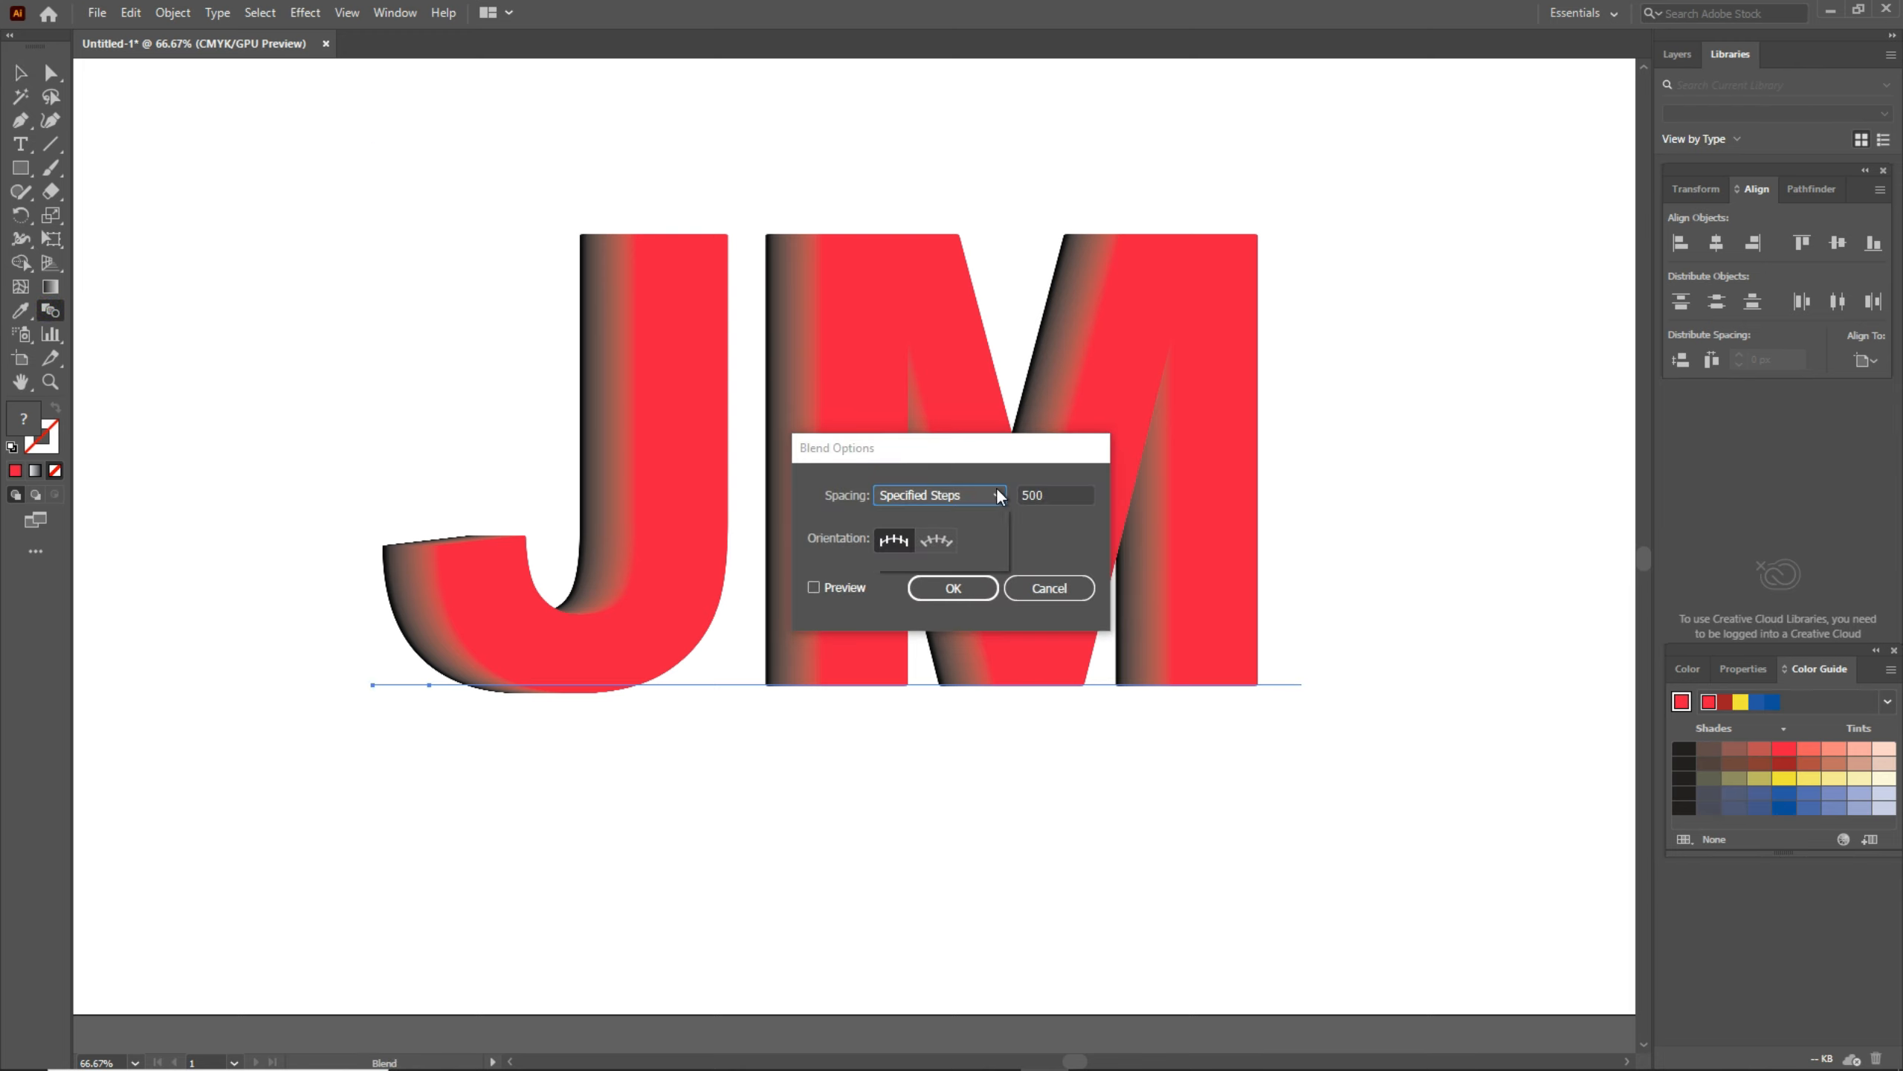
{"action": "left_click", "coordinate": [998, 496]}
{"action": "left_click", "coordinate": [931, 545]}
{"action": "left_click_drag", "start_coordinate": [1063, 494], "coordinate": [1022, 494]}
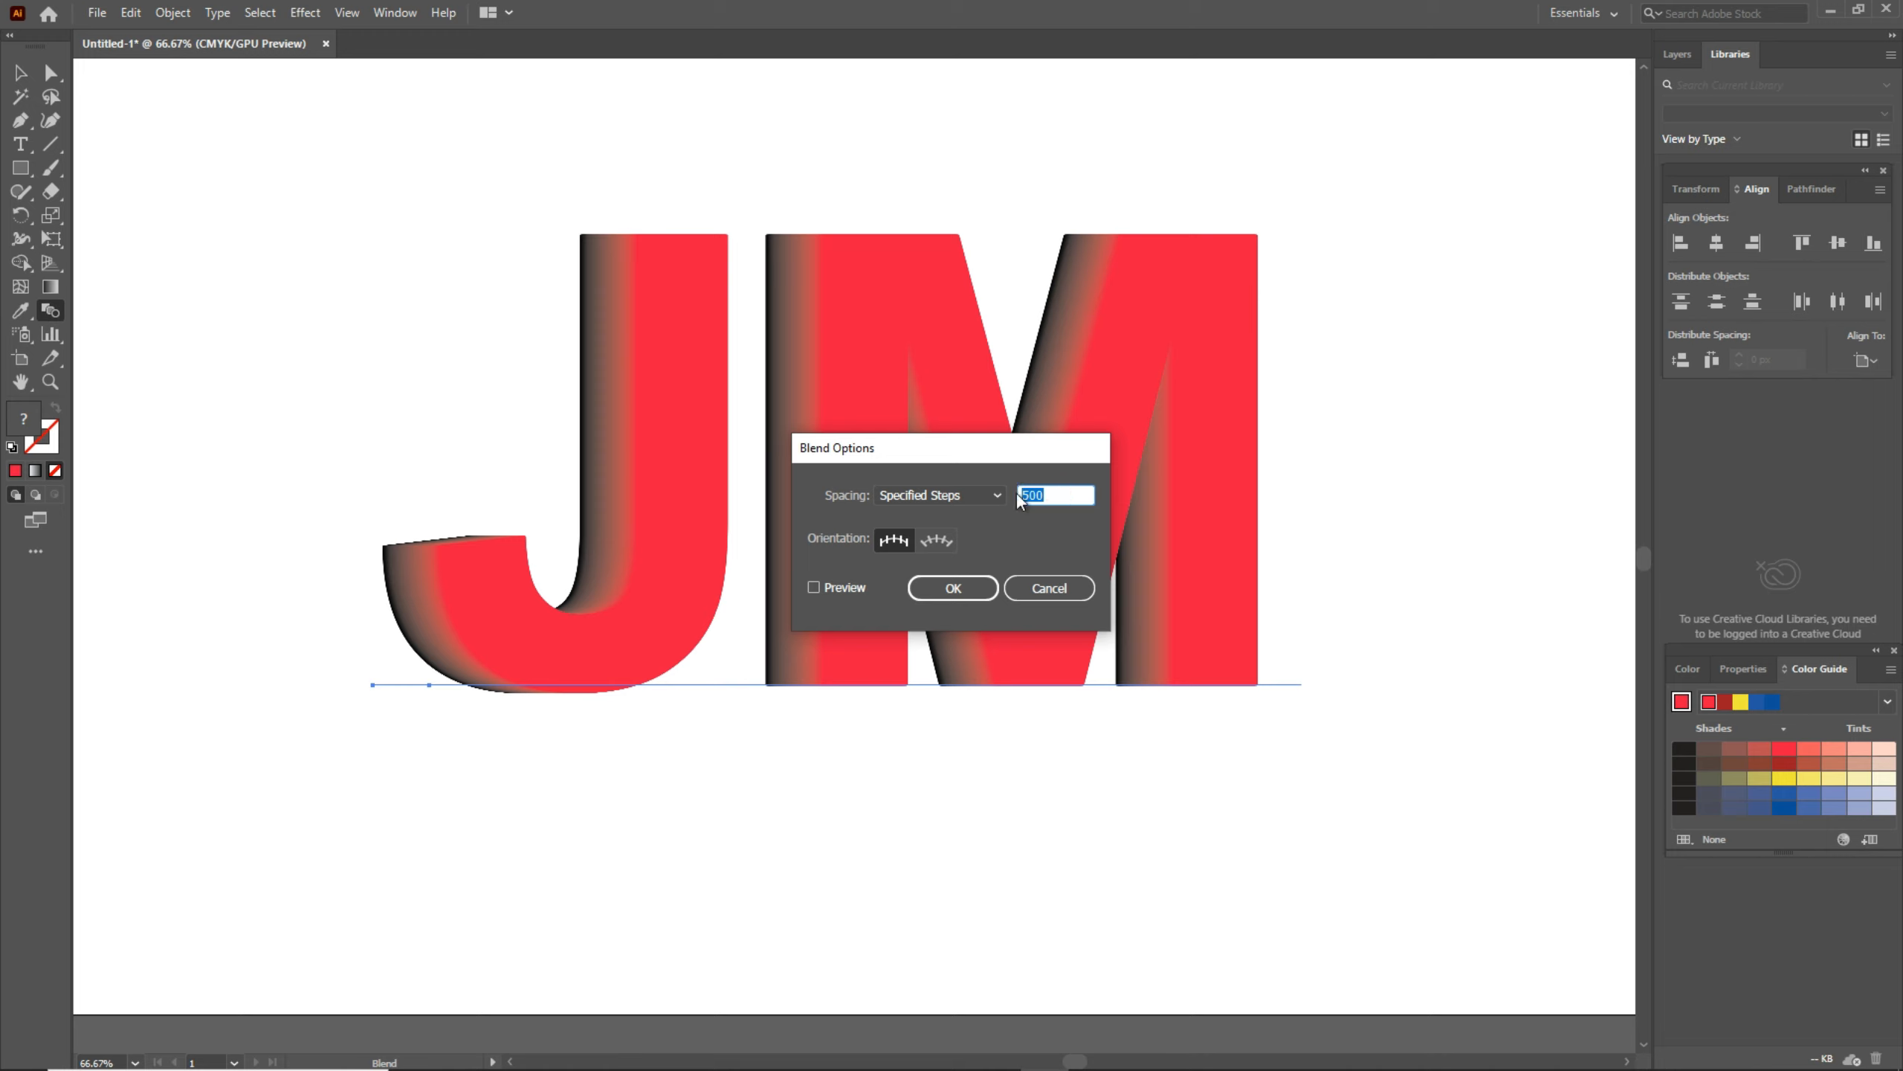
{"action": "type", "text": "2"}
{"action": "left_click", "coordinate": [815, 587]}
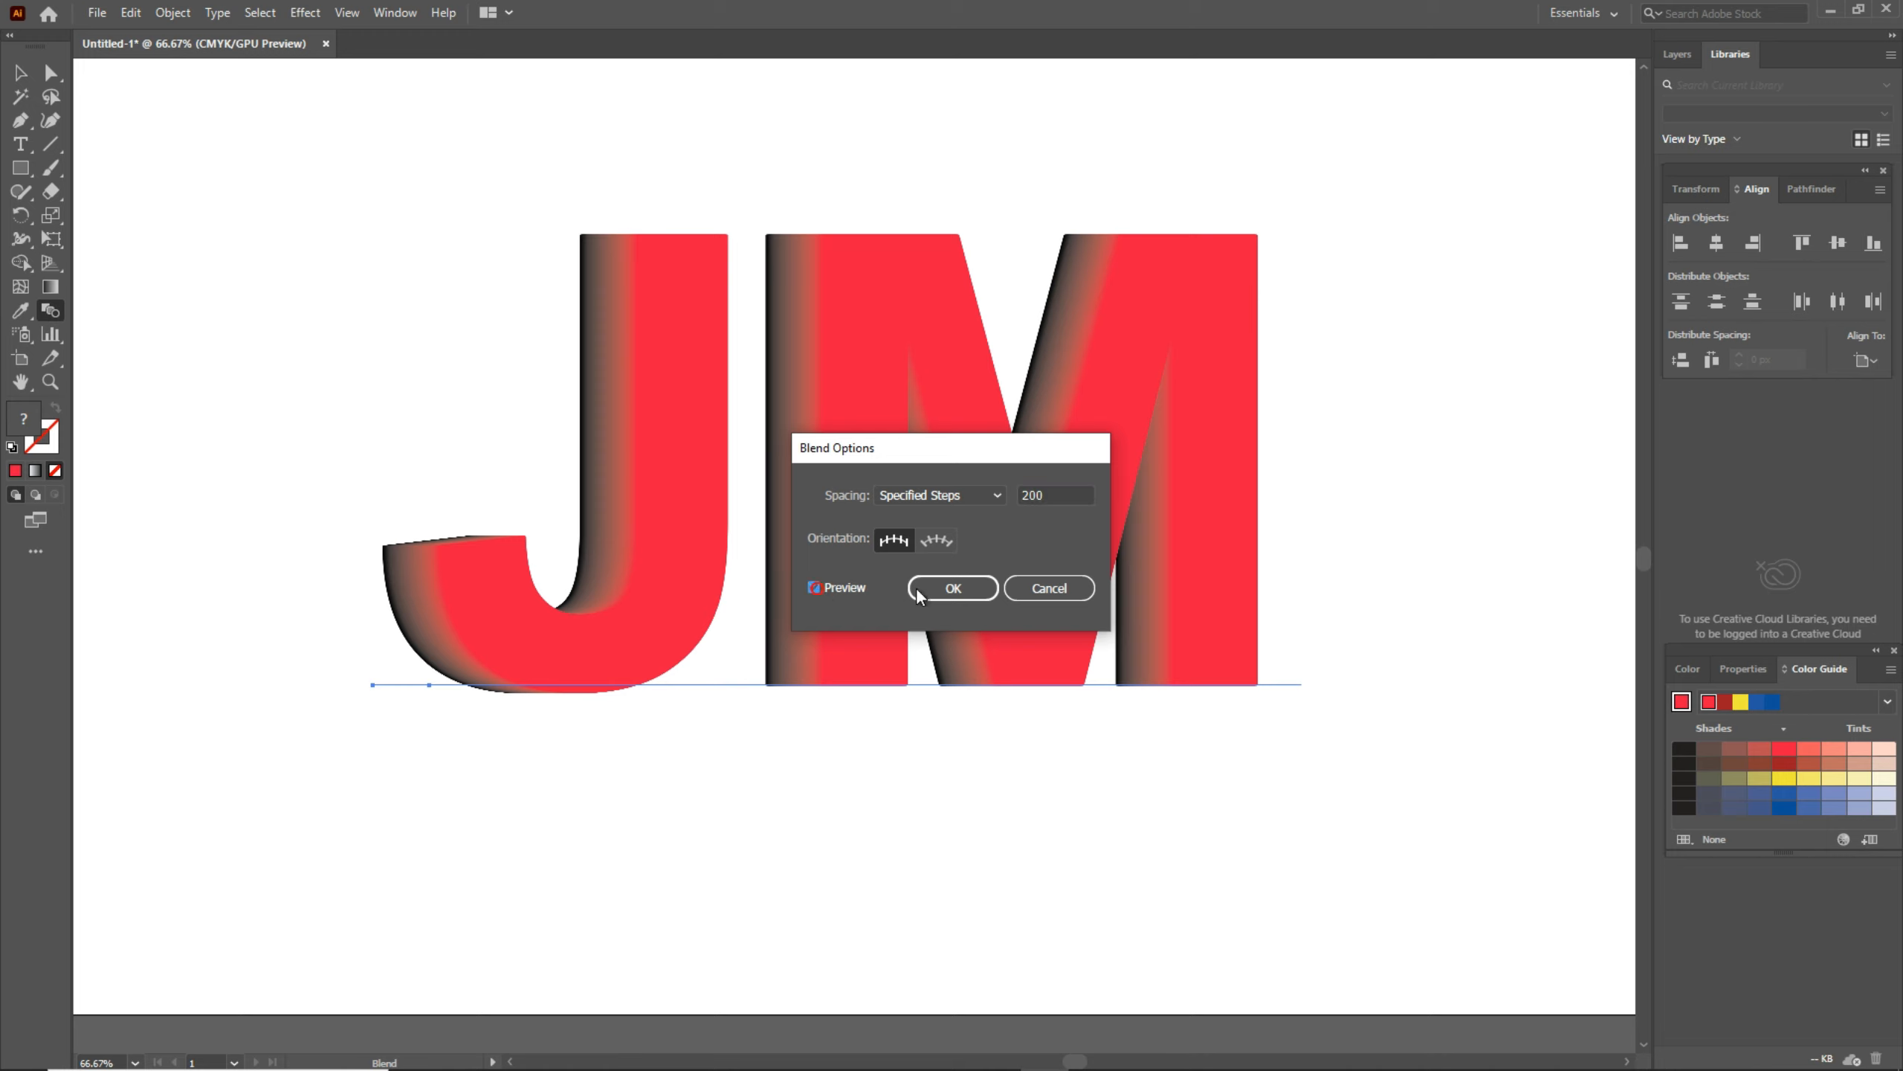
{"action": "left_click", "coordinate": [920, 591]}
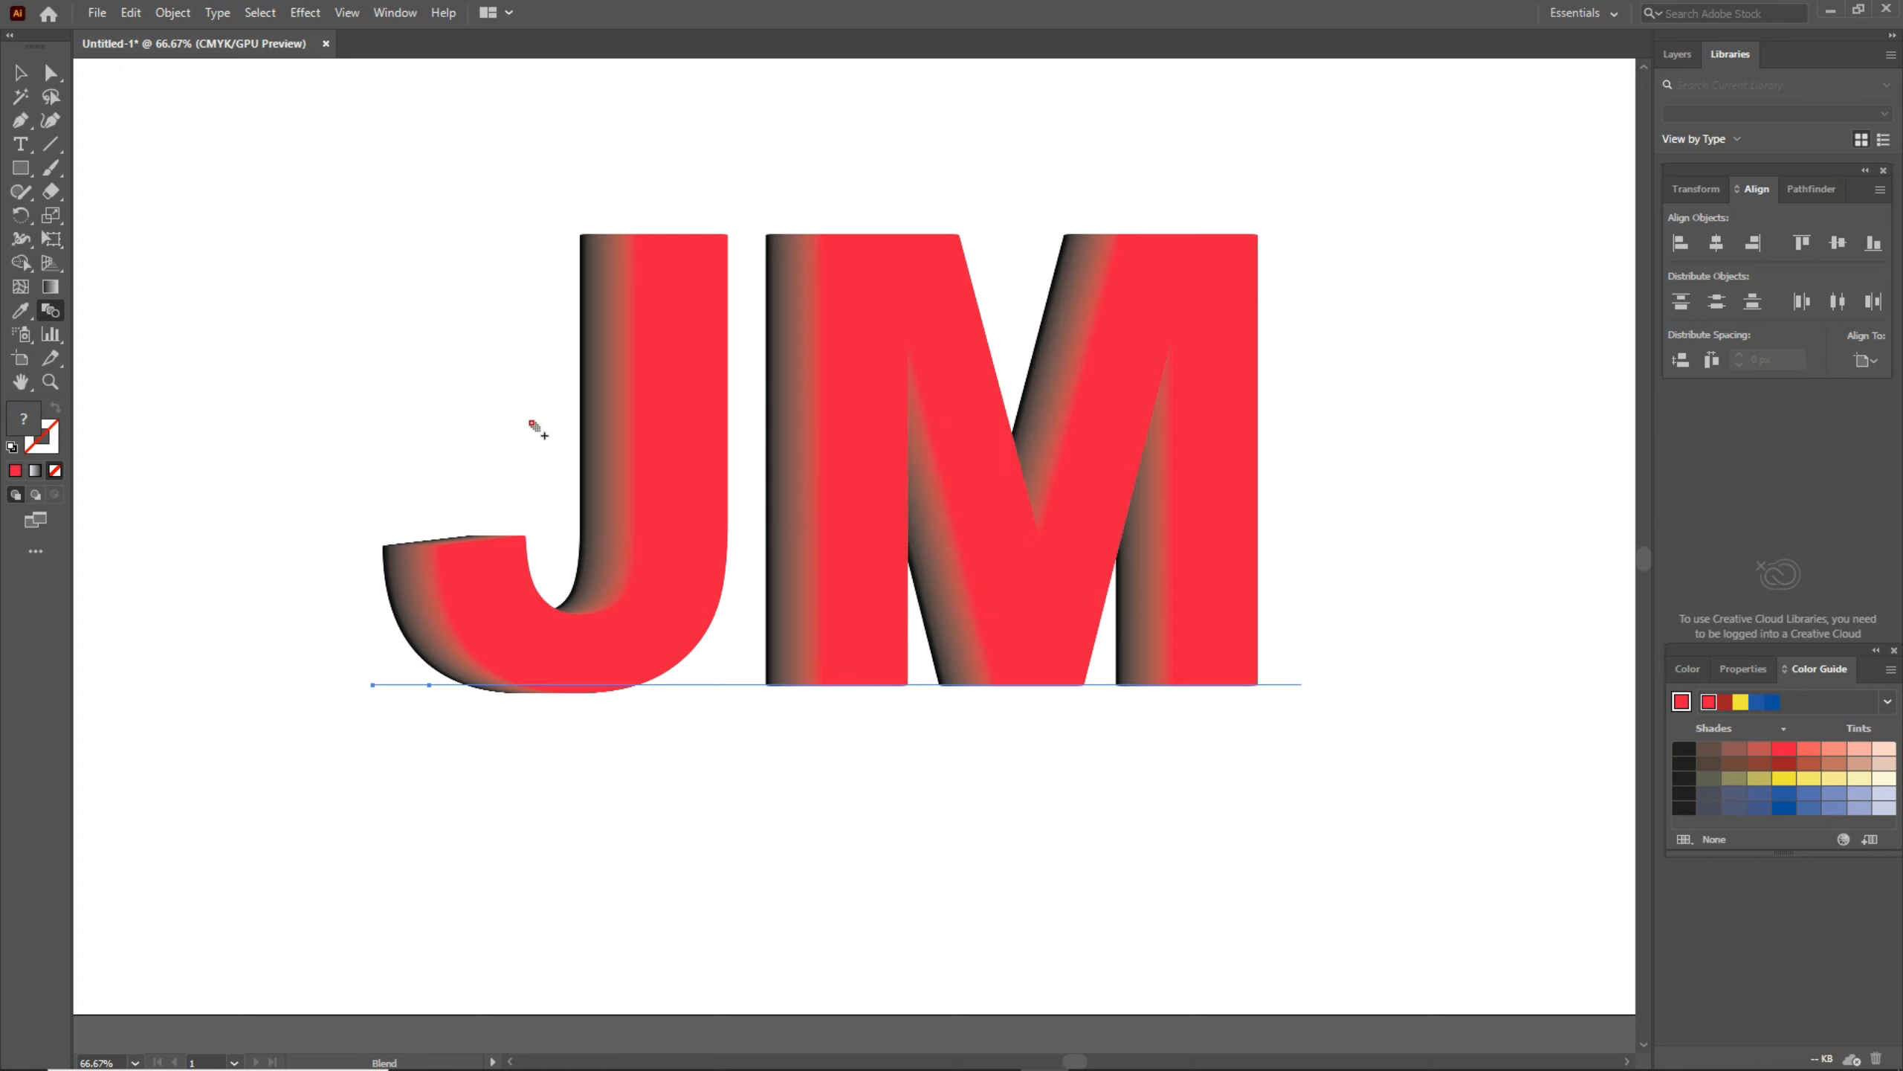
{"action": "key", "text": "v"}
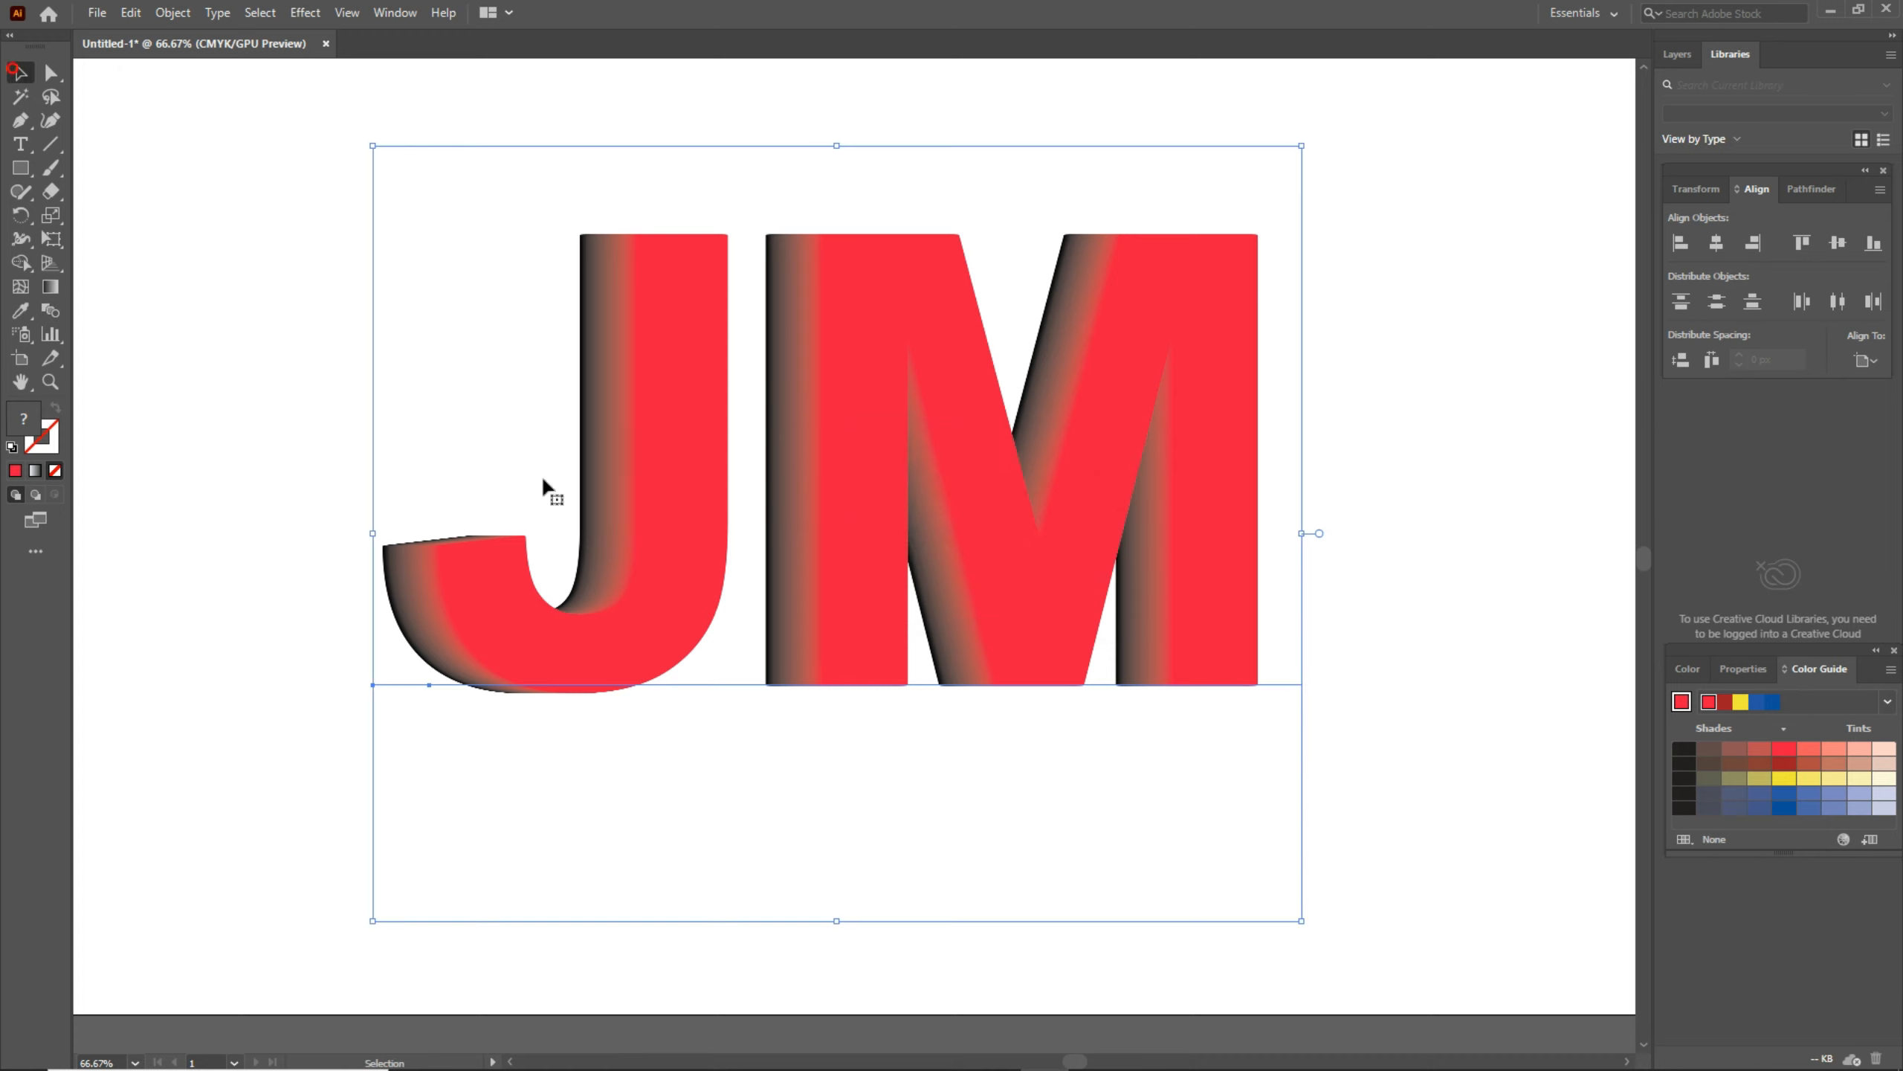
Select the whole blended JM lettering and group it.
{"action": "right_click", "coordinate": [664, 444]}
{"action": "left_click", "coordinate": [442, 323]}
{"action": "left_click_drag", "start_coordinate": [253, 127], "coordinate": [1359, 724]}
{"action": "left_click", "coordinate": [182, 12]}
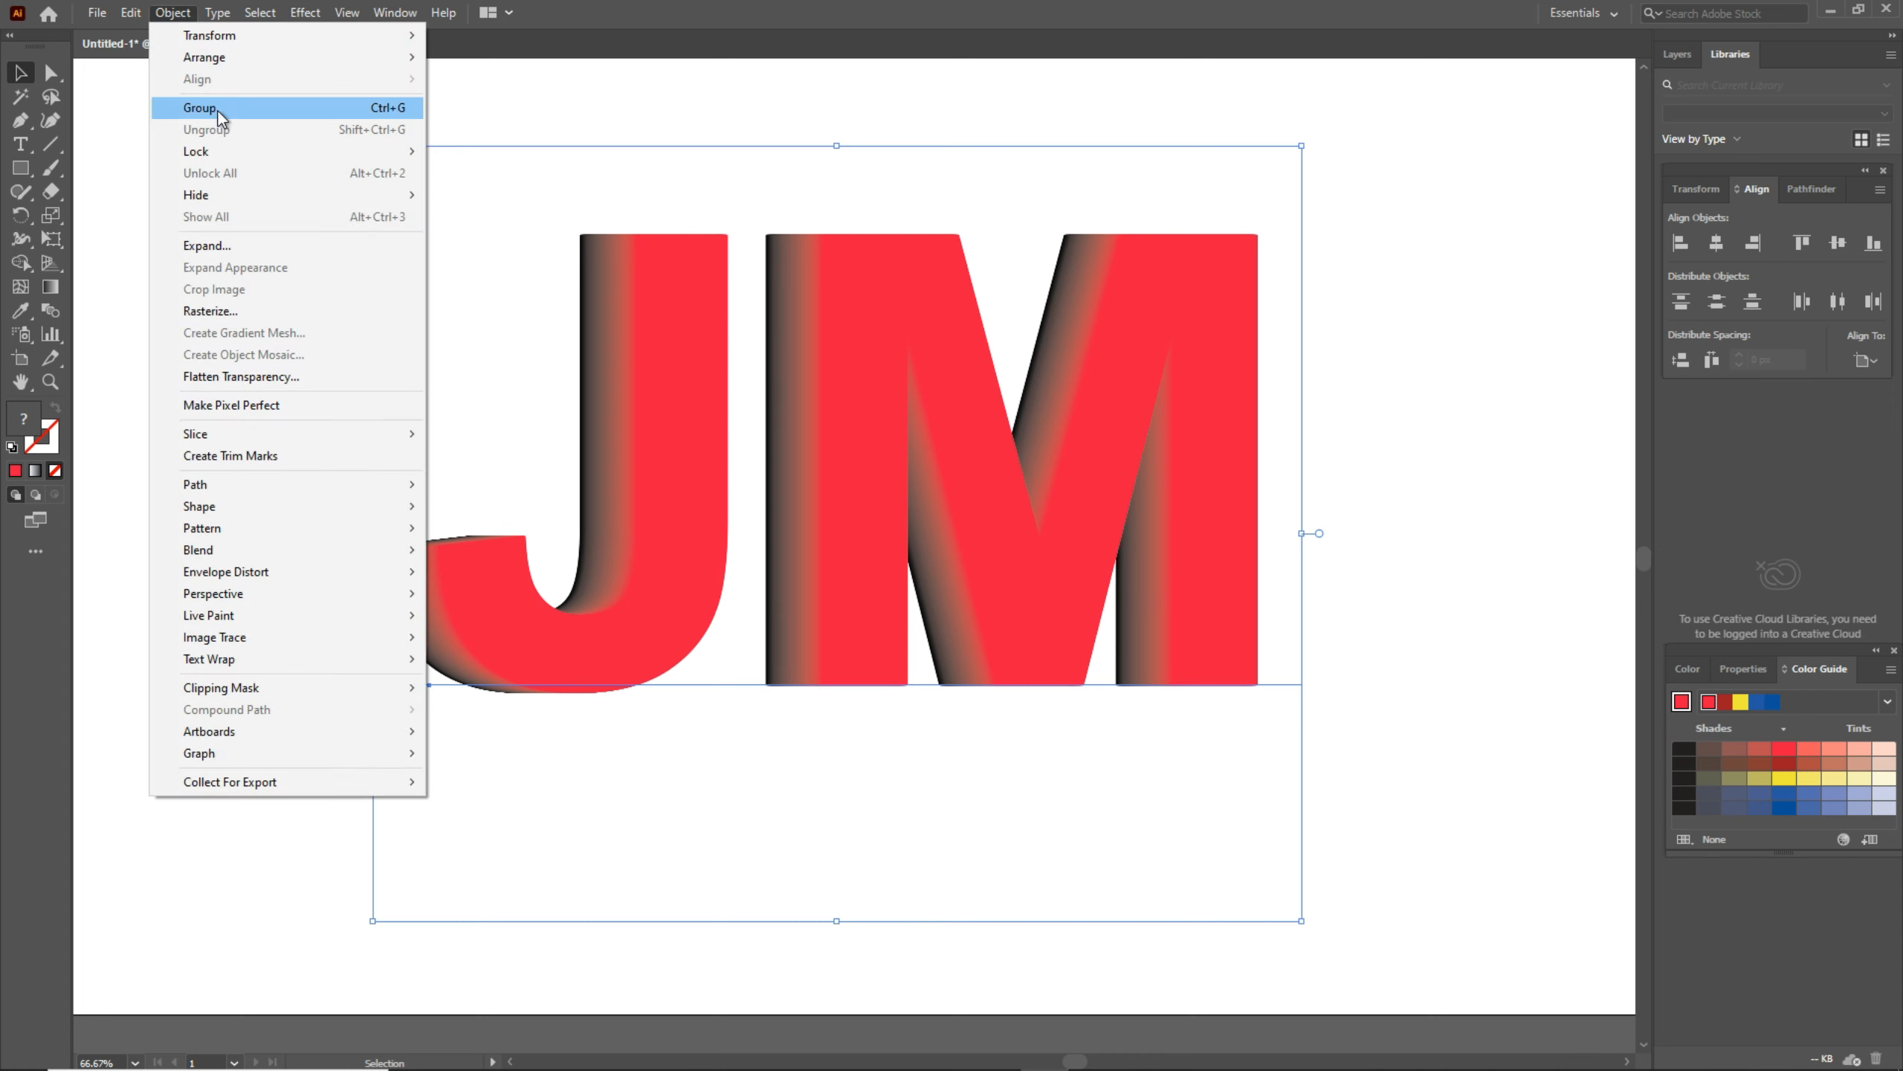
{"action": "left_click", "coordinate": [217, 110]}
Move the grouped JM lettering around the artboard as one object.
{"action": "left_click_drag", "start_coordinate": [696, 423], "coordinate": [535, 420]}
{"action": "left_click", "coordinate": [327, 387]}
{"action": "left_click_drag", "start_coordinate": [715, 421], "coordinate": [685, 449]}
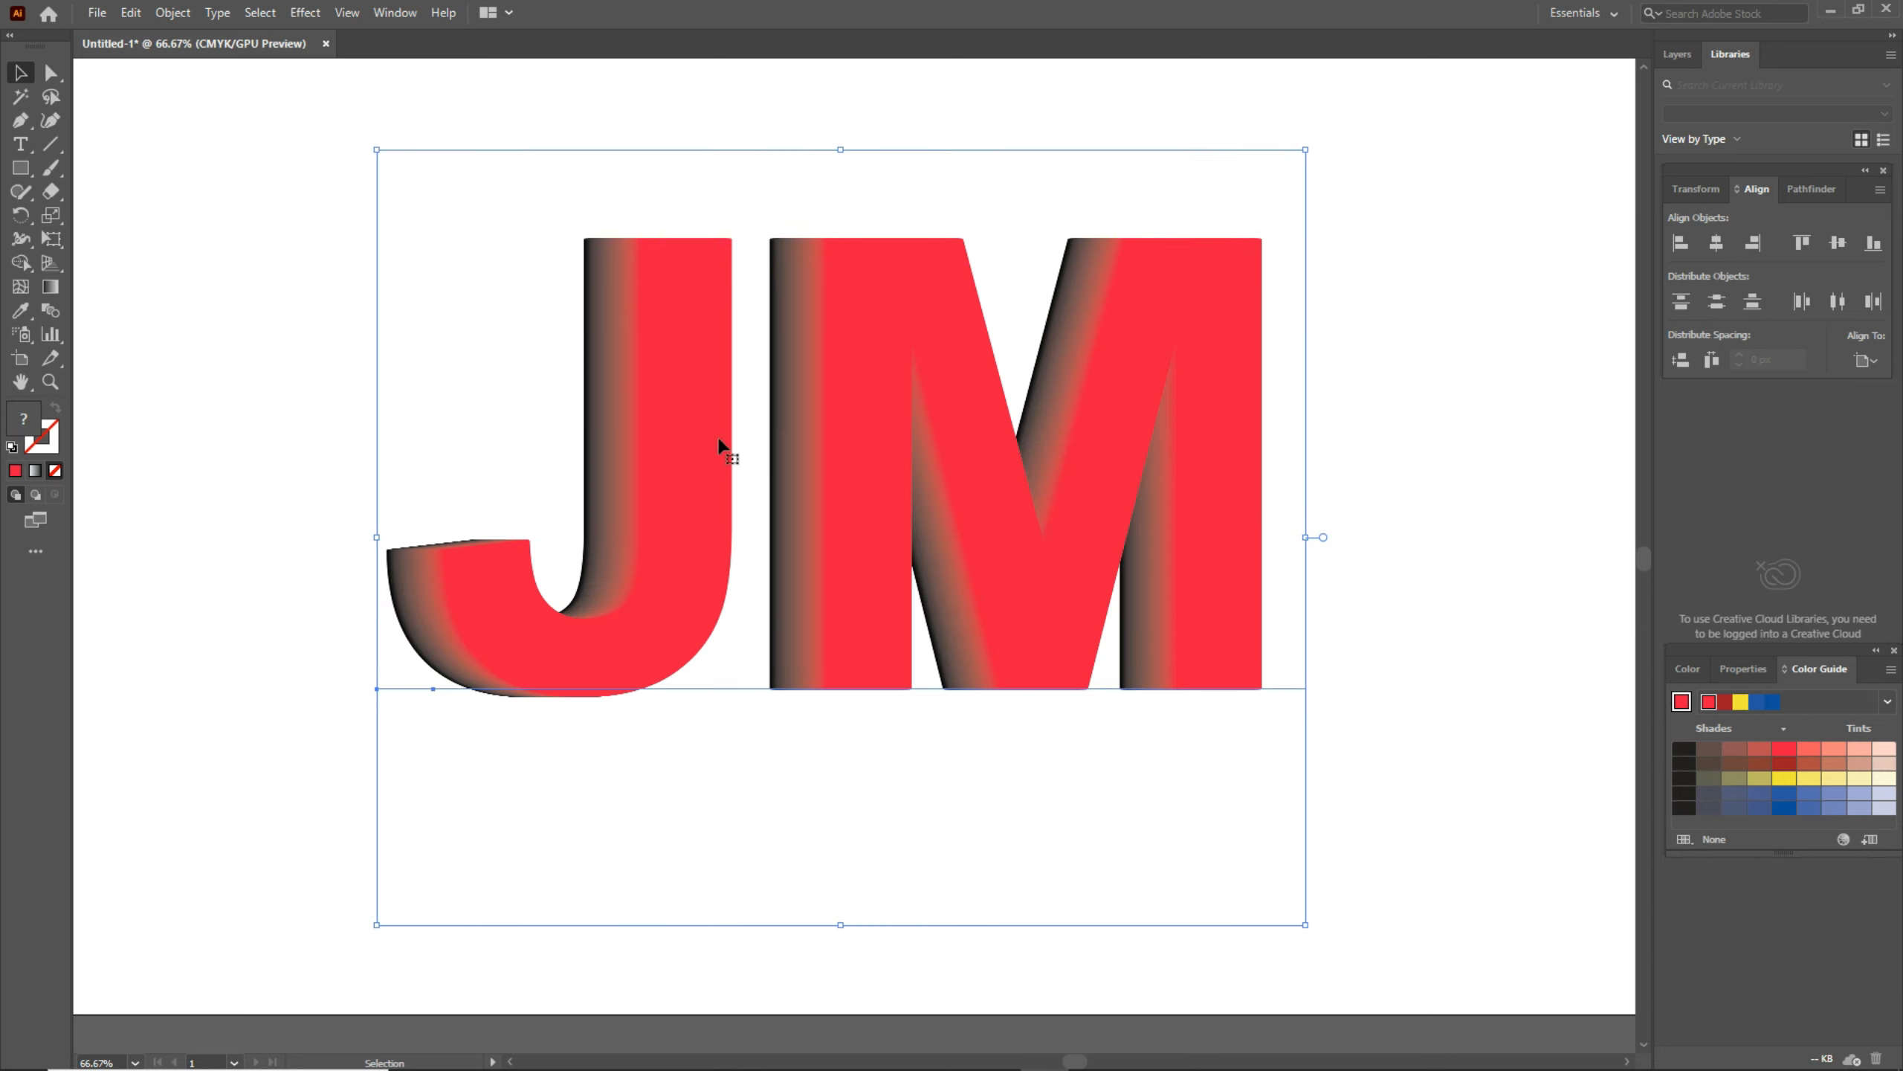
Try to expand the object and fill of the grouped JM lettering and check which parts can be selected.
{"action": "left_click", "coordinate": [173, 13]}
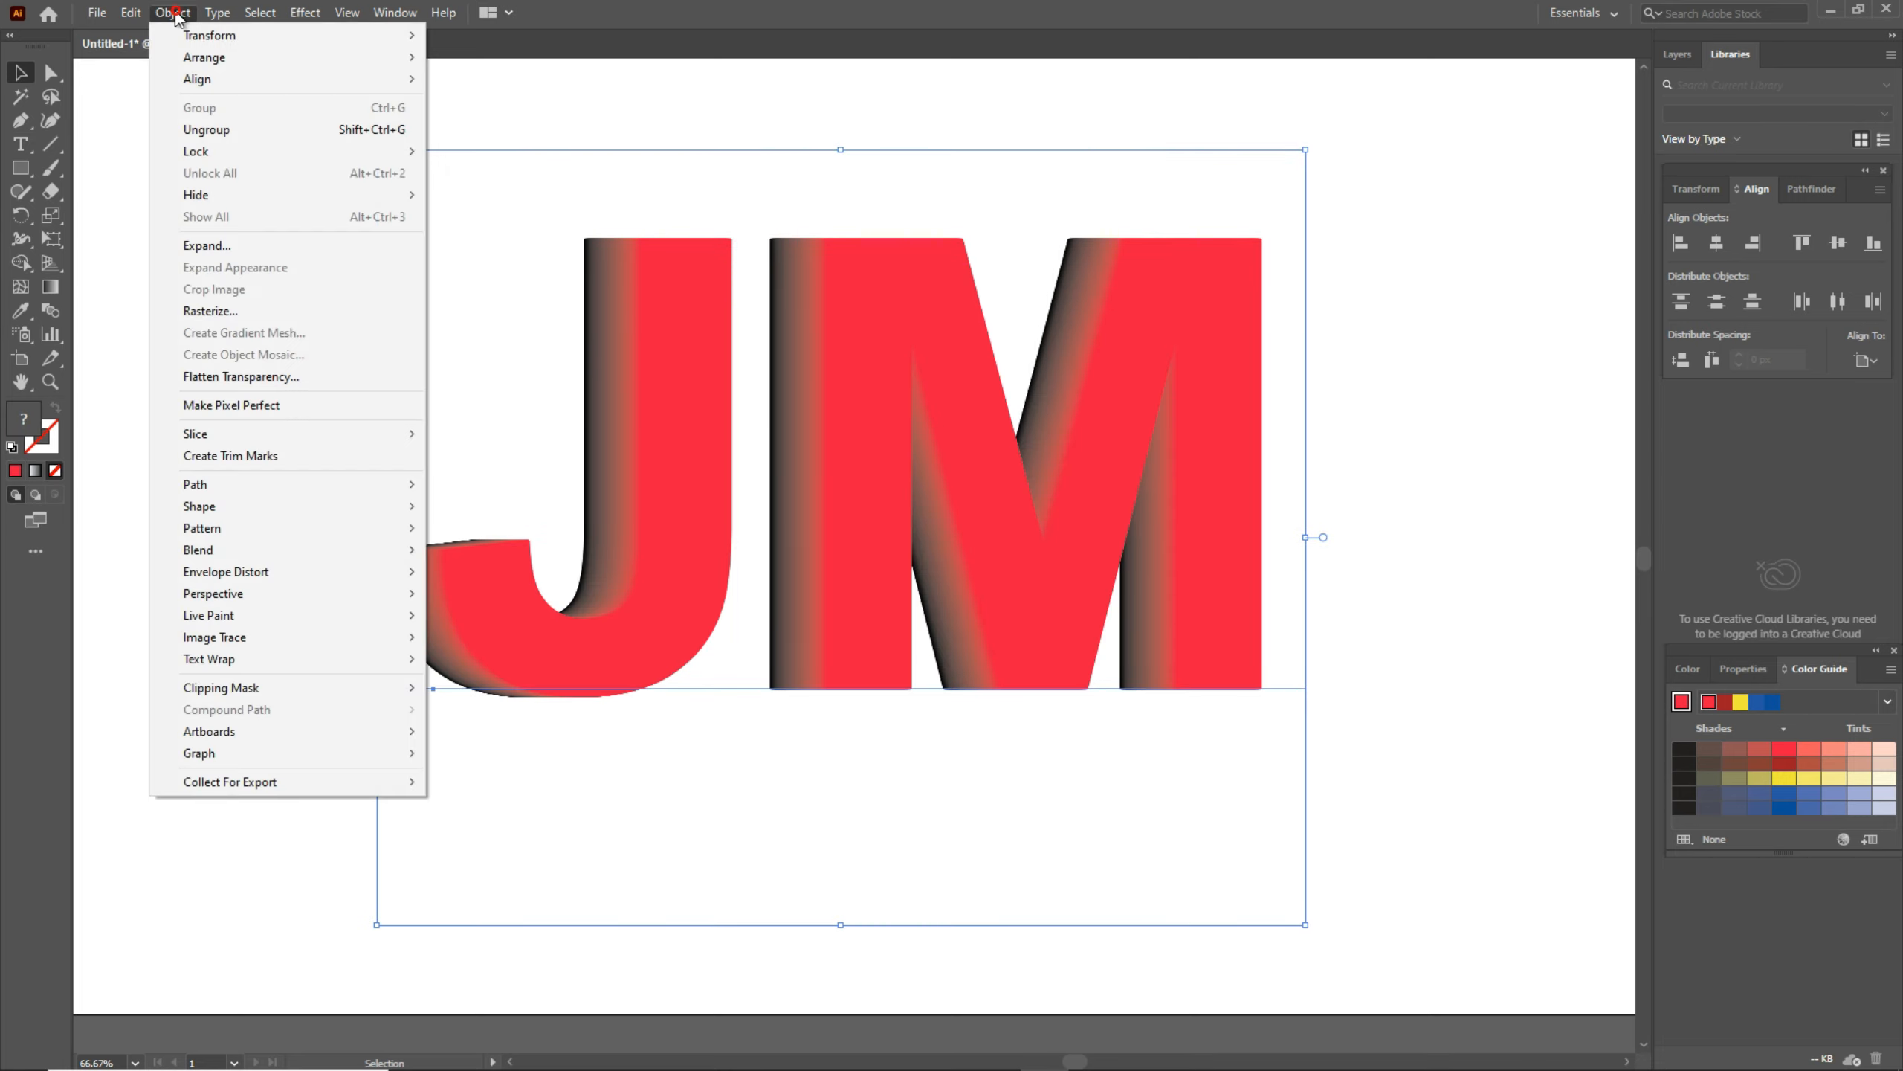
{"action": "left_click", "coordinate": [253, 247]}
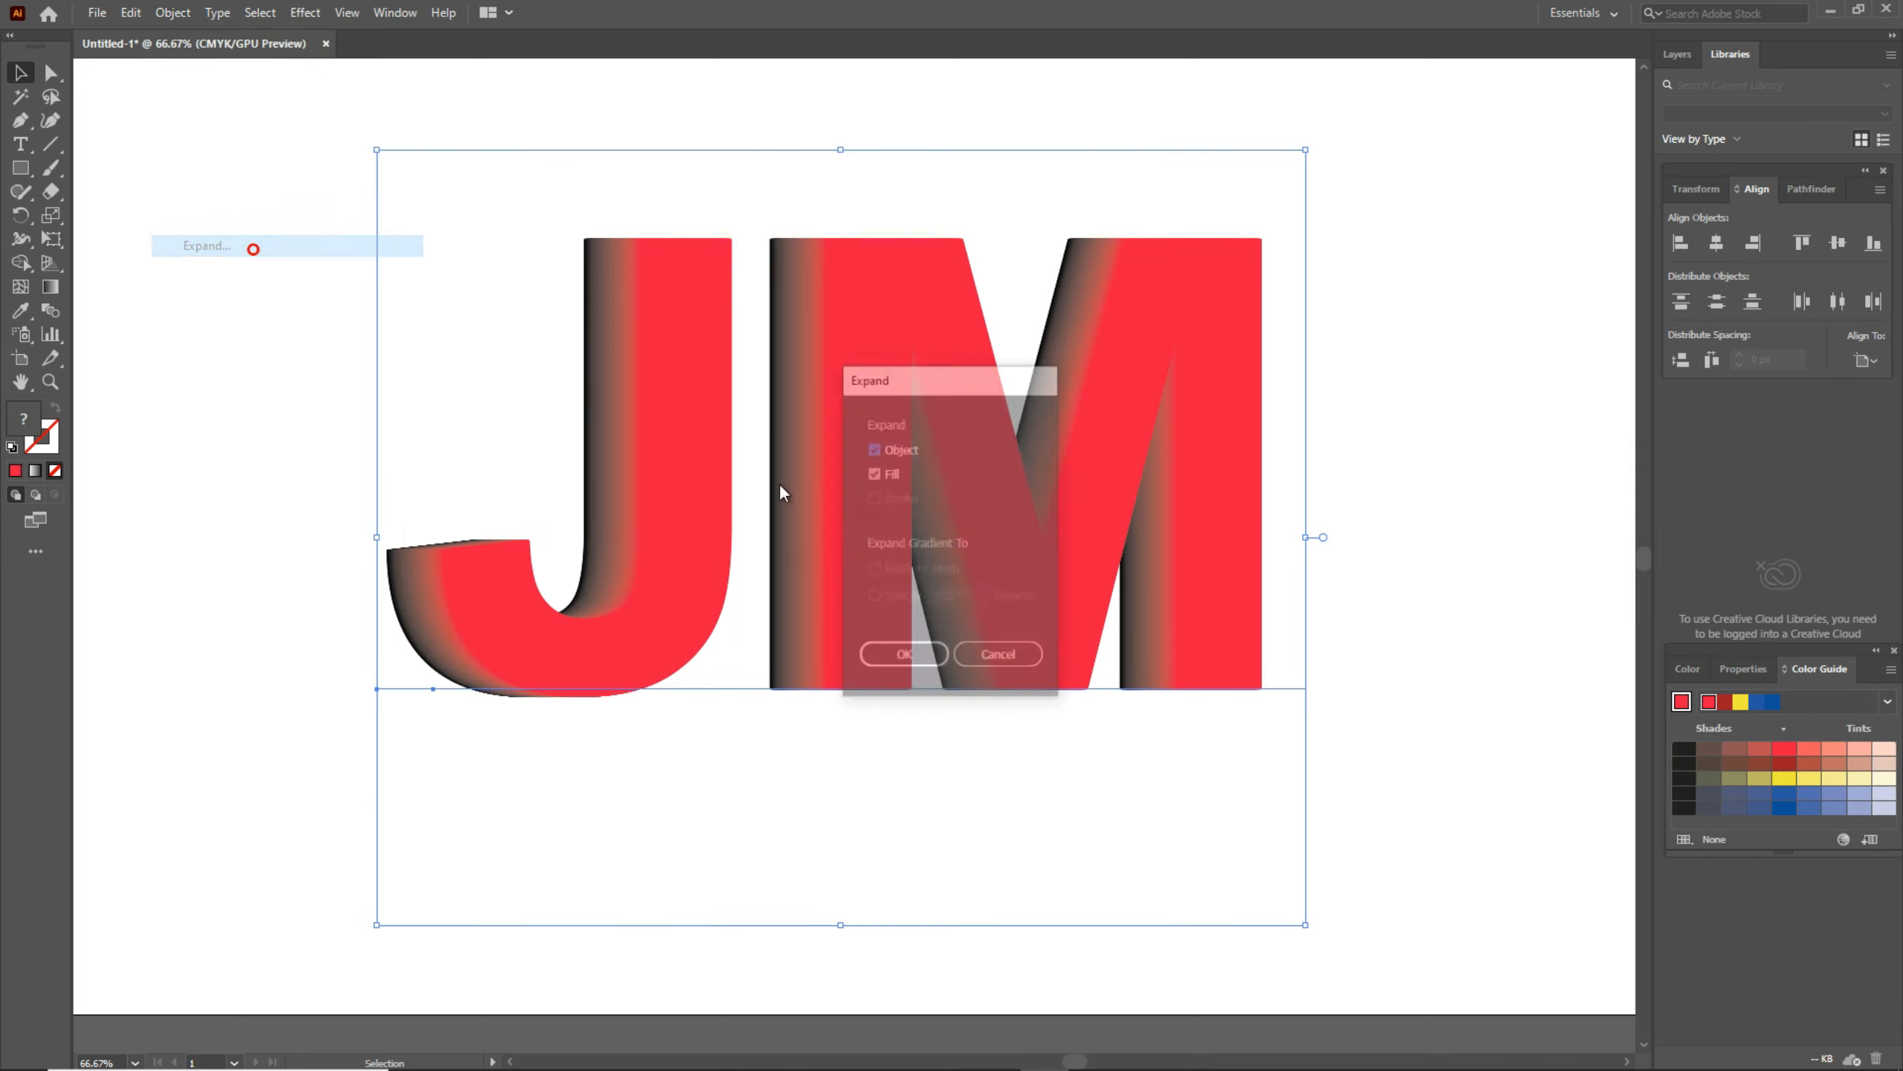
{"action": "left_click", "coordinate": [895, 658]}
{"action": "left_click", "coordinate": [305, 458]}
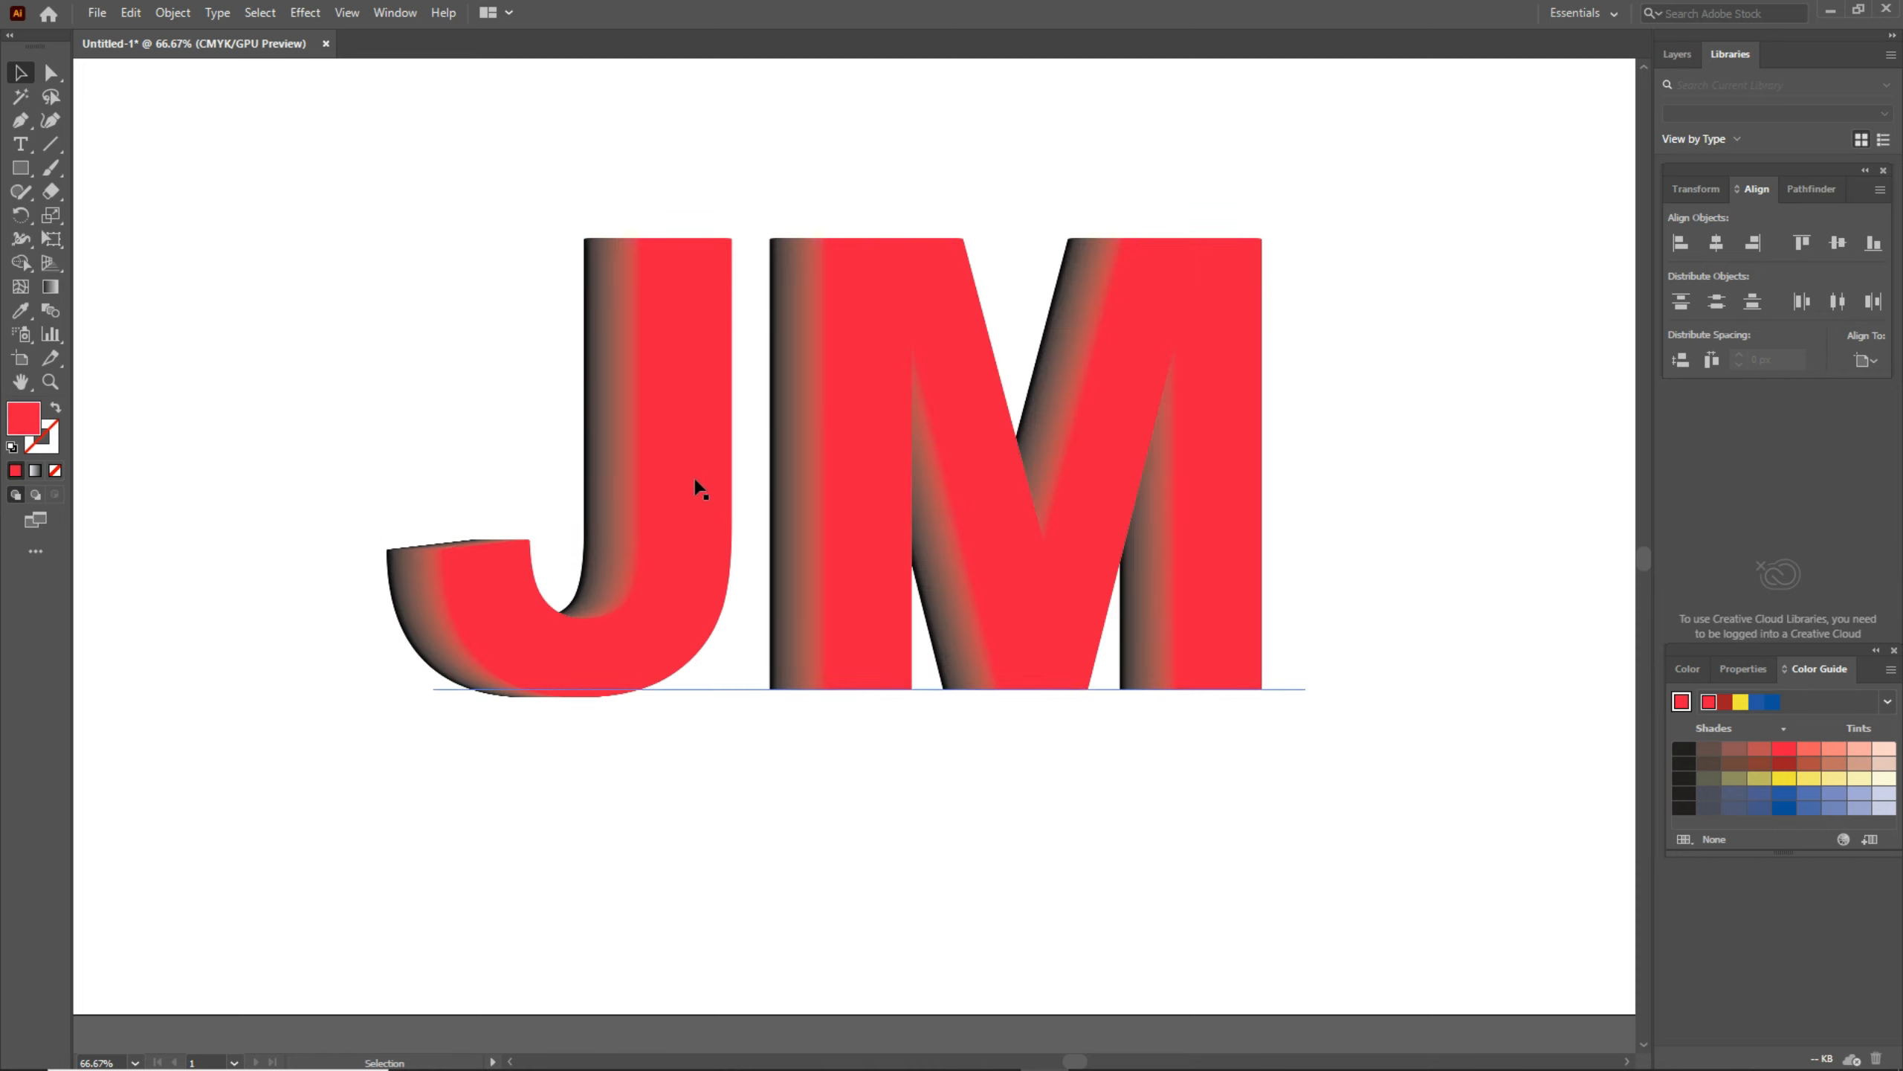
{"action": "left_click", "coordinate": [173, 11]}
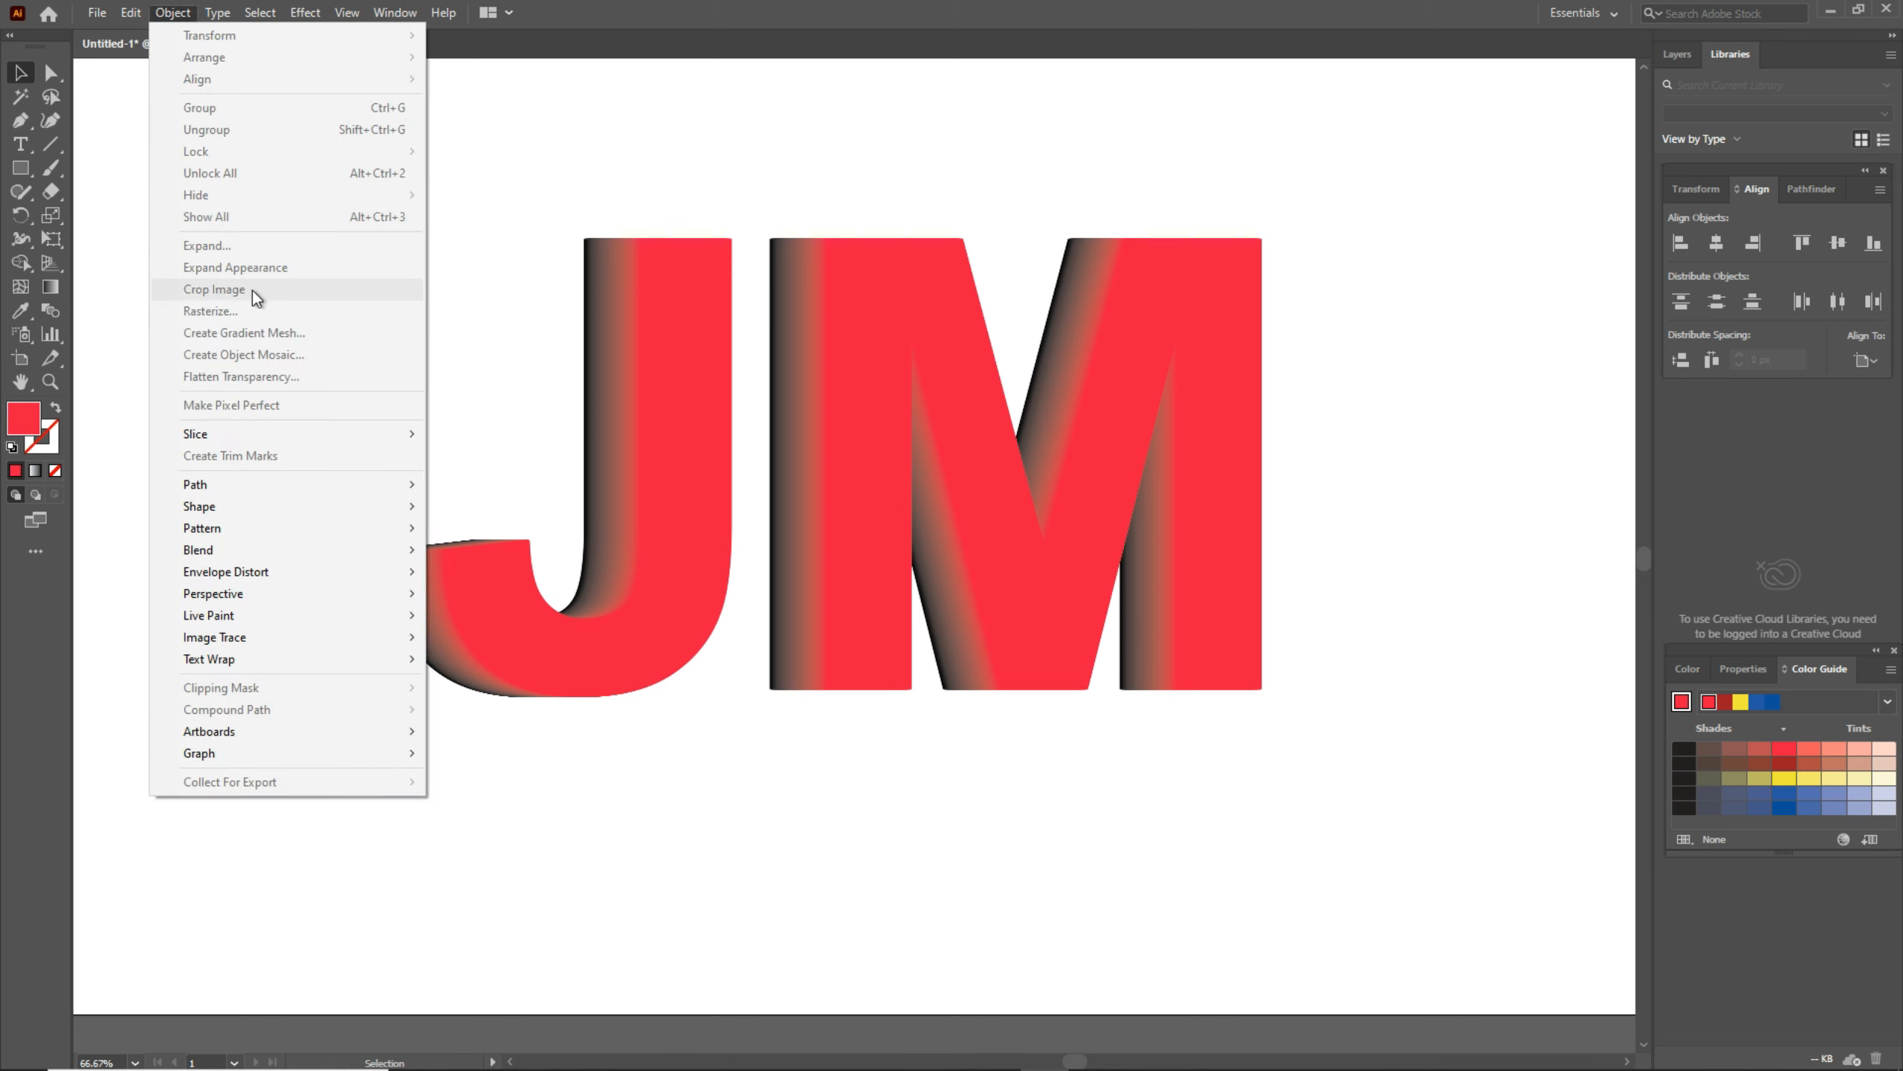
{"action": "left_click", "coordinate": [96, 221]}
{"action": "left_click", "coordinate": [624, 342]}
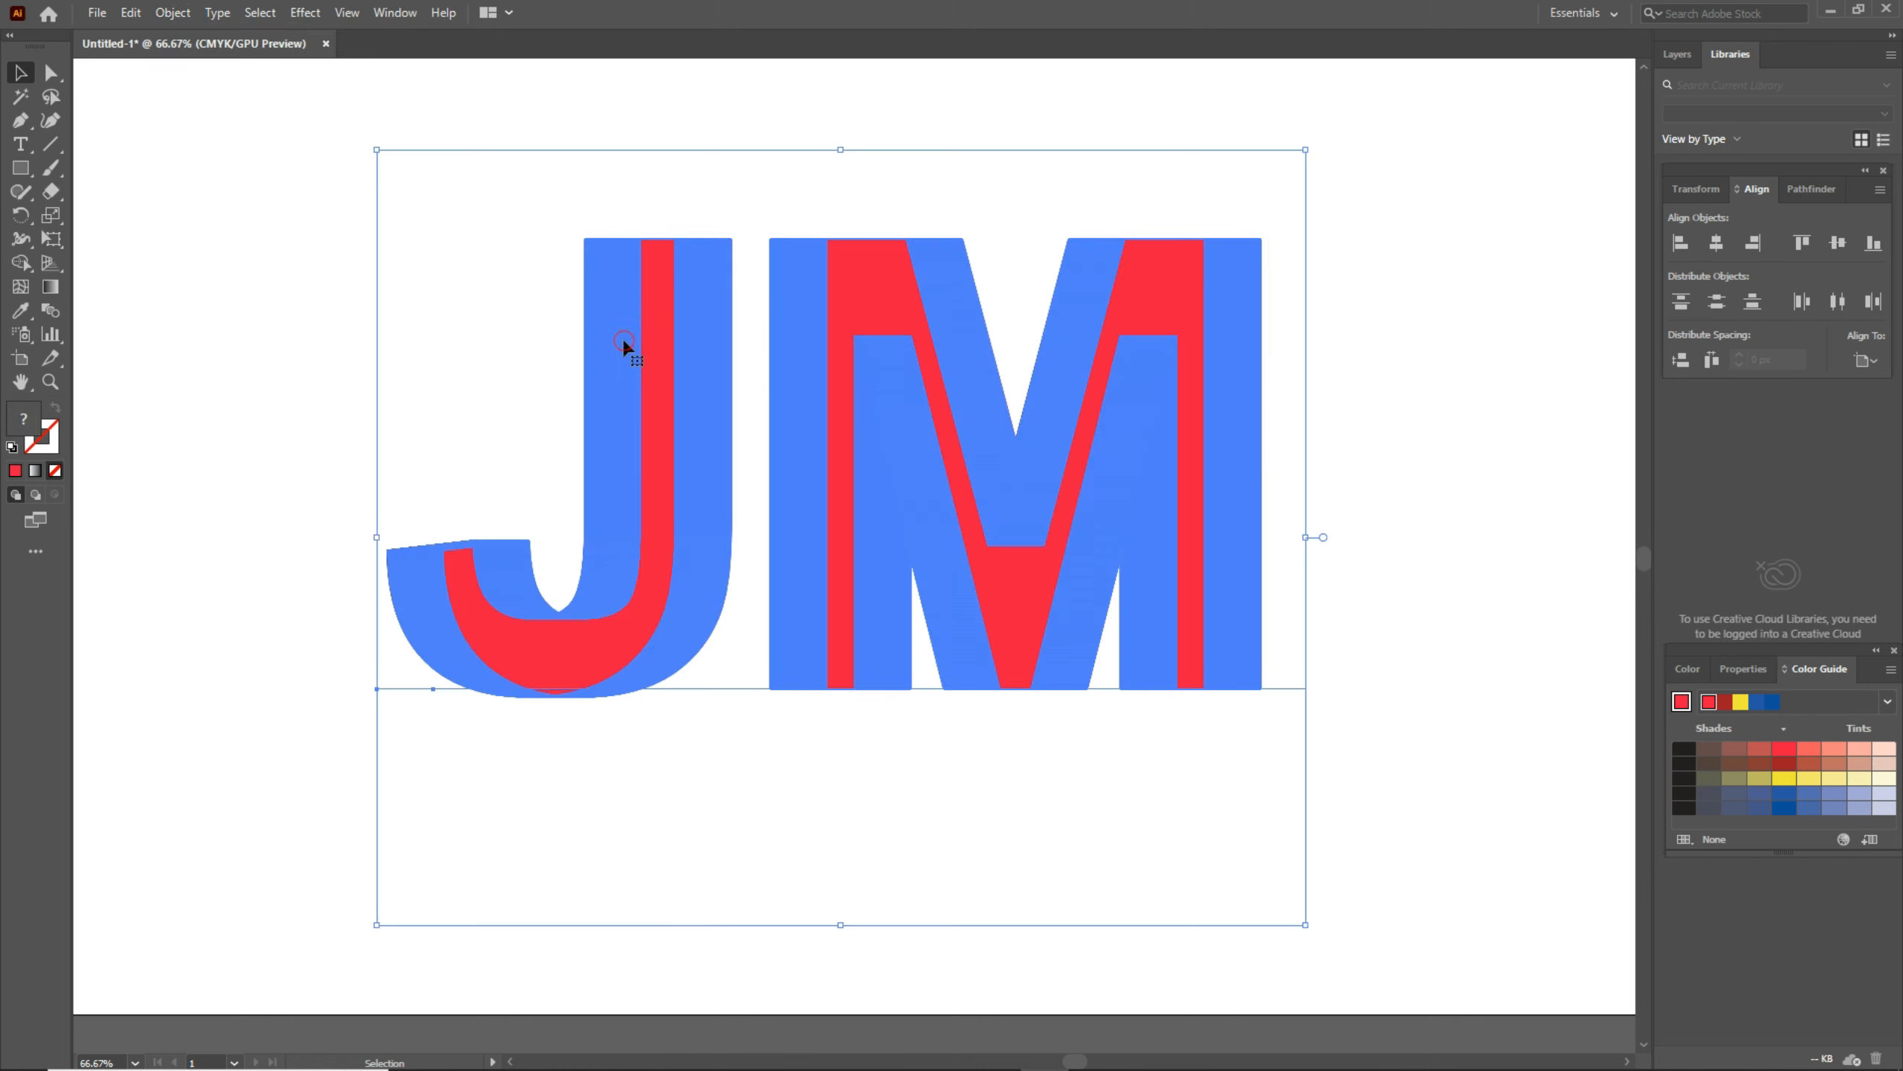
{"action": "left_click", "coordinate": [215, 336]}
{"action": "left_click", "coordinate": [686, 547]}
{"action": "key", "text": "a"}
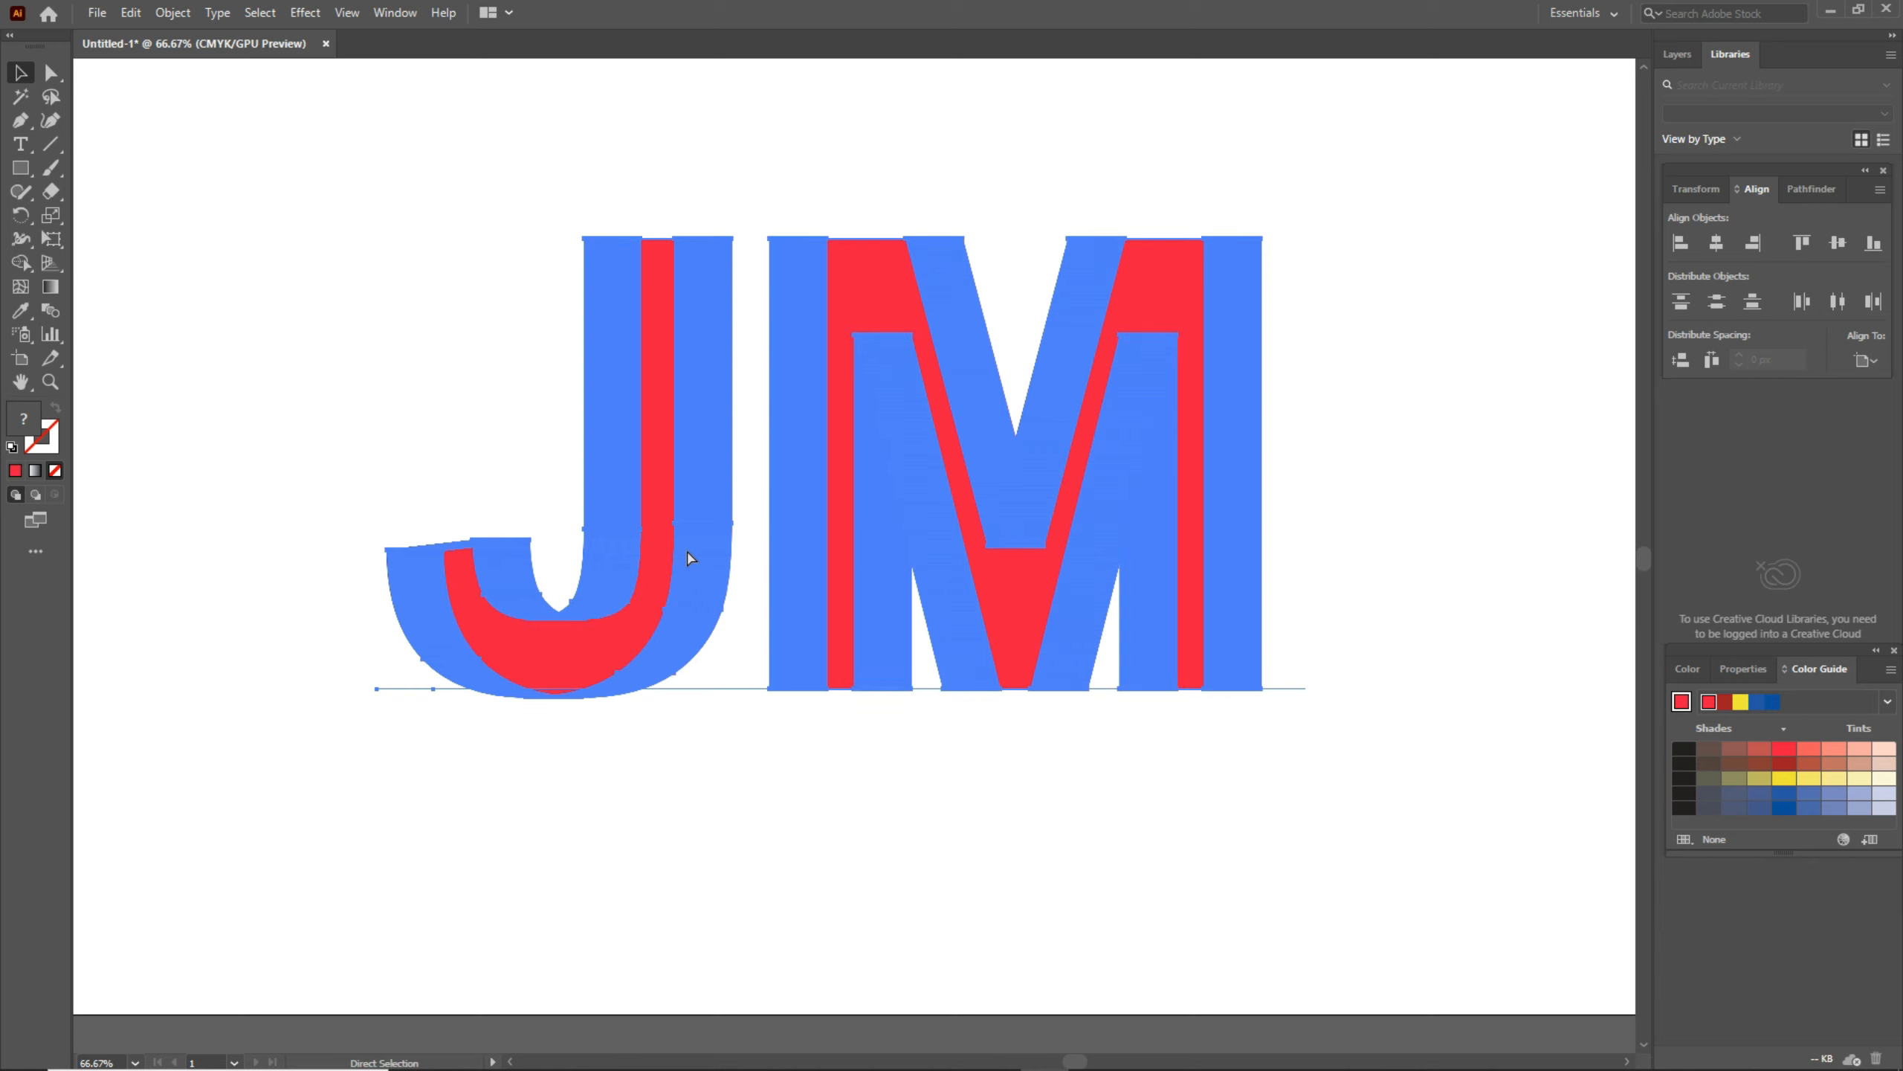
Undo the expansion and the latest moves, and shift the grouped JM lettering to the left.
{"action": "key", "text": "ctrl+z"}
{"action": "key", "text": "ctrl+z"}
{"action": "key", "text": "ctrl+z"}
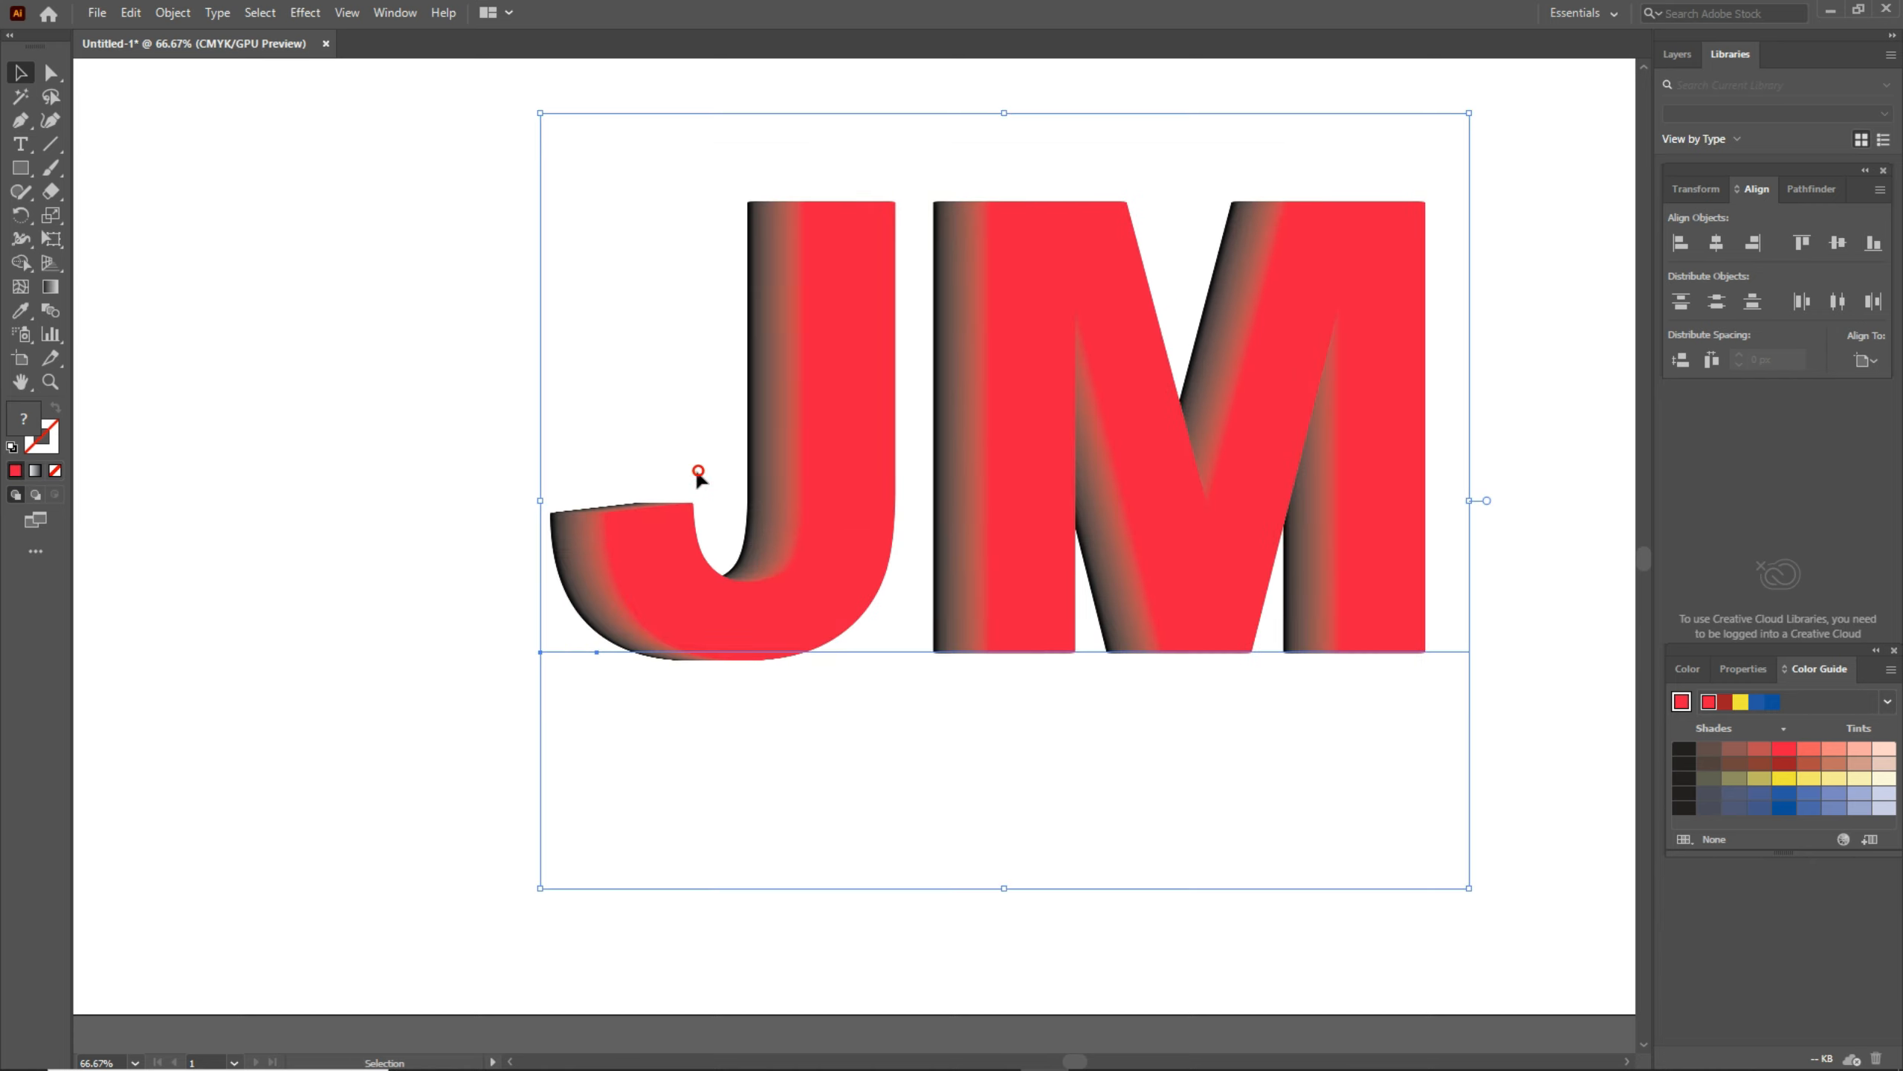
{"action": "left_click_drag", "start_coordinate": [697, 474], "coordinate": [563, 474]}
{"action": "left_click", "coordinate": [403, 718]}
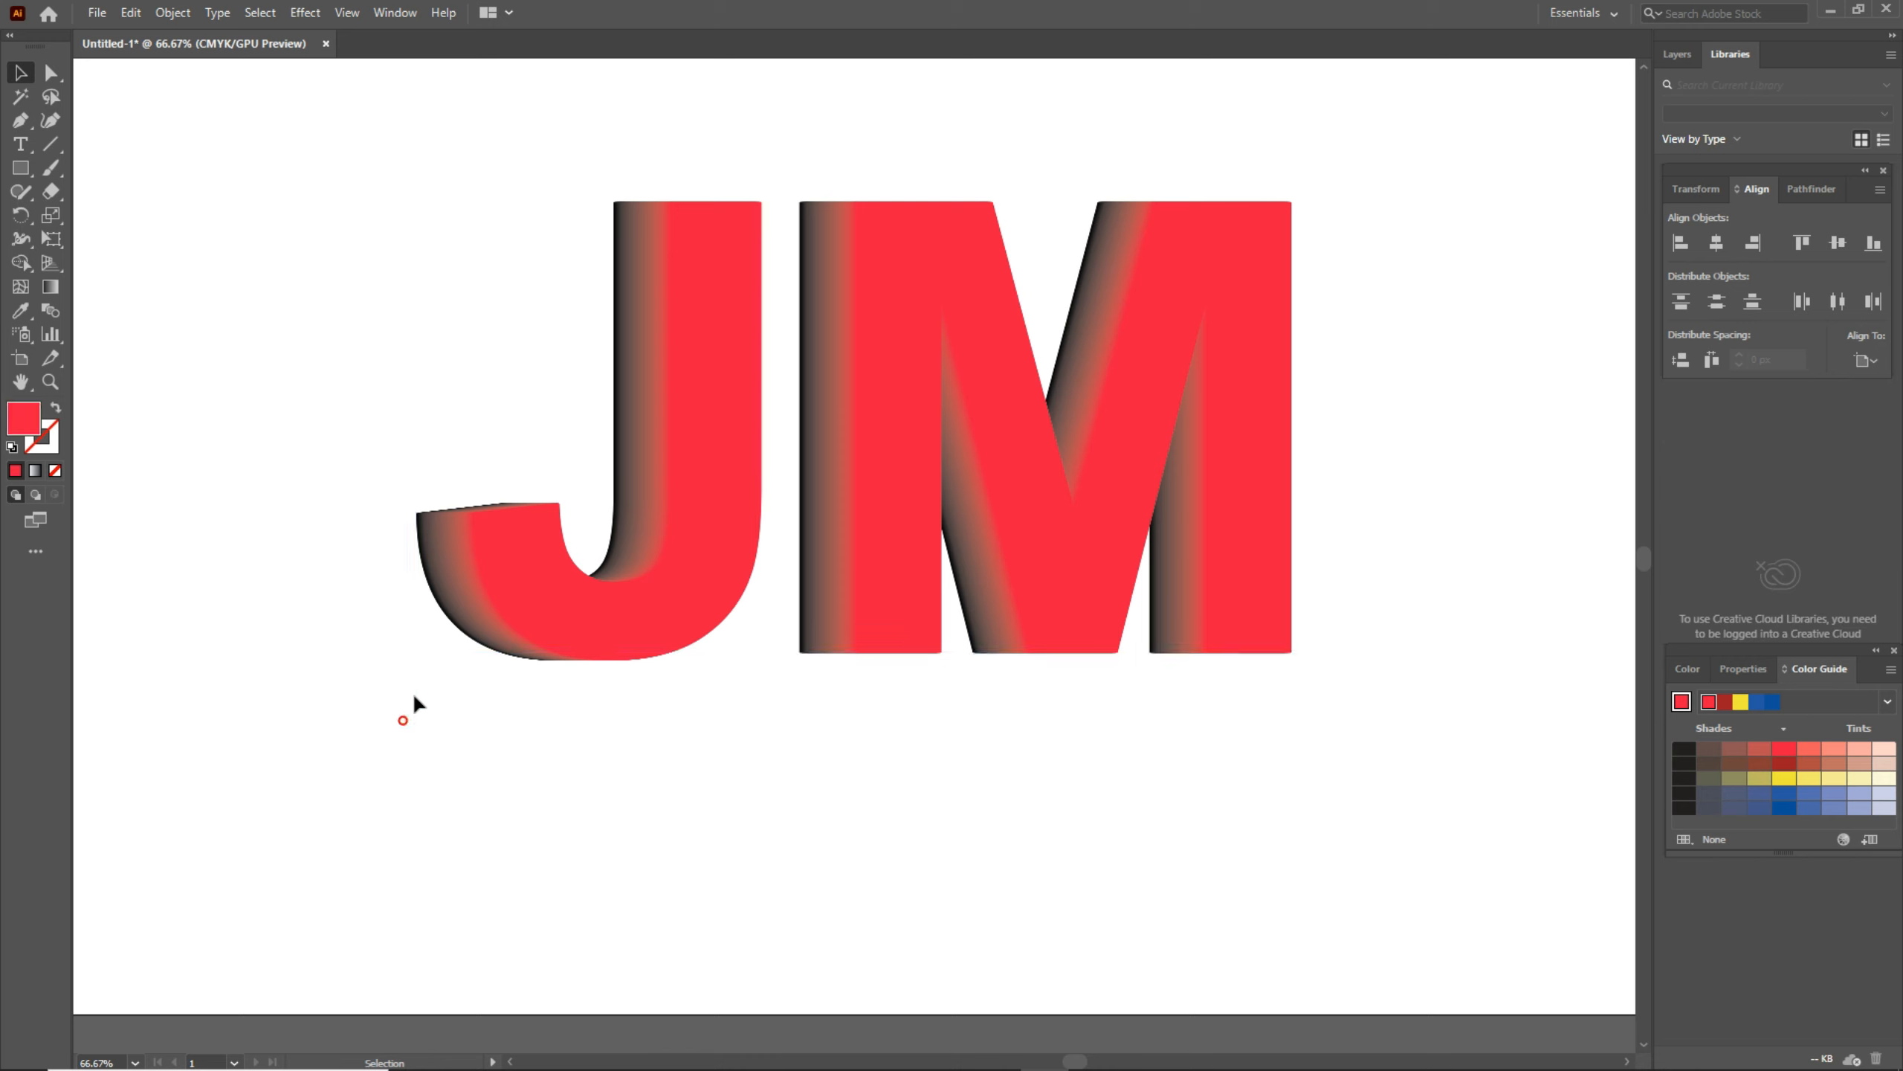
Try ungrouping the JM lettering and recolouring it blue from the colour guide.
{"action": "left_click", "coordinate": [607, 616]}
{"action": "right_click", "coordinate": [610, 609]}
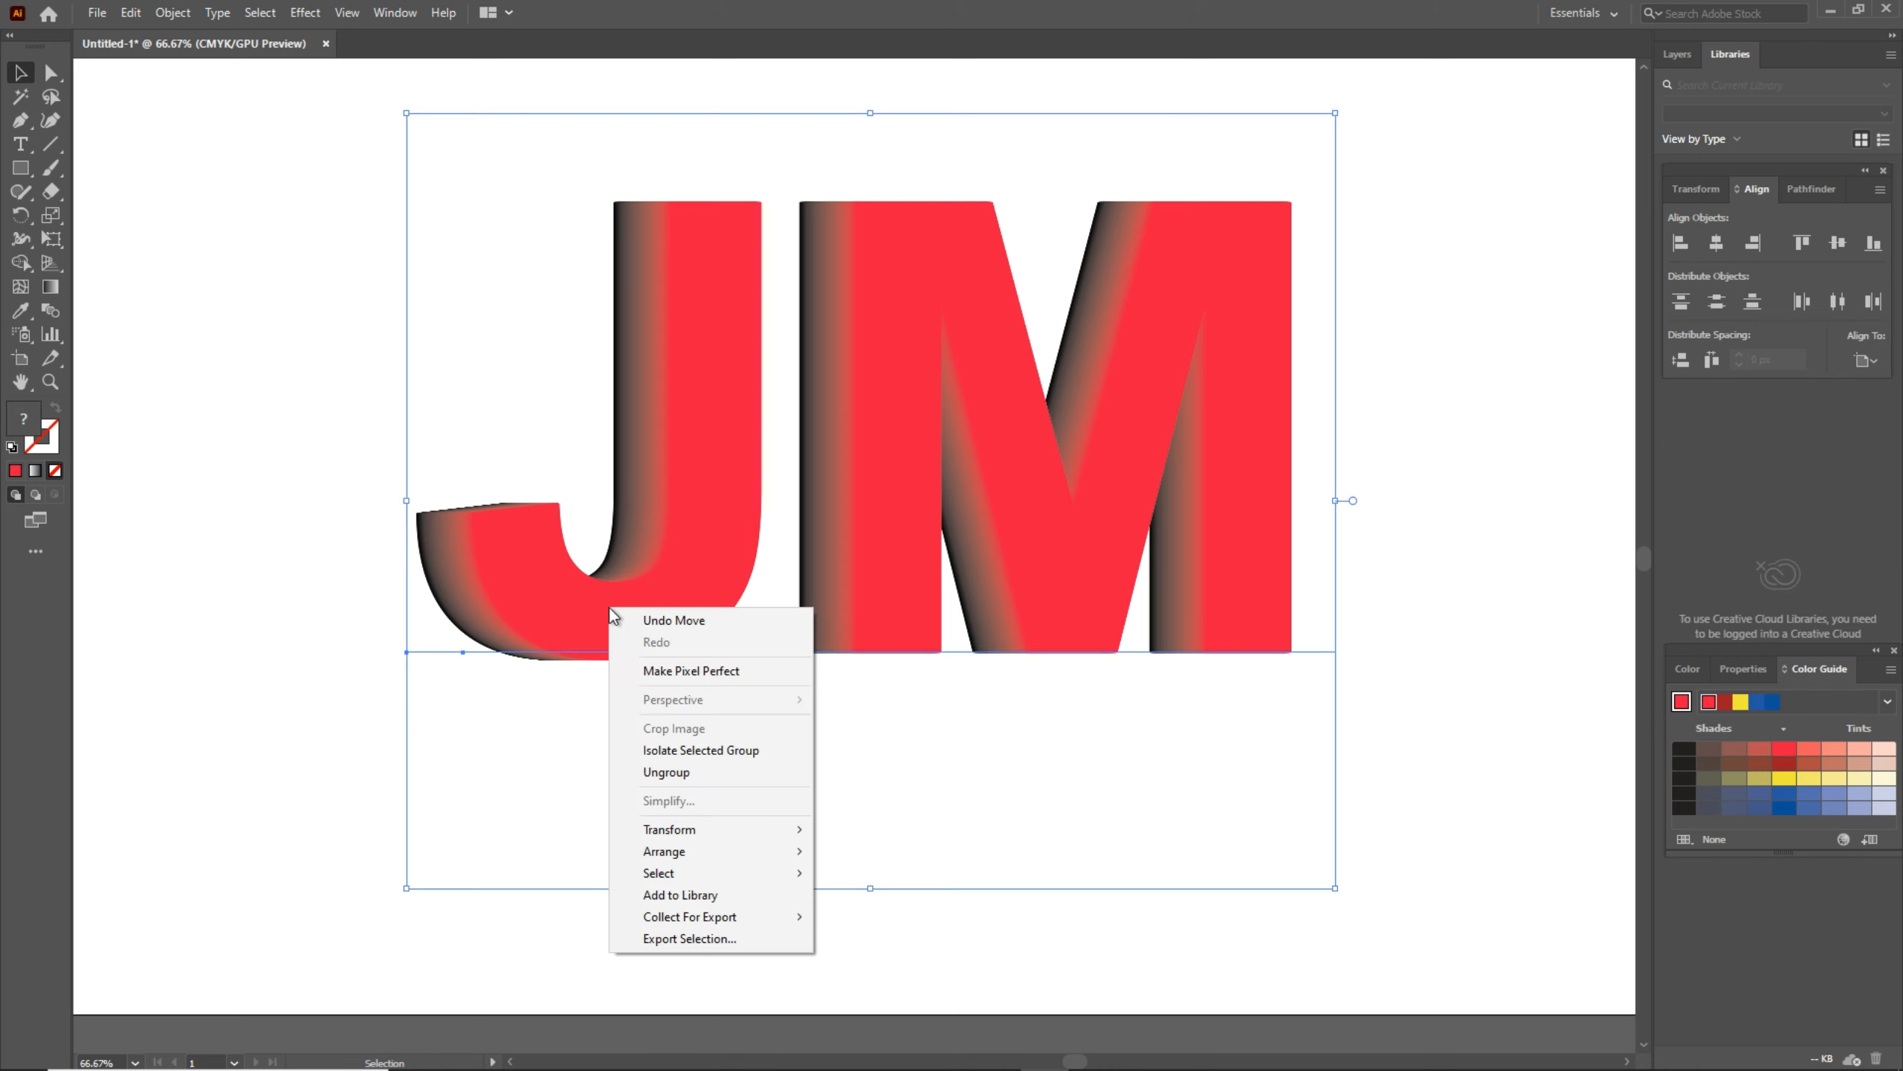
{"action": "left_click", "coordinate": [706, 772]}
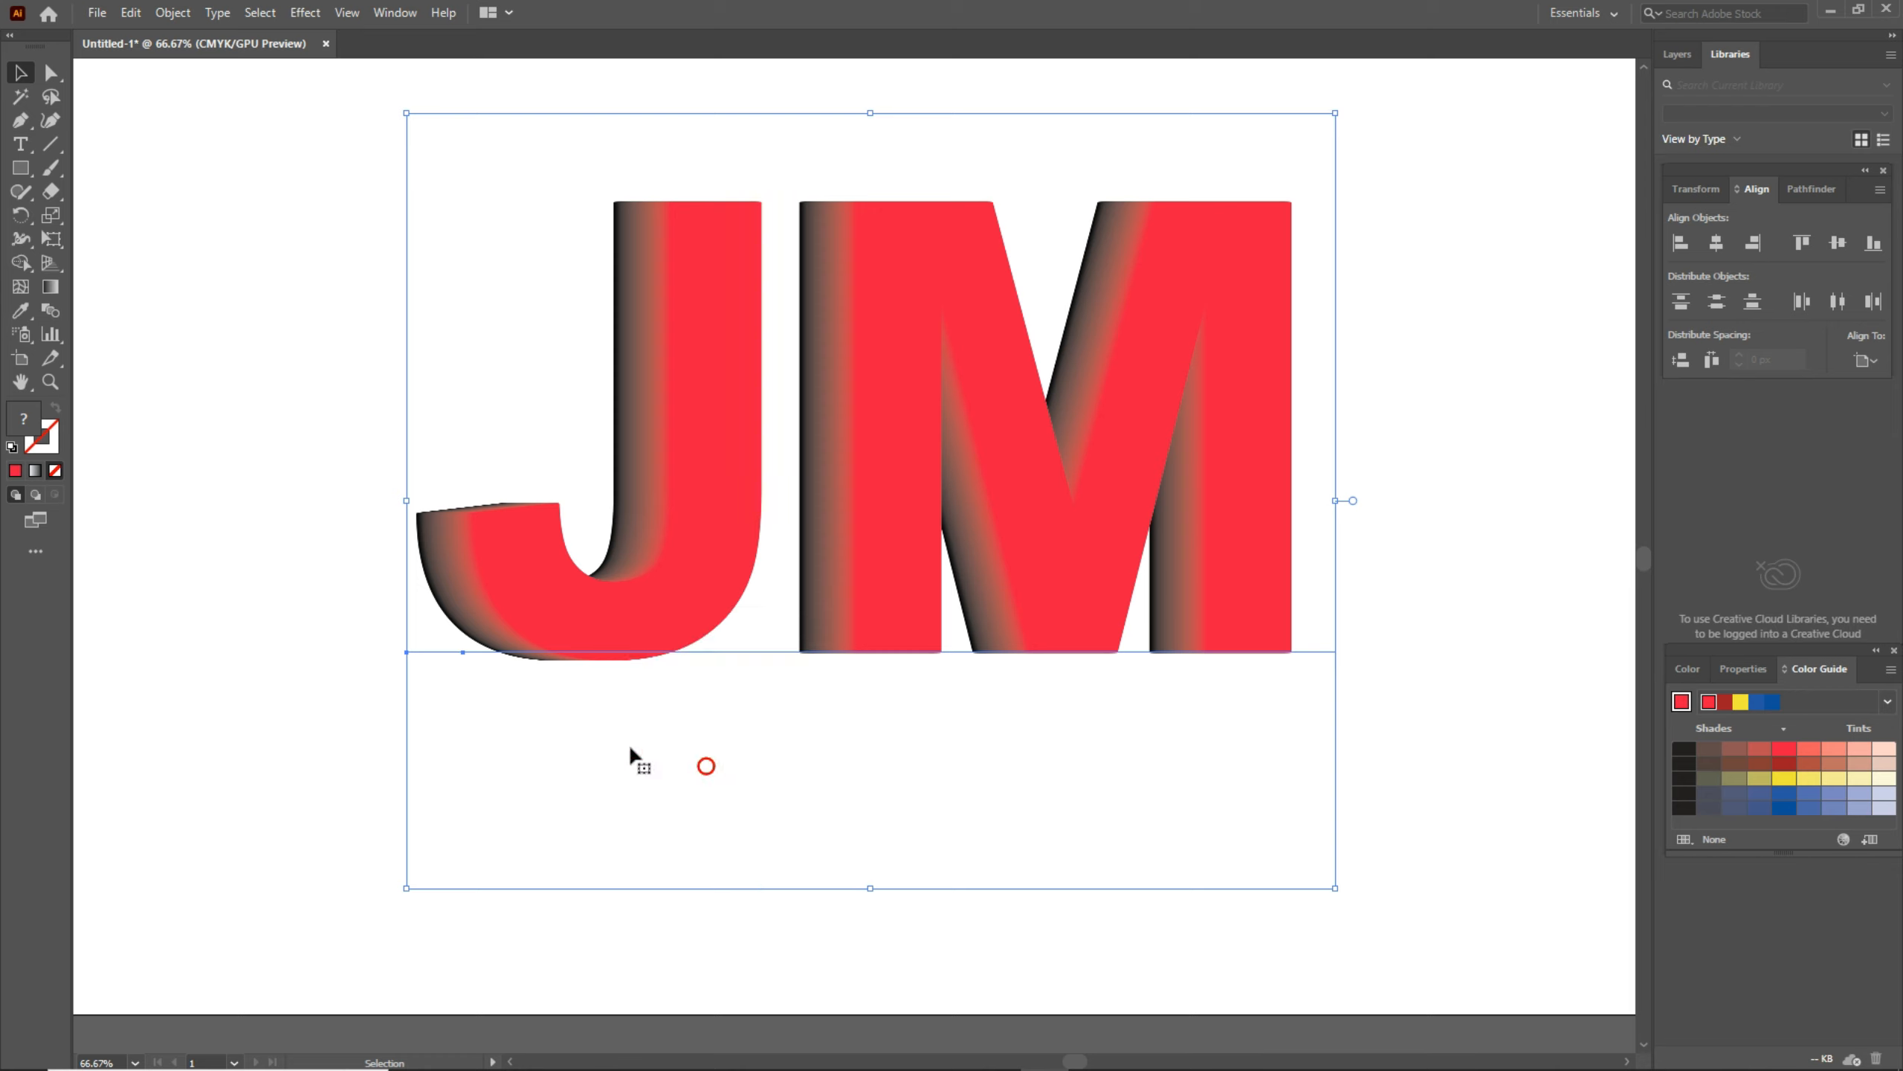
{"action": "left_click", "coordinate": [218, 463]}
{"action": "left_click", "coordinate": [1787, 796]}
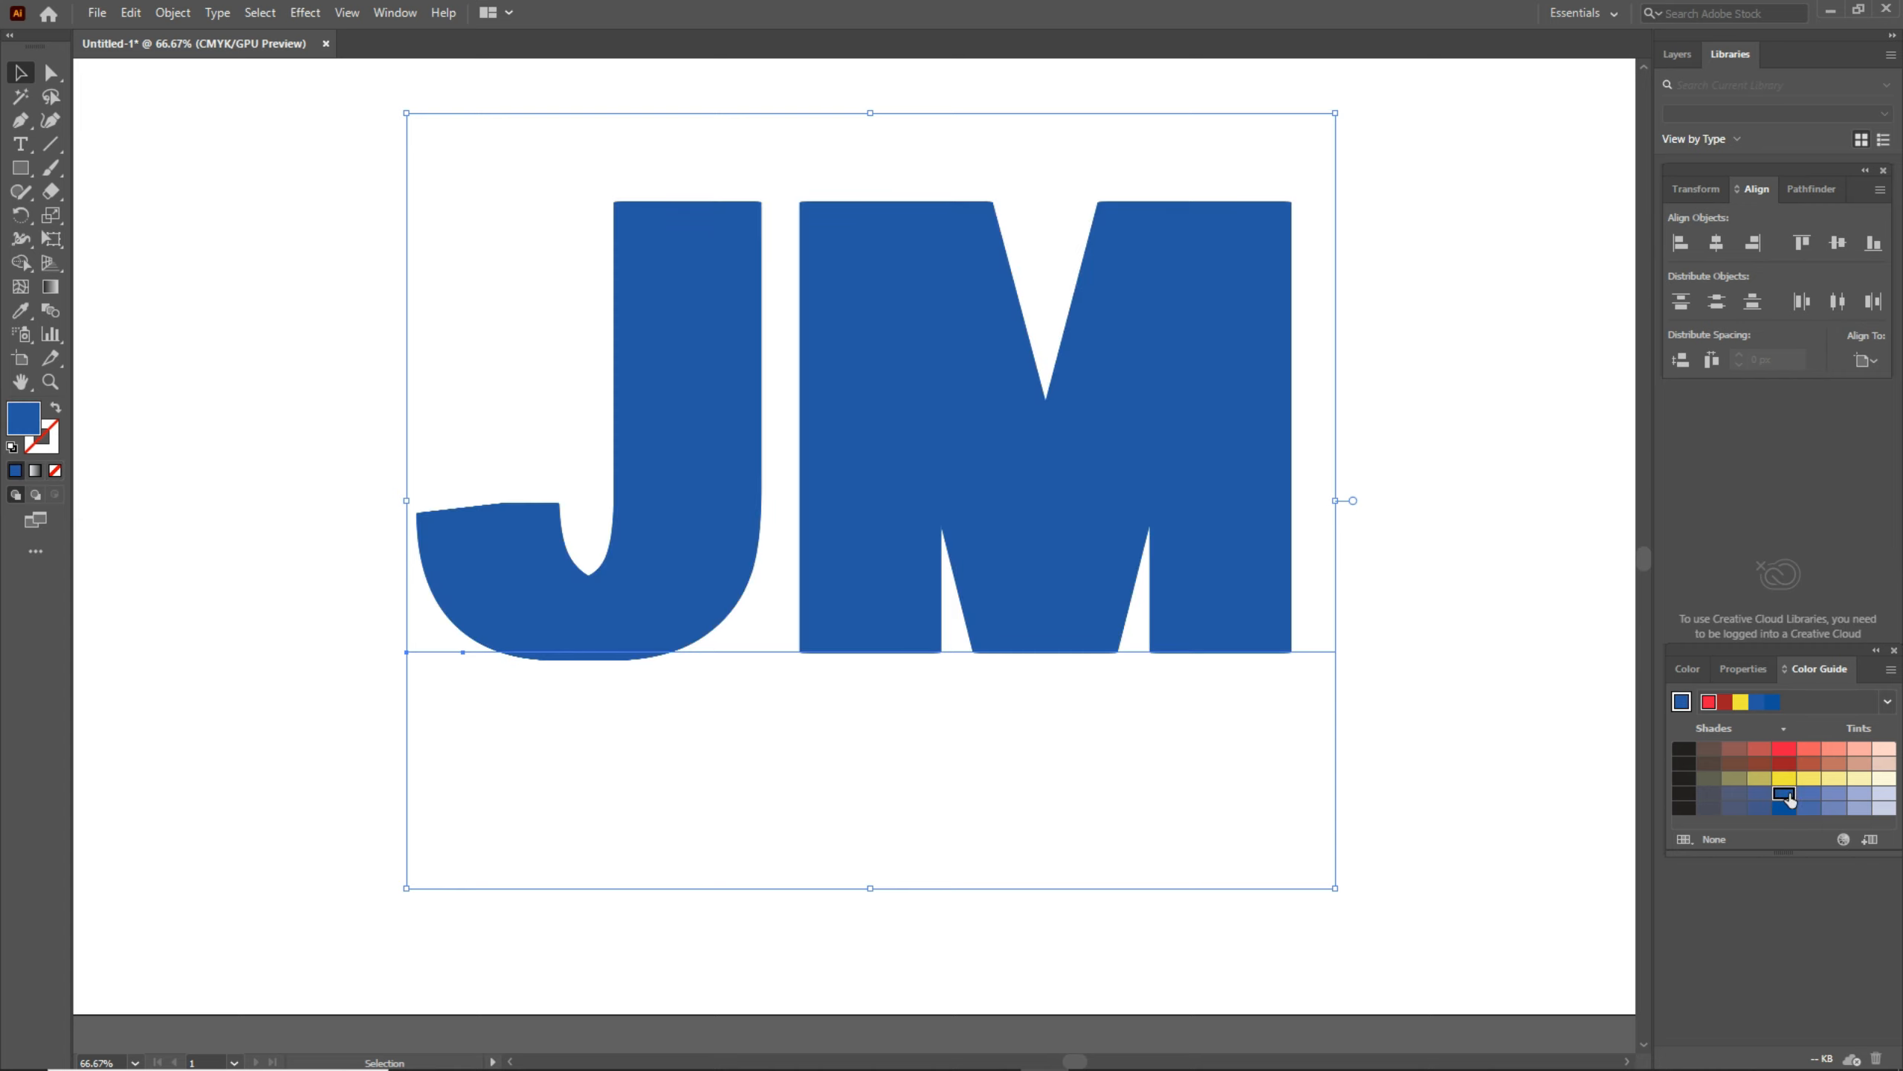
Undo the blue recolouring and the ungrouping of the JM lettering.
{"action": "key", "text": "ctrl+z"}
{"action": "left_click", "coordinate": [349, 459]}
{"action": "left_click", "coordinate": [725, 569]}
{"action": "right_click", "coordinate": [456, 537]}
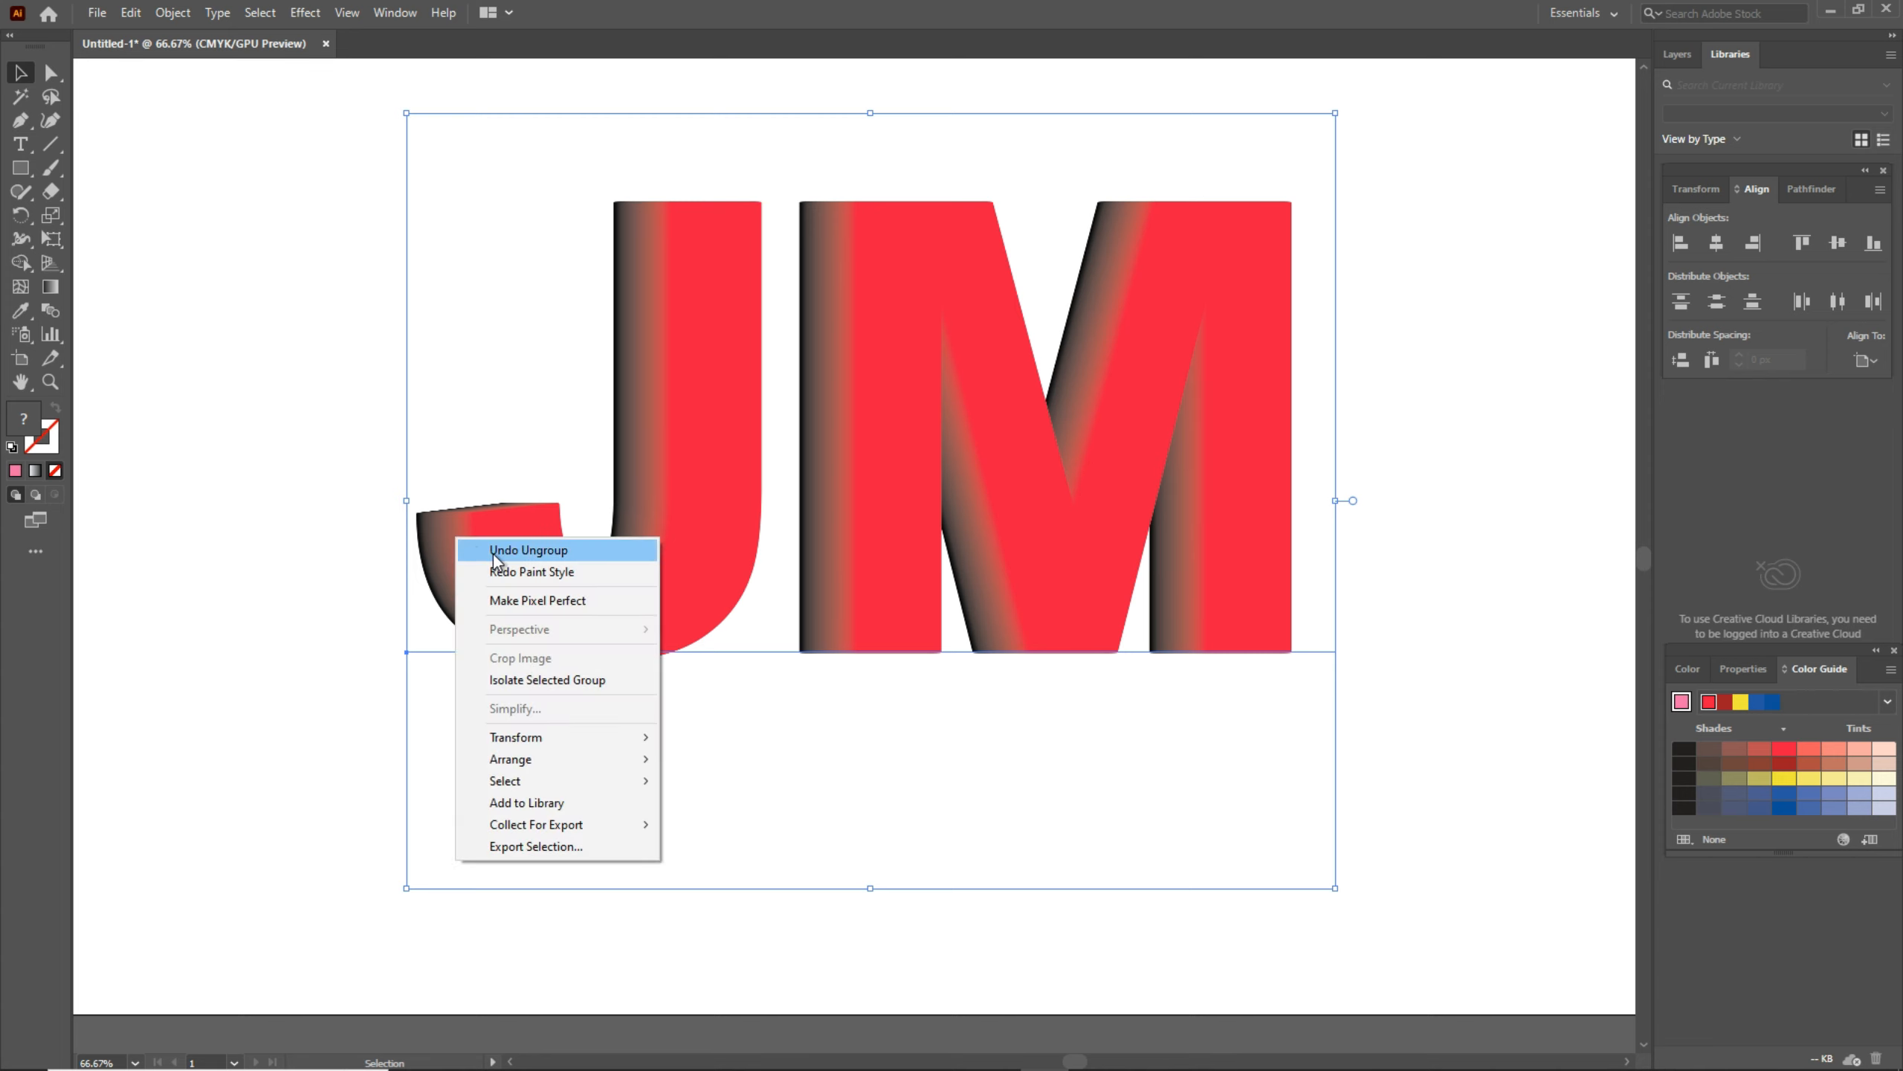
{"action": "left_click", "coordinate": [494, 551]}
Move the grouped JM lettering slightly up and to the left.
{"action": "left_click", "coordinate": [280, 522]}
{"action": "left_click_drag", "start_coordinate": [741, 518], "coordinate": [663, 502]}
{"action": "left_click", "coordinate": [277, 523]}
Ungroup the blended JM lettering and reselect the blend.
{"action": "left_click", "coordinate": [565, 551]}
{"action": "right_click", "coordinate": [490, 534]}
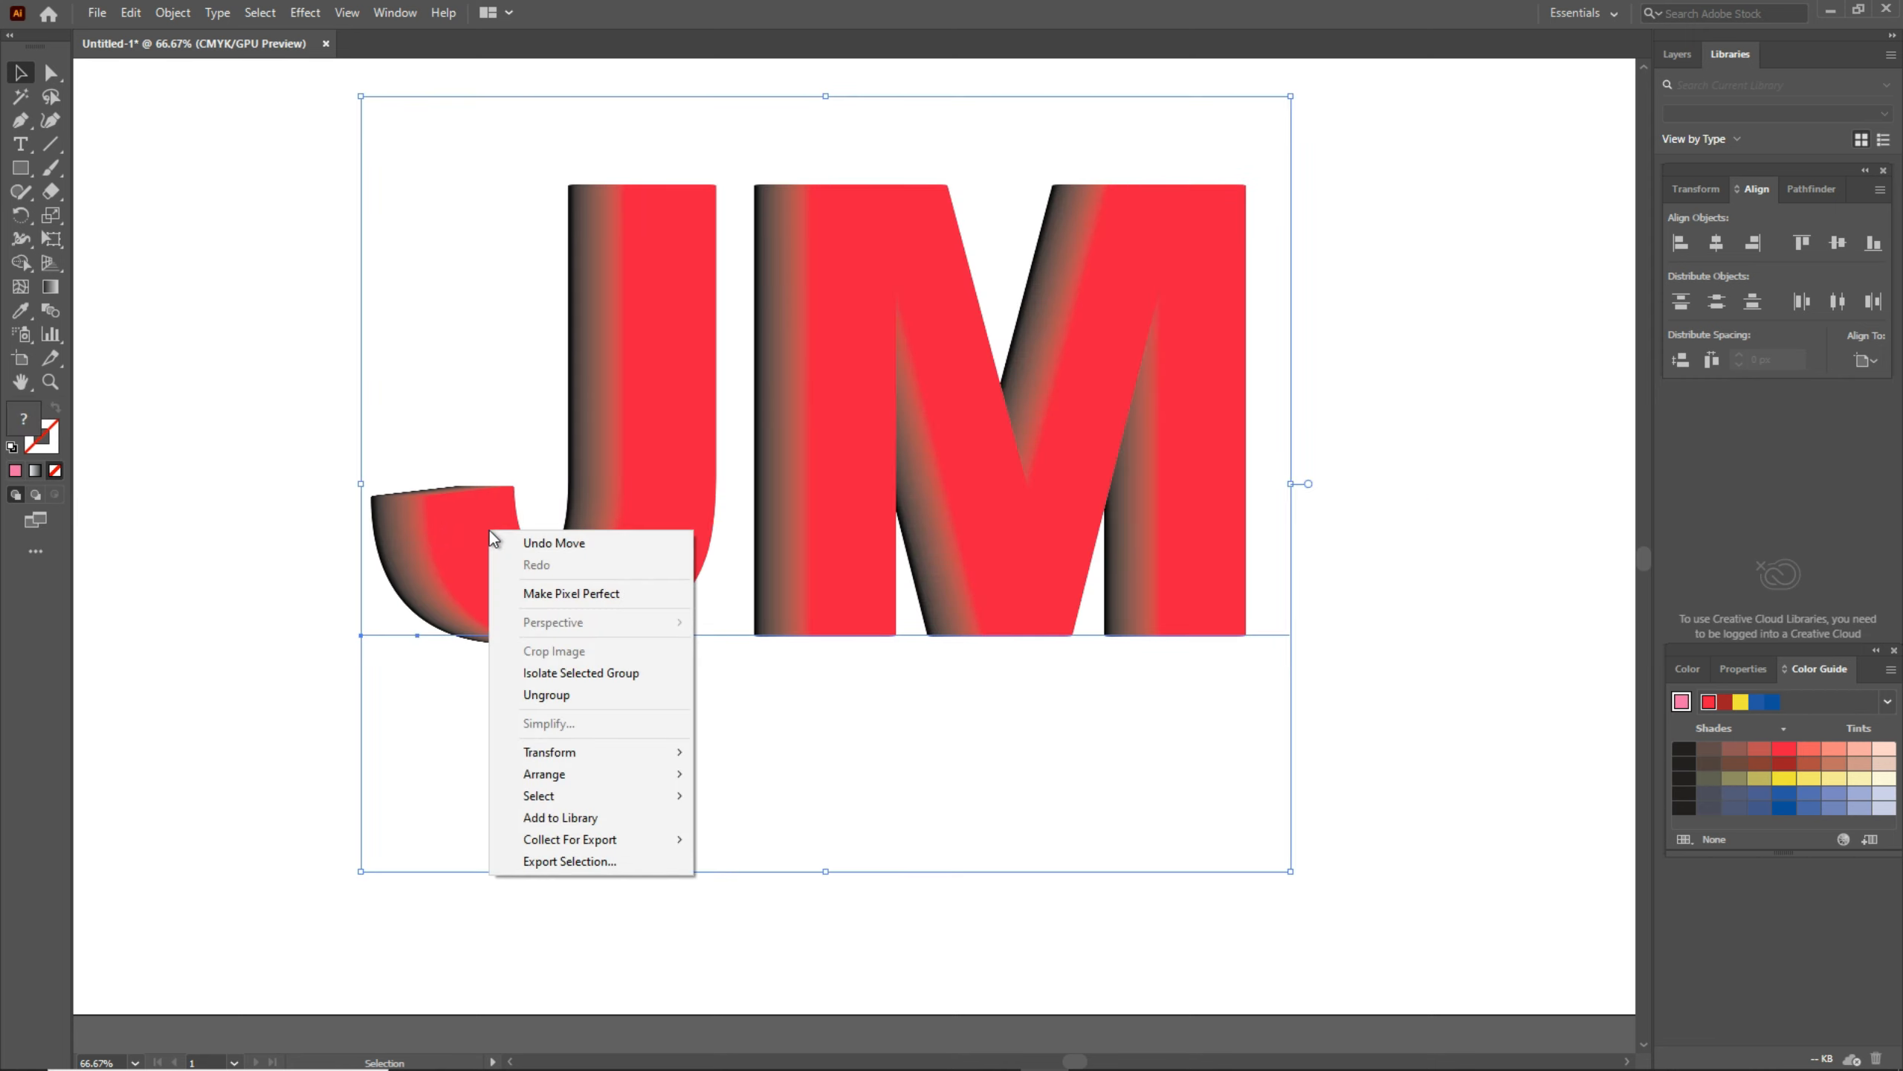
{"action": "left_click", "coordinate": [598, 696]}
{"action": "left_click", "coordinate": [257, 630]}
{"action": "left_click", "coordinate": [687, 577]}
{"action": "left_click", "coordinate": [173, 12]}
{"action": "mouse_move", "coordinate": [232, 156]}
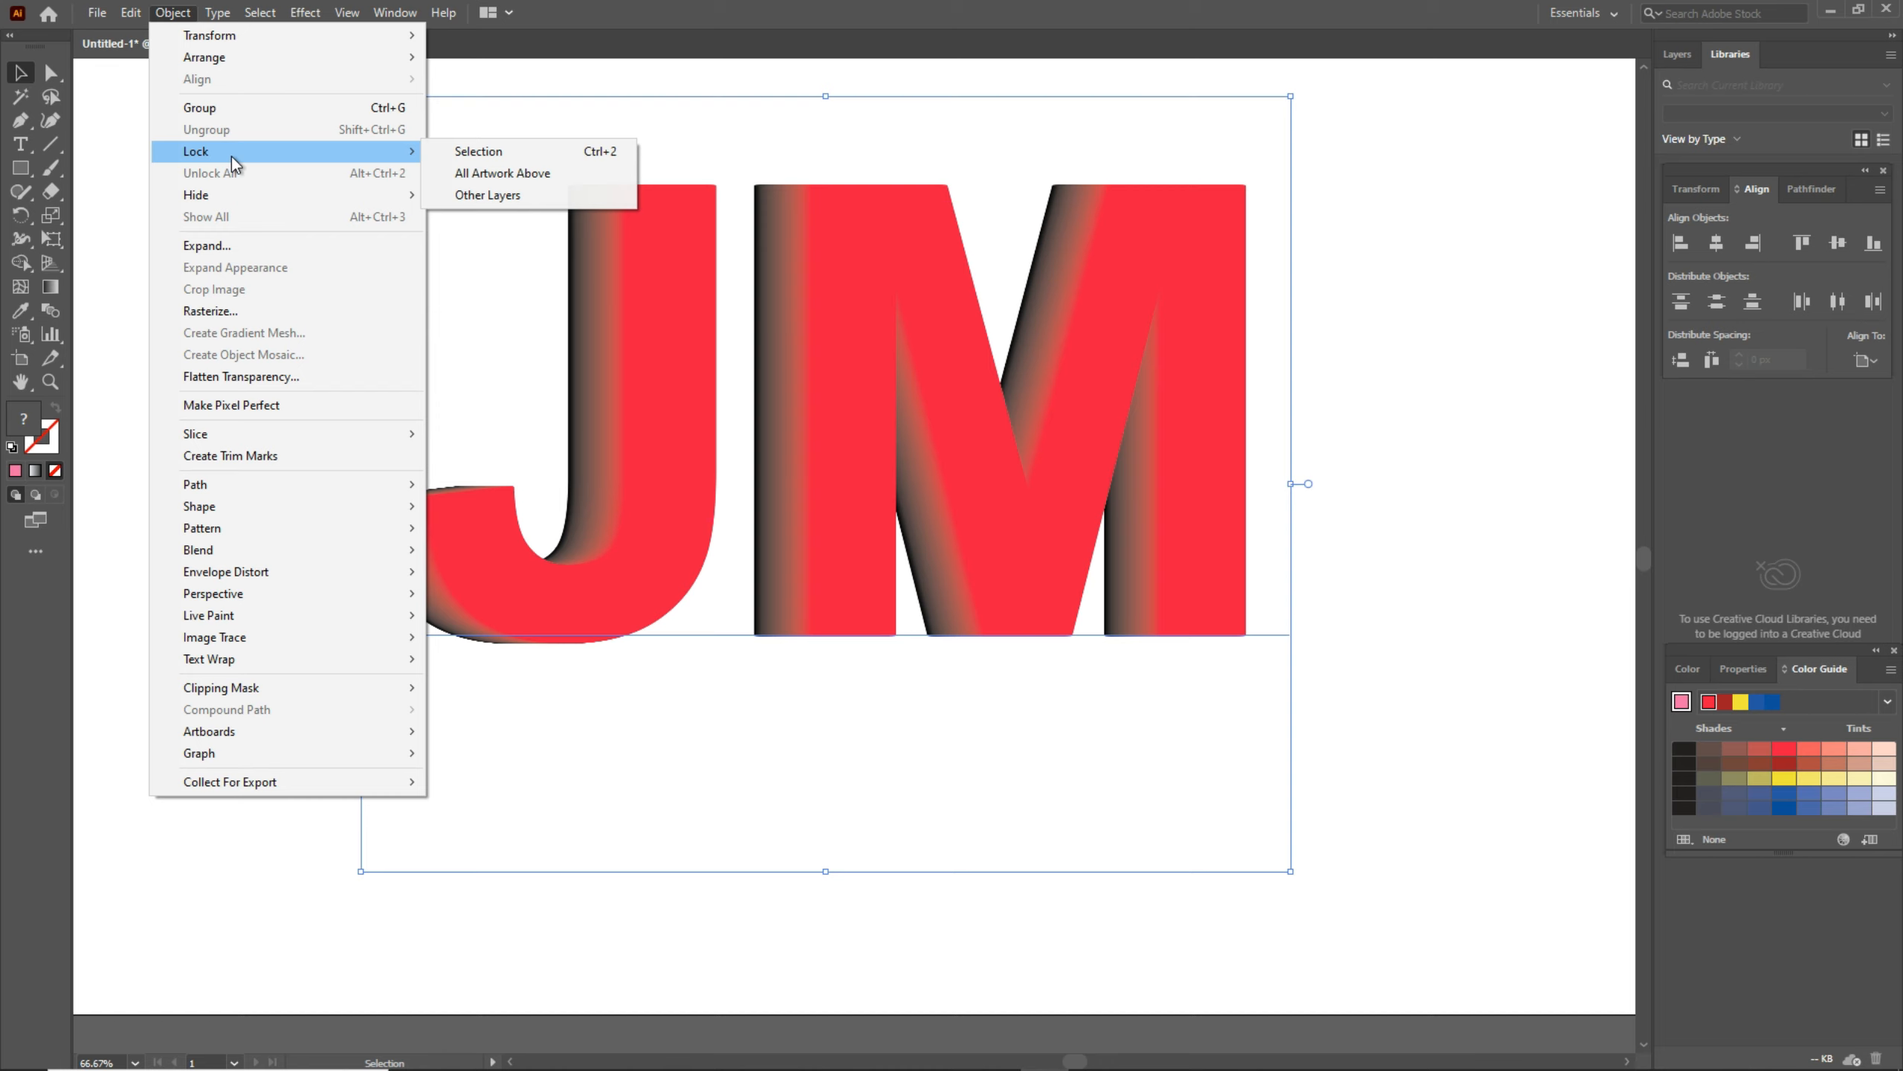
{"action": "left_click", "coordinate": [102, 153]}
Isolate the blend and recolour its front red JM text medium blue, trying several blue shades from the colour guide.
{"action": "double_click", "coordinate": [787, 420]}
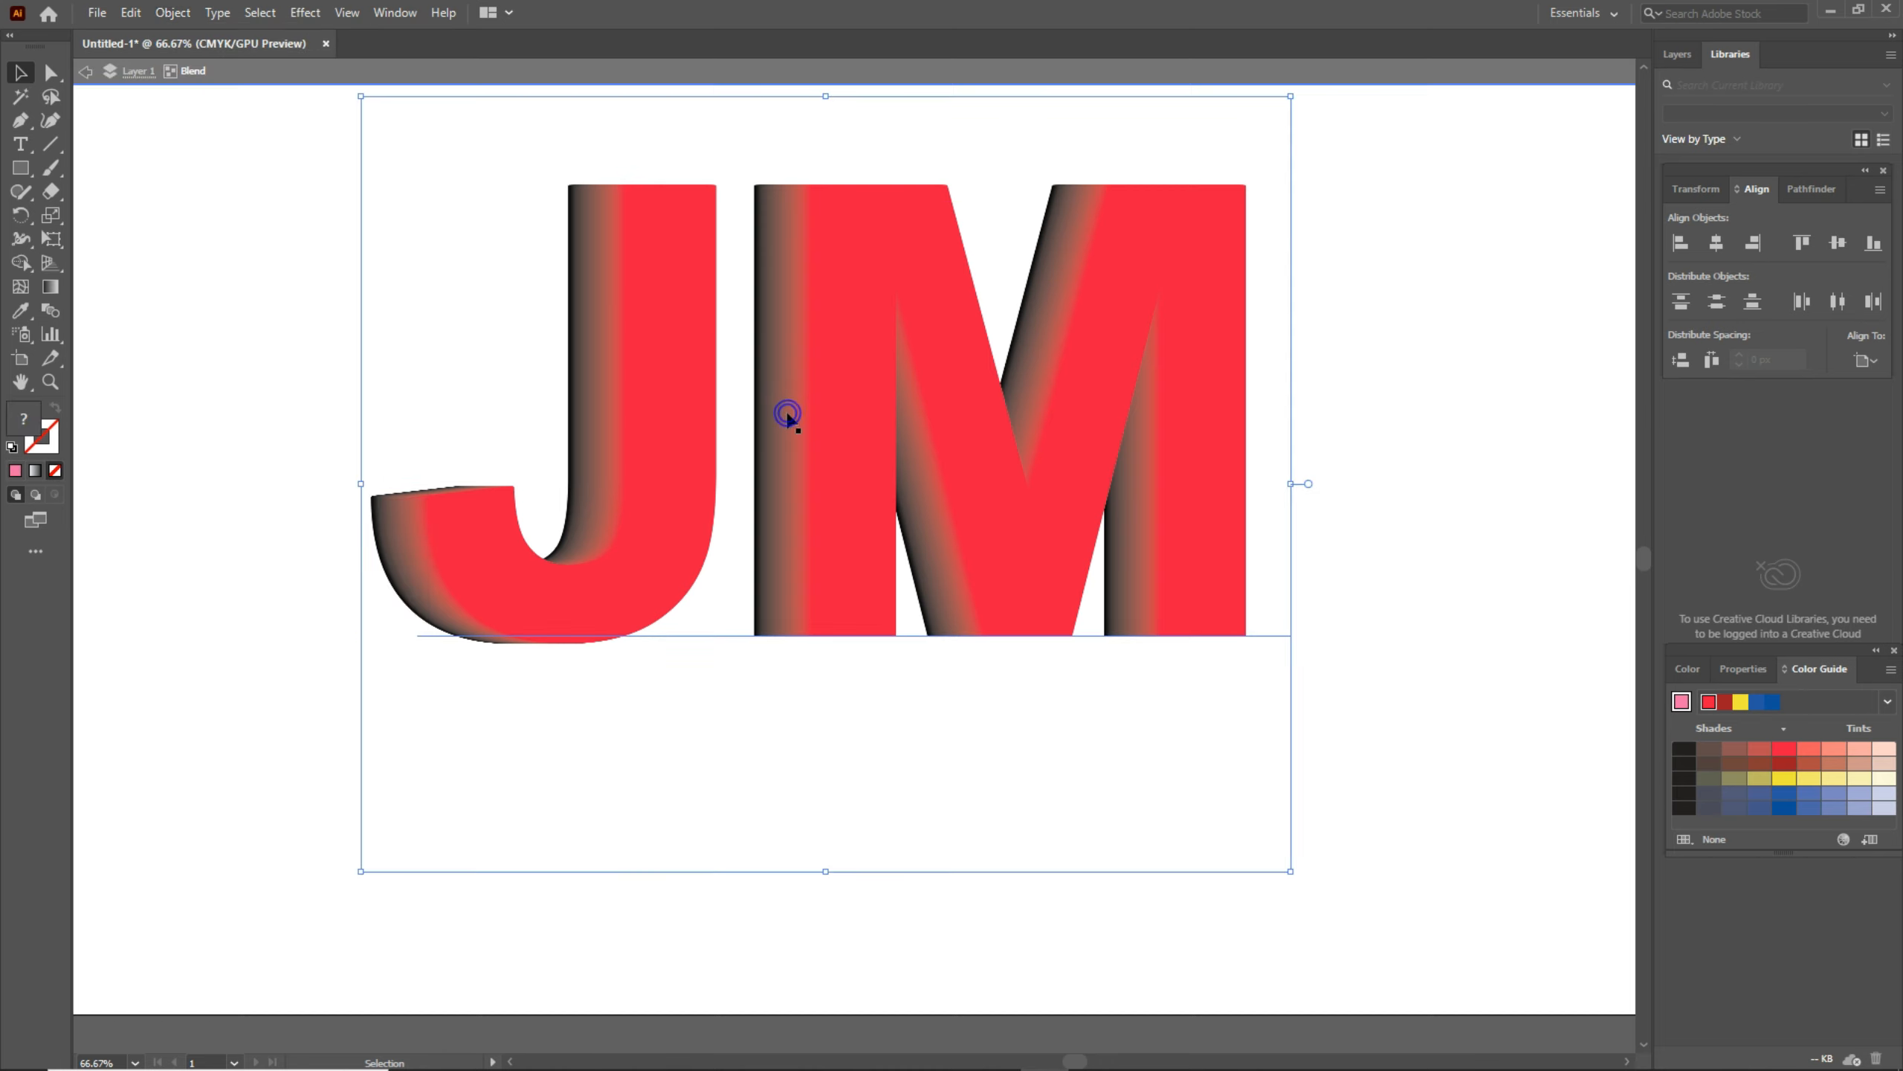
{"action": "left_click", "coordinate": [596, 561]}
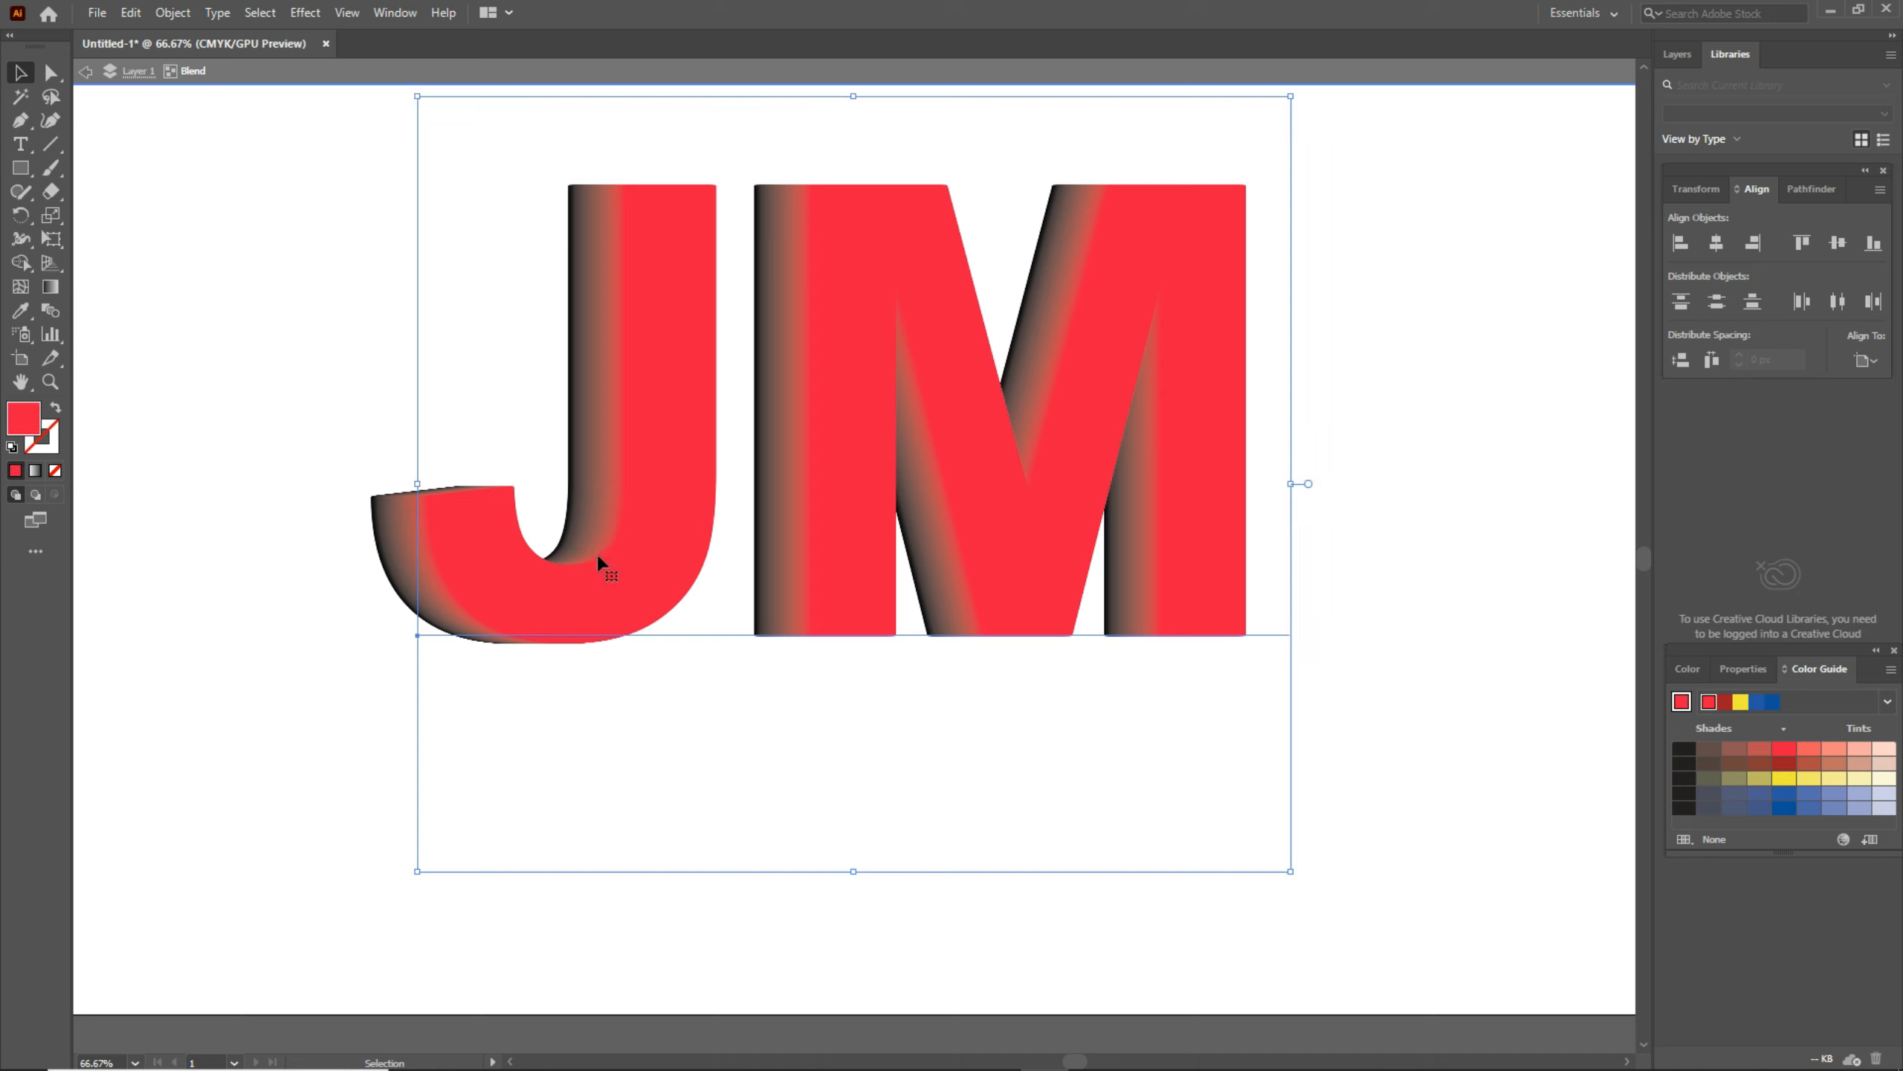
{"action": "left_click", "coordinate": [1788, 808]}
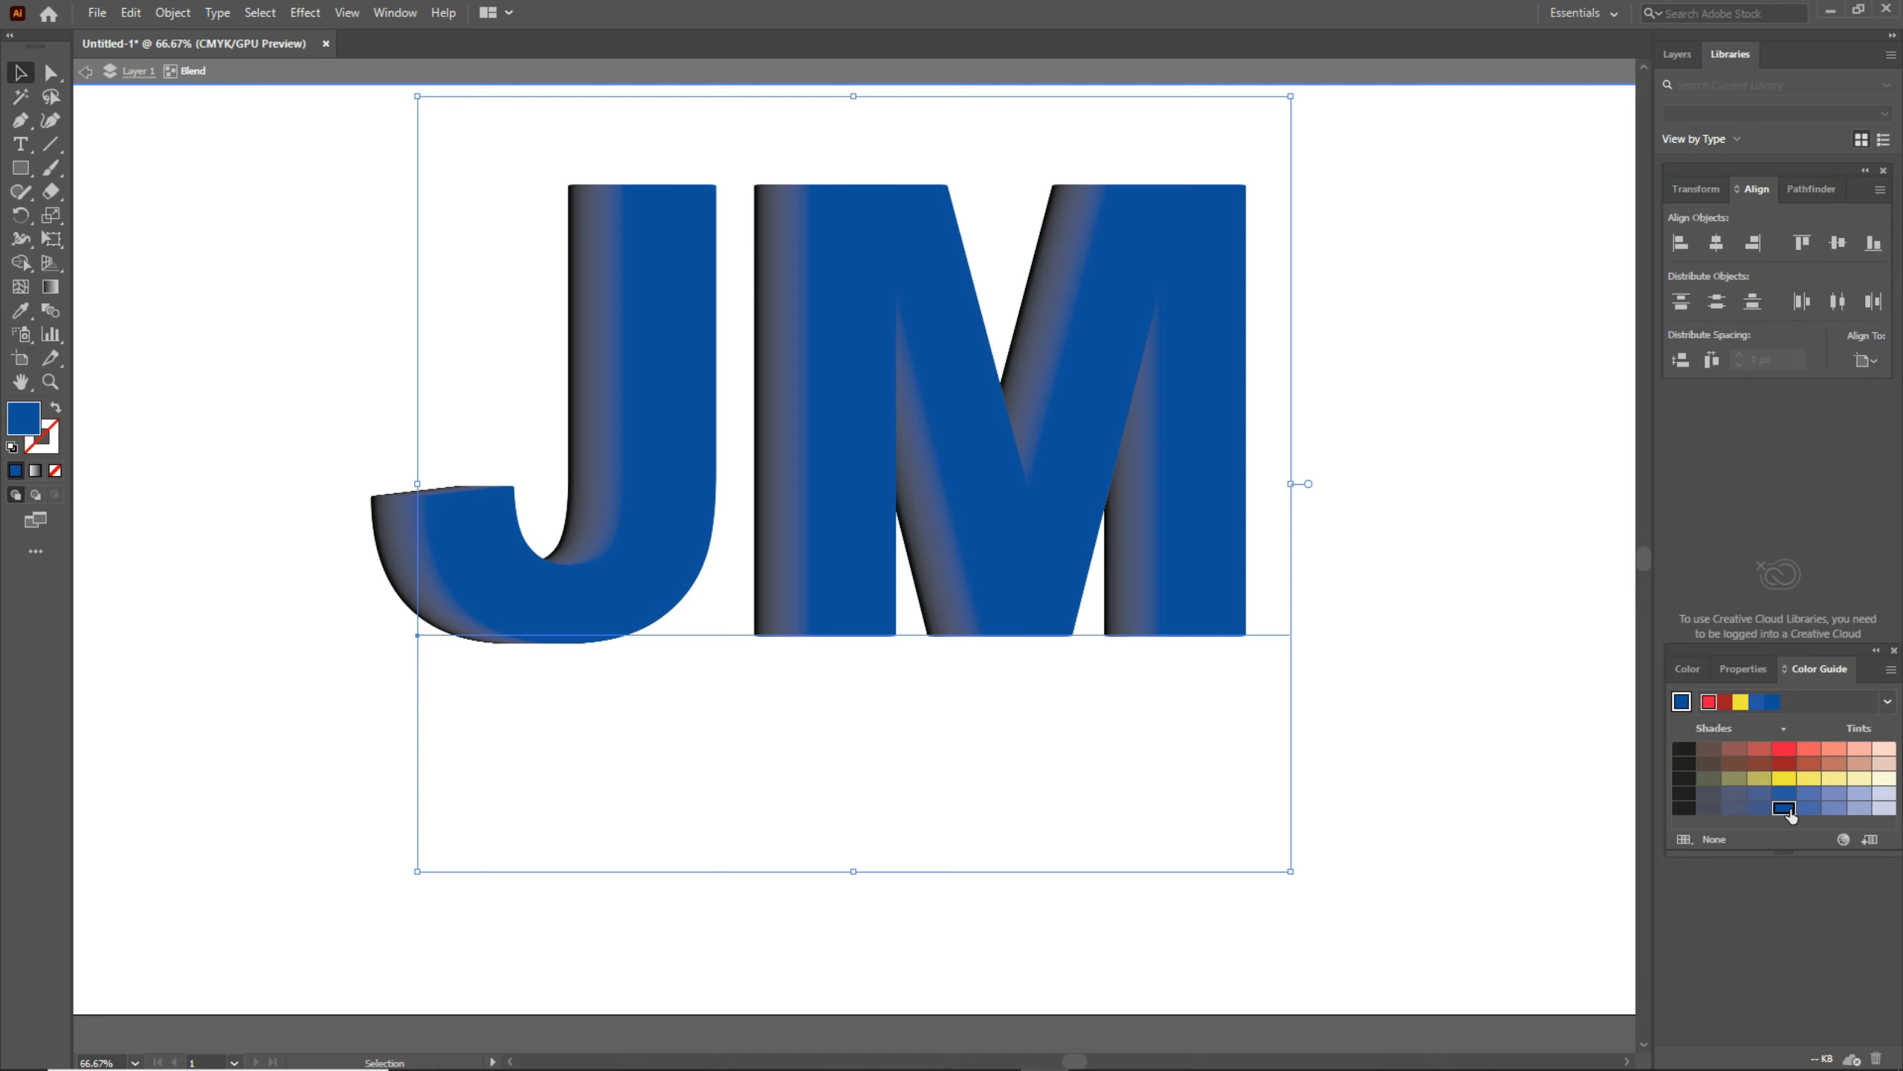
{"action": "left_click", "coordinate": [1863, 808]}
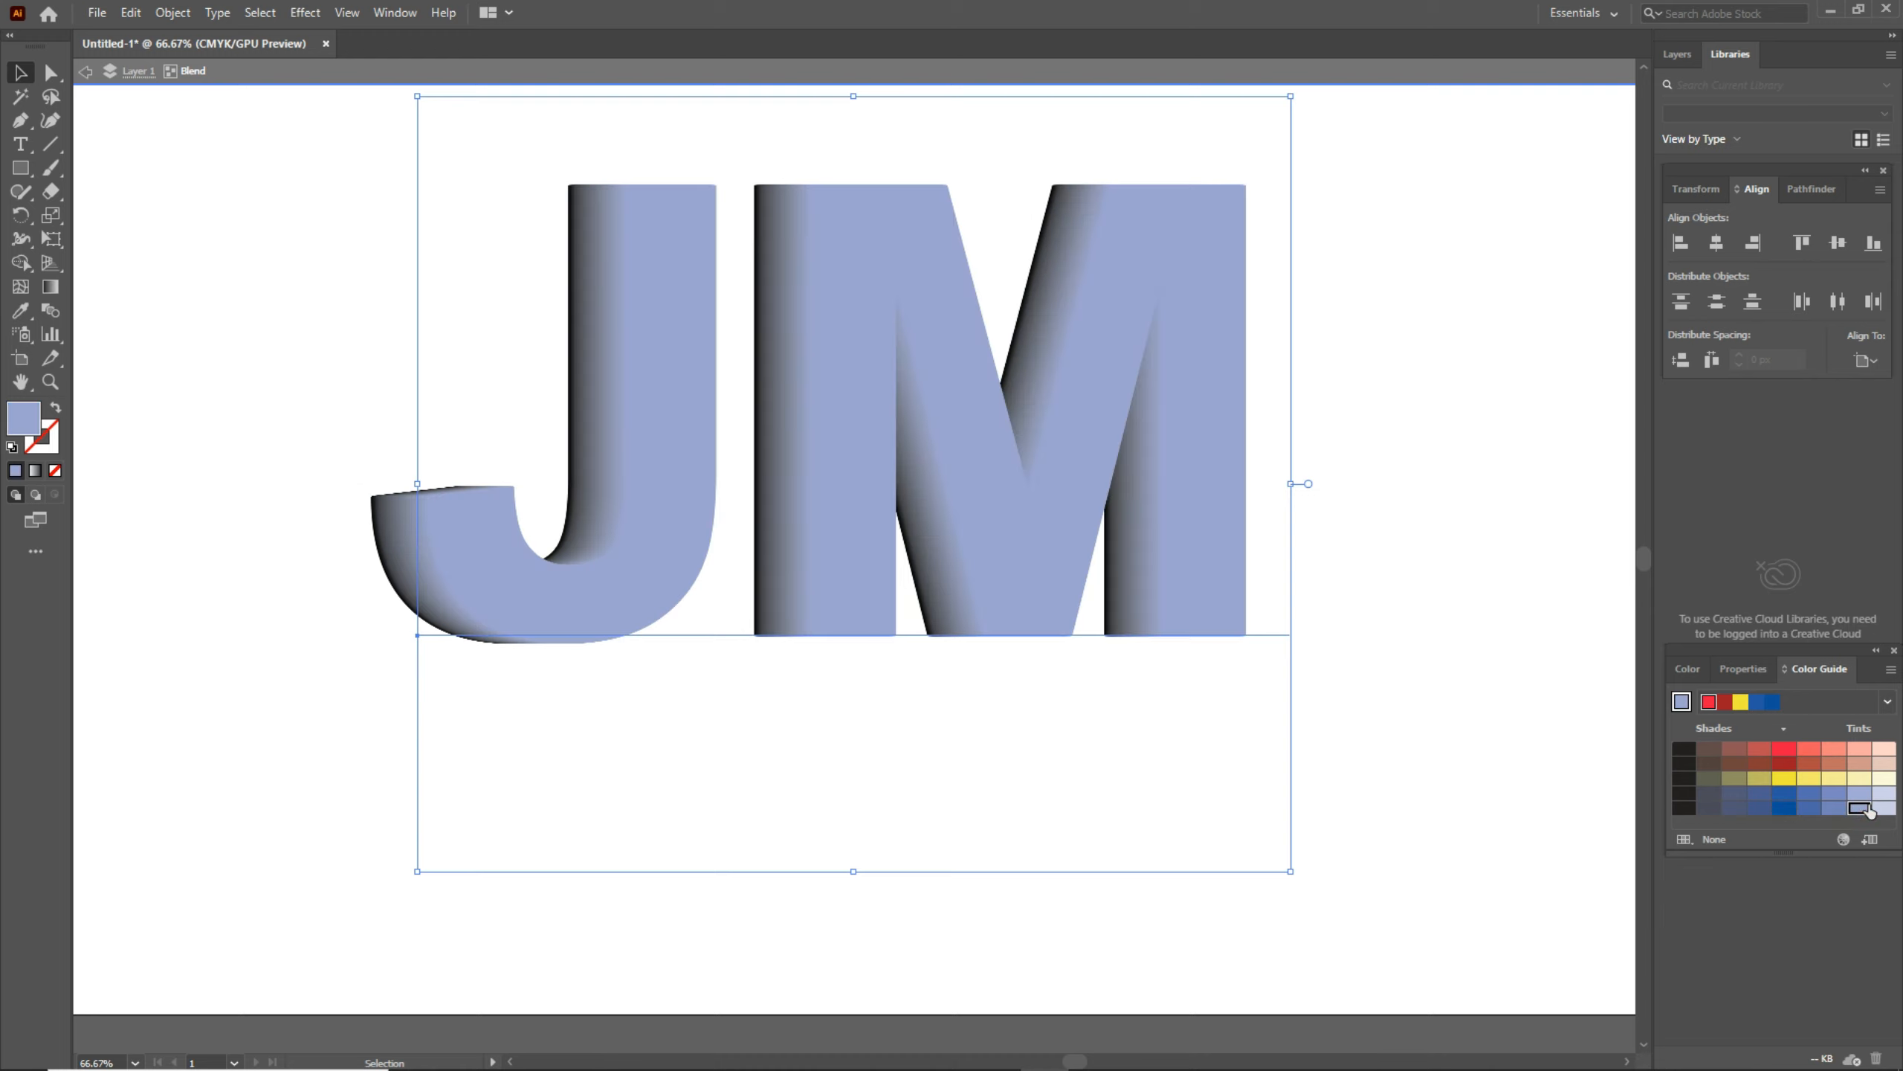
{"action": "left_click", "coordinate": [1834, 809]}
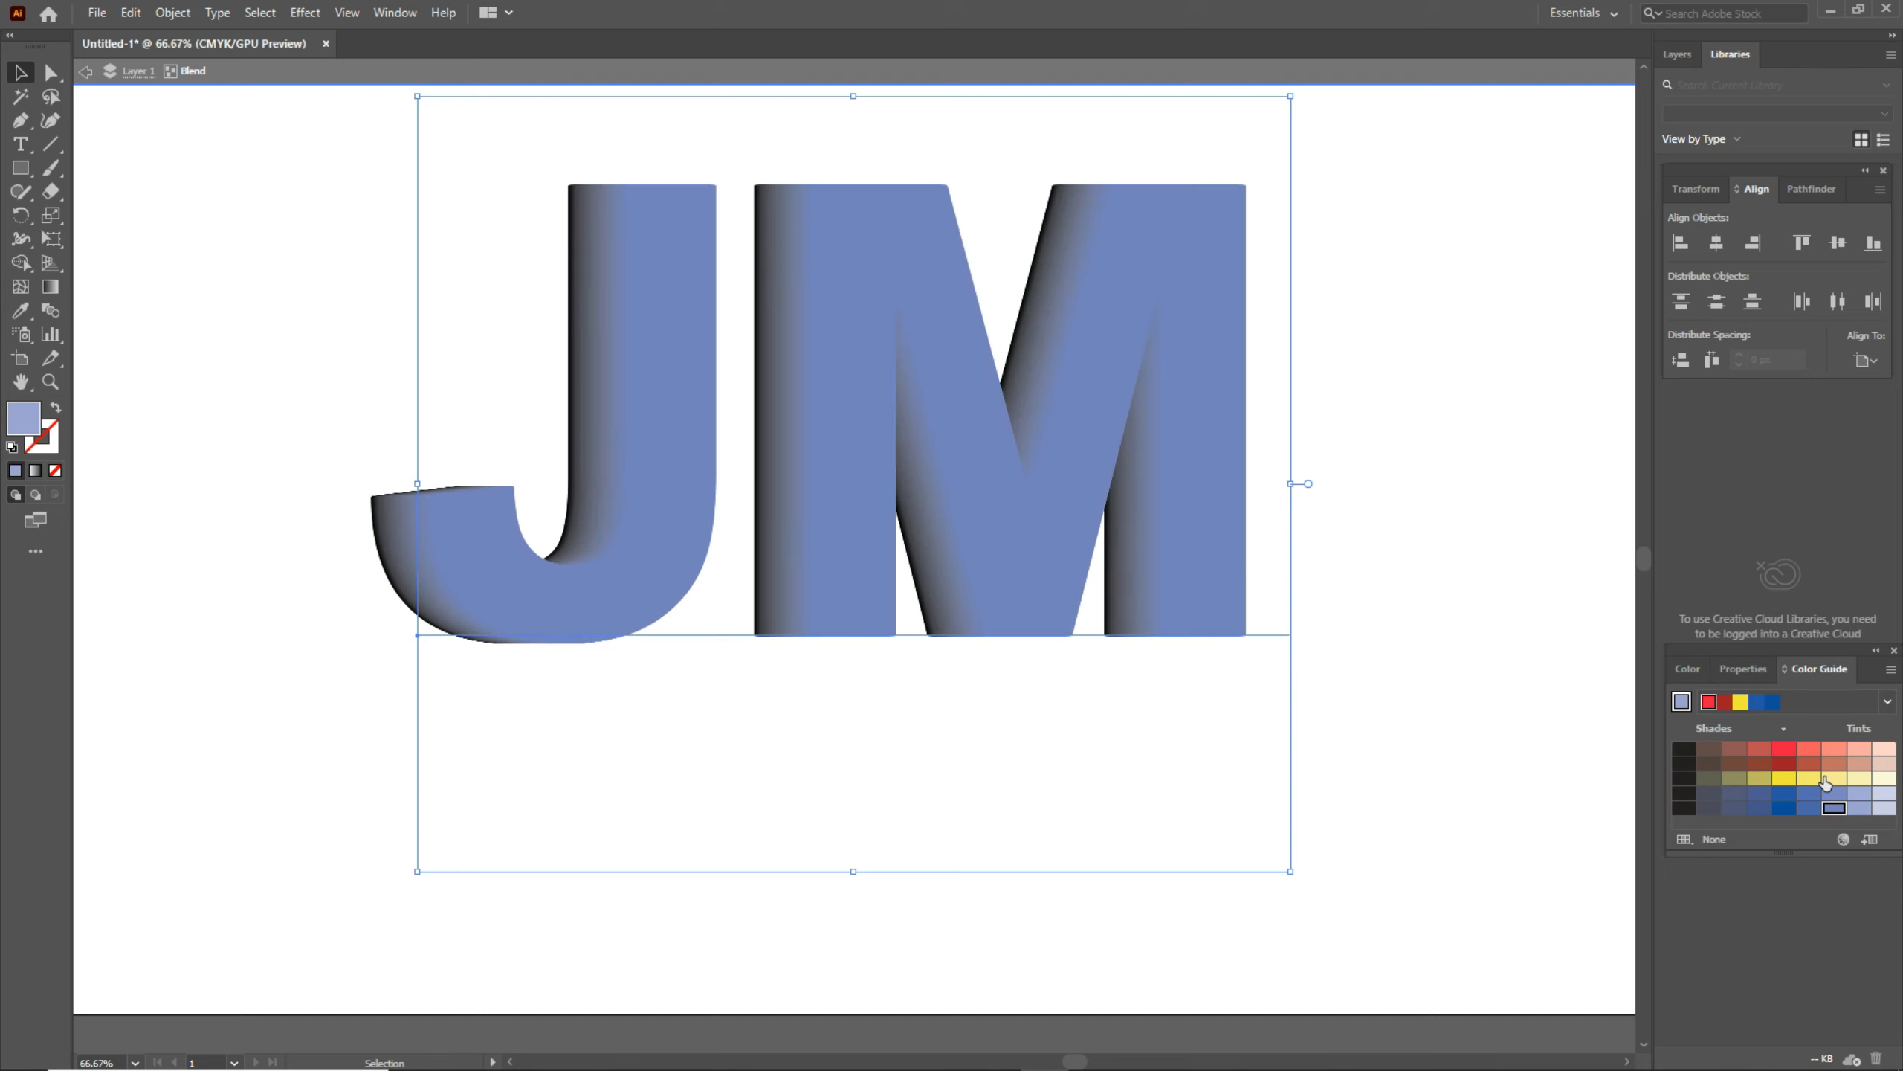
{"action": "left_click", "coordinate": [1788, 809]}
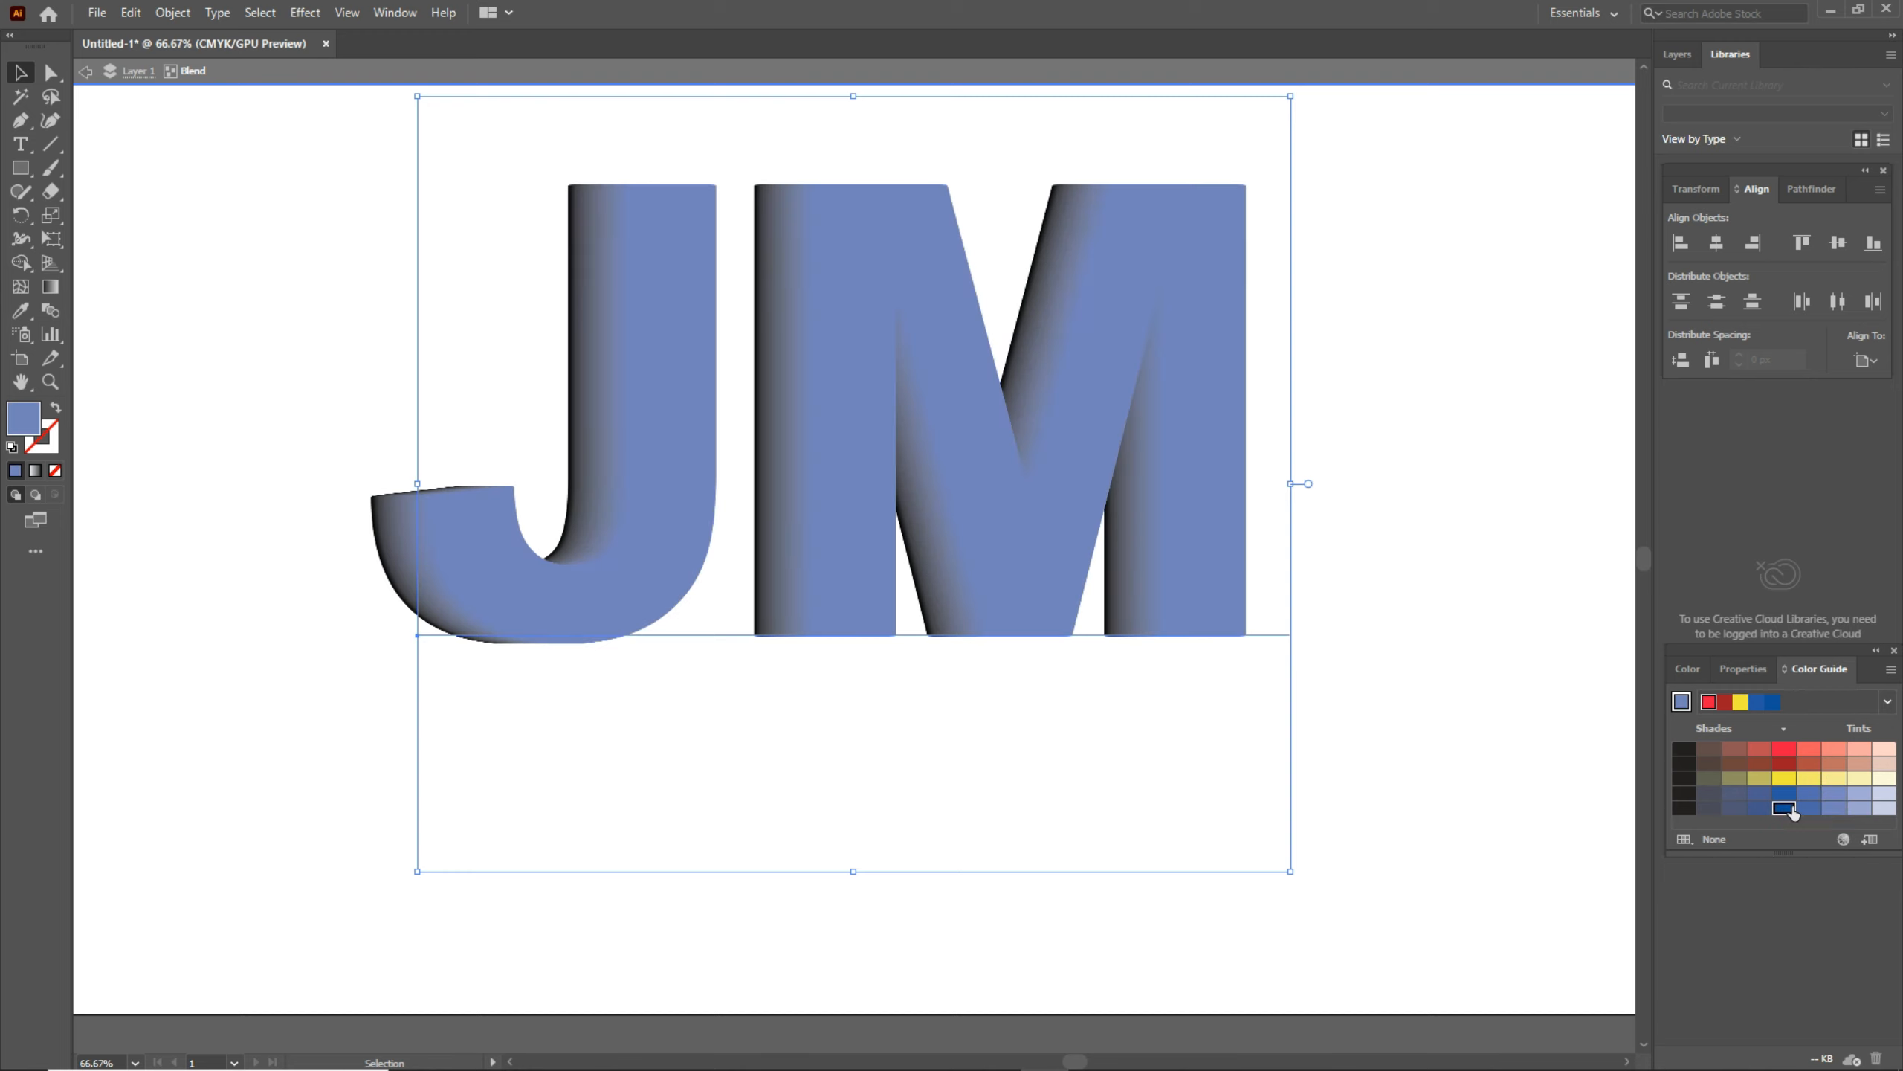
{"action": "left_click", "coordinate": [1788, 792]}
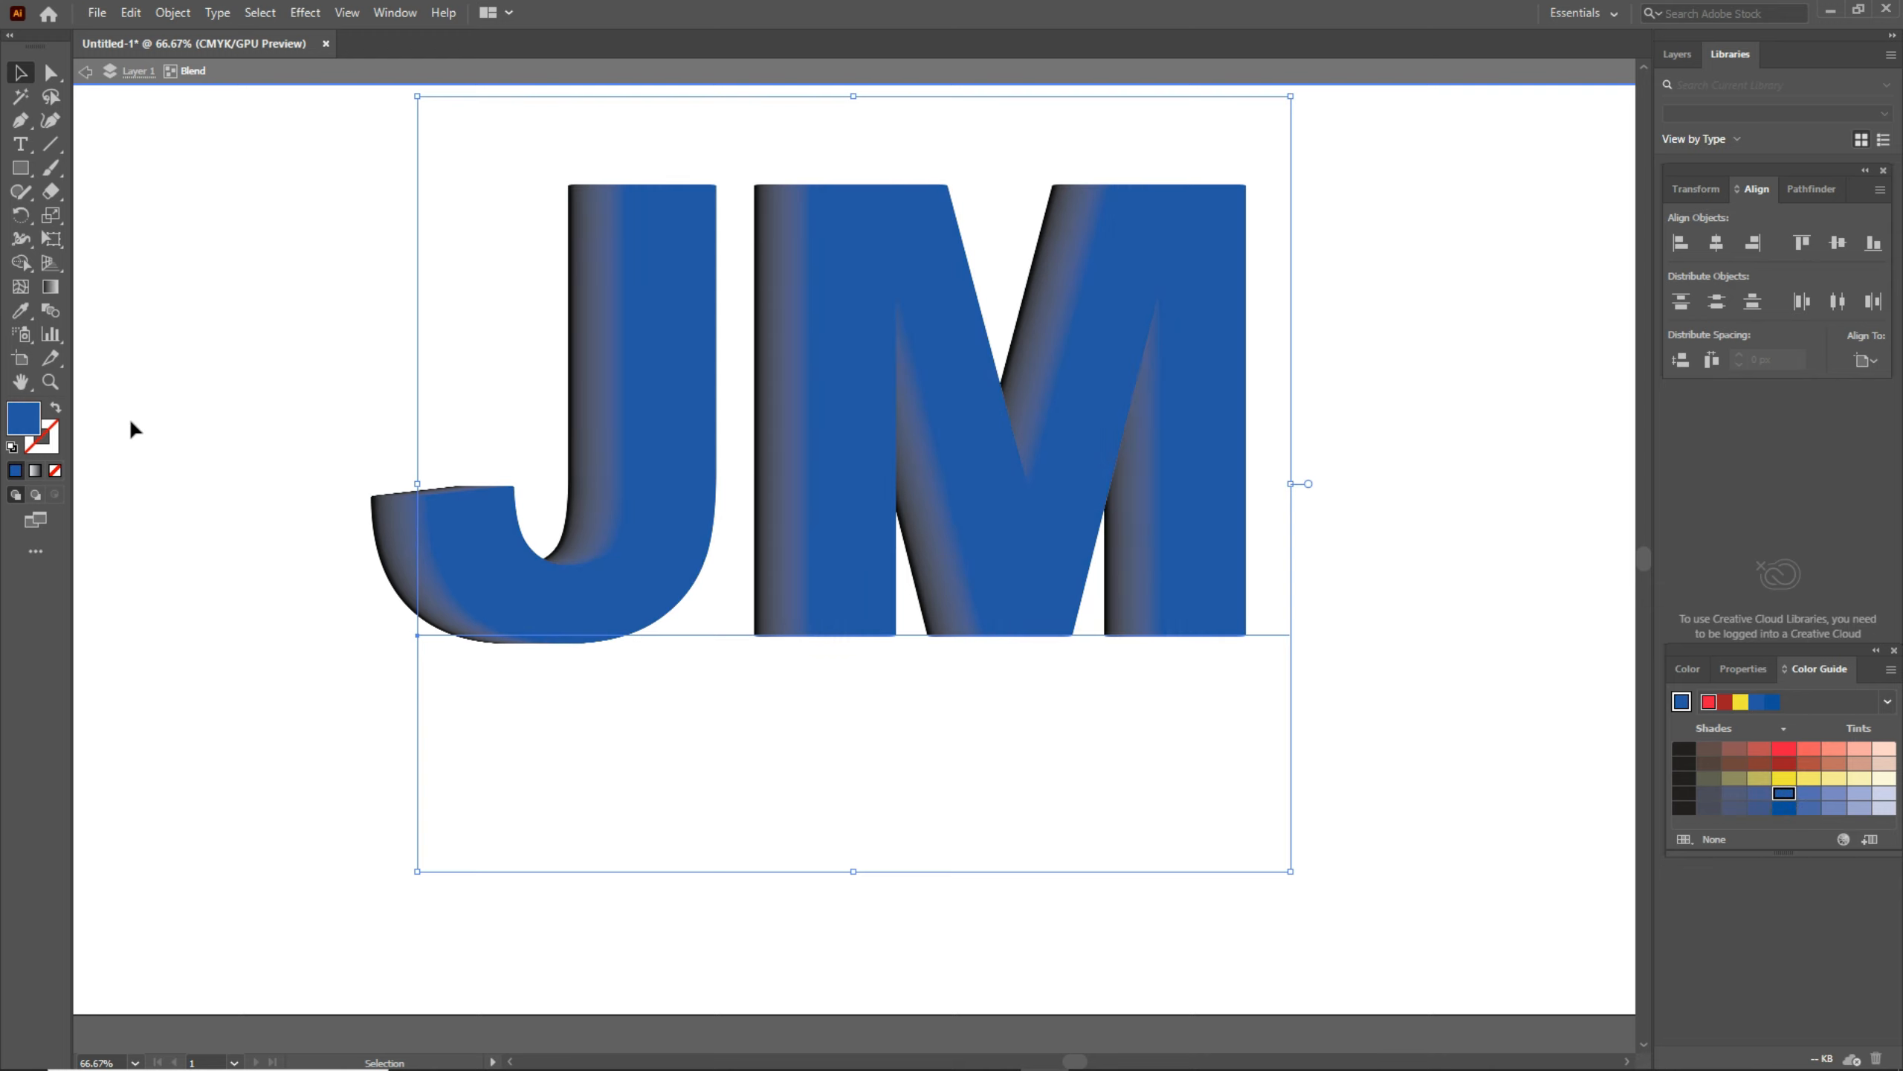
Select the black back JM text in the isolated blend and move it slightly to the right.
{"action": "left_click", "coordinate": [373, 523]}
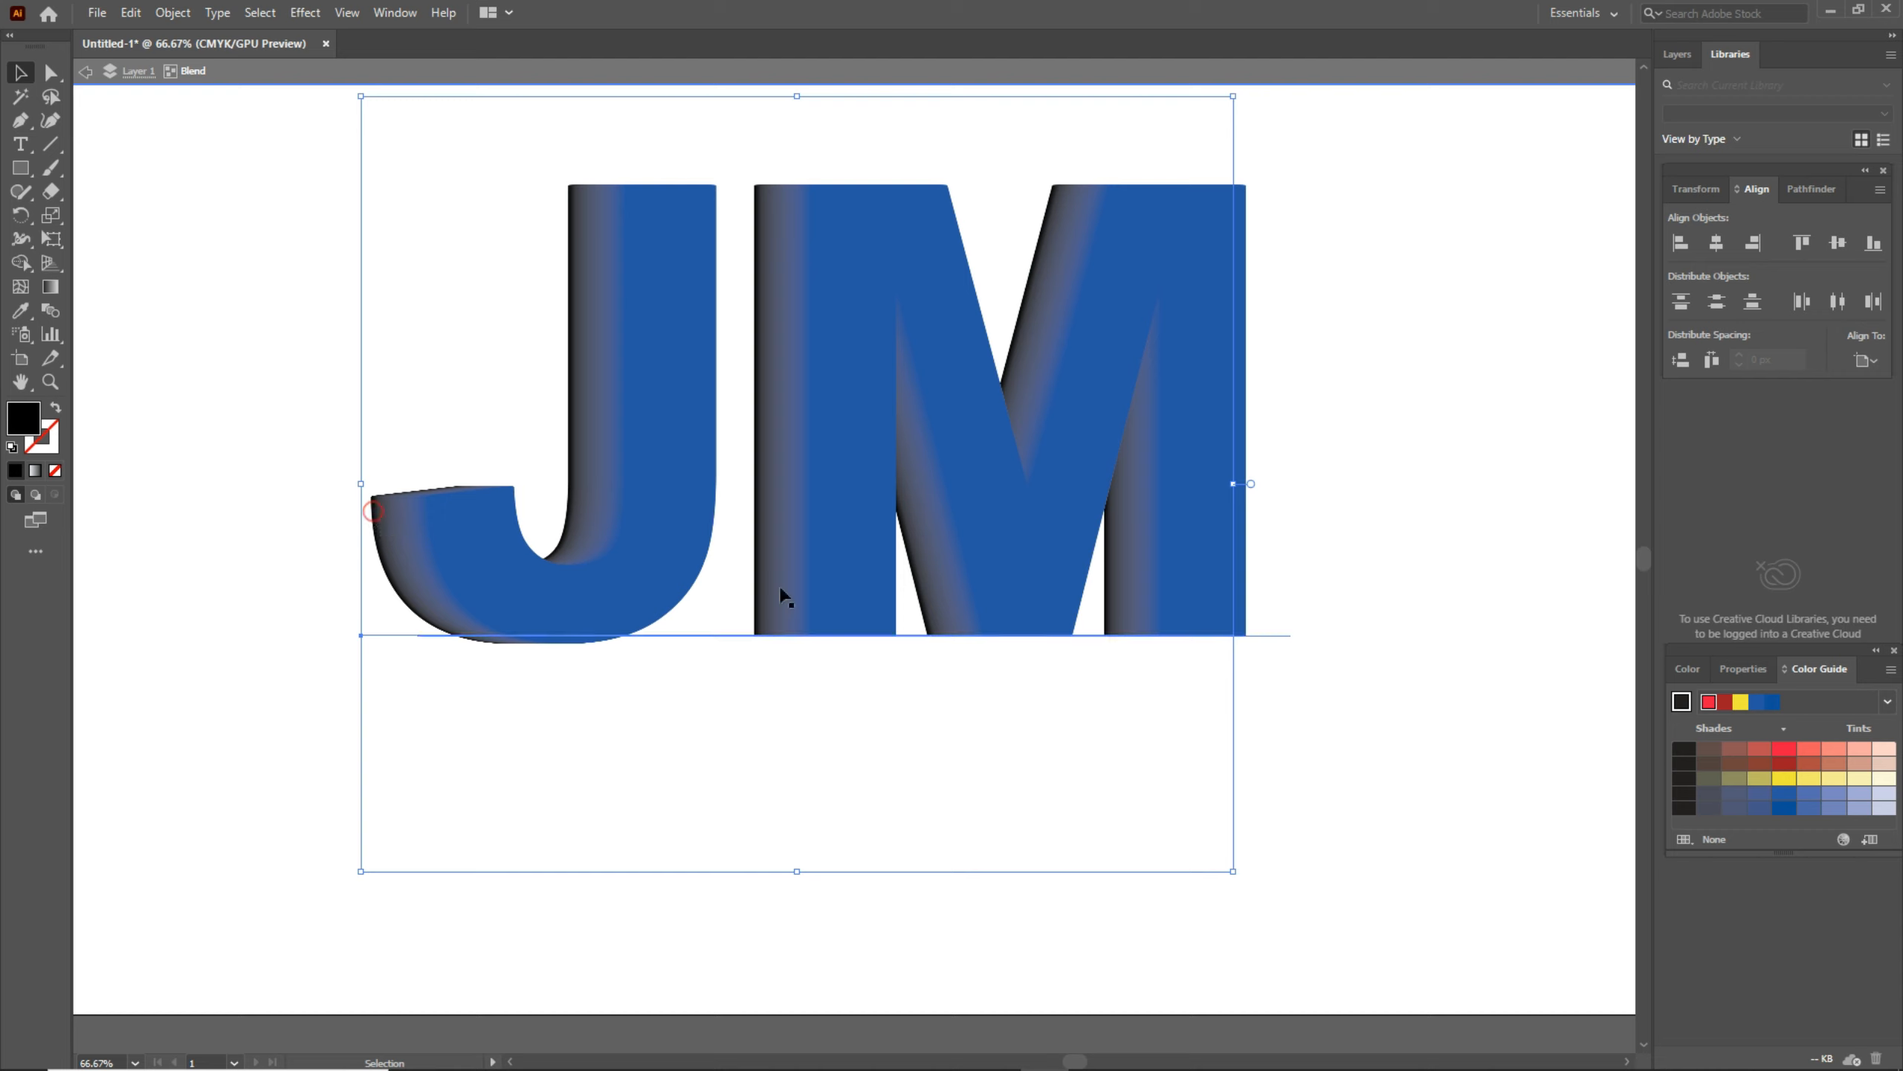
{"action": "left_click", "coordinate": [1443, 739]}
{"action": "left_click", "coordinate": [374, 516]}
{"action": "left_click_drag", "start_coordinate": [393, 510], "coordinate": [403, 510]}
{"action": "left_click", "coordinate": [315, 522]}
Recolour the back JM text from black to a light coral red in the colour guide.
{"action": "left_click", "coordinate": [382, 527]}
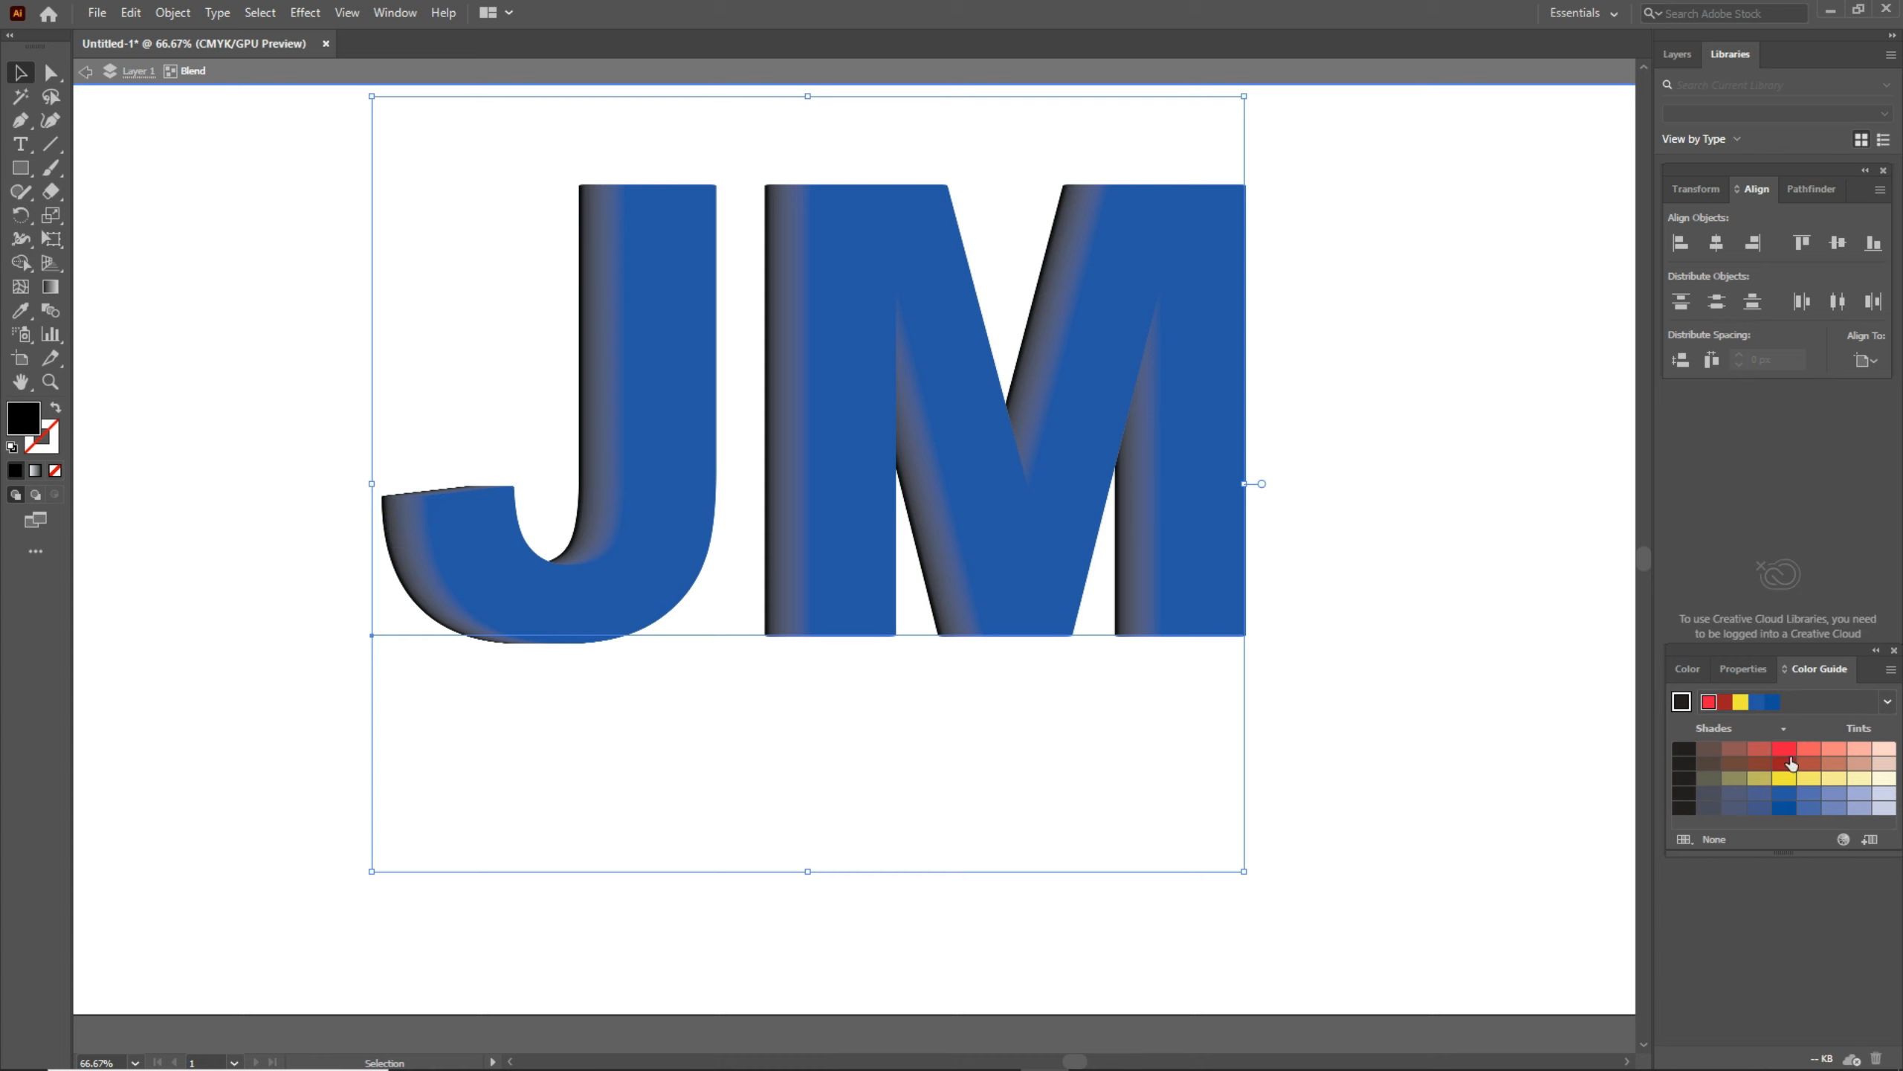
{"action": "left_click", "coordinate": [1782, 753]}
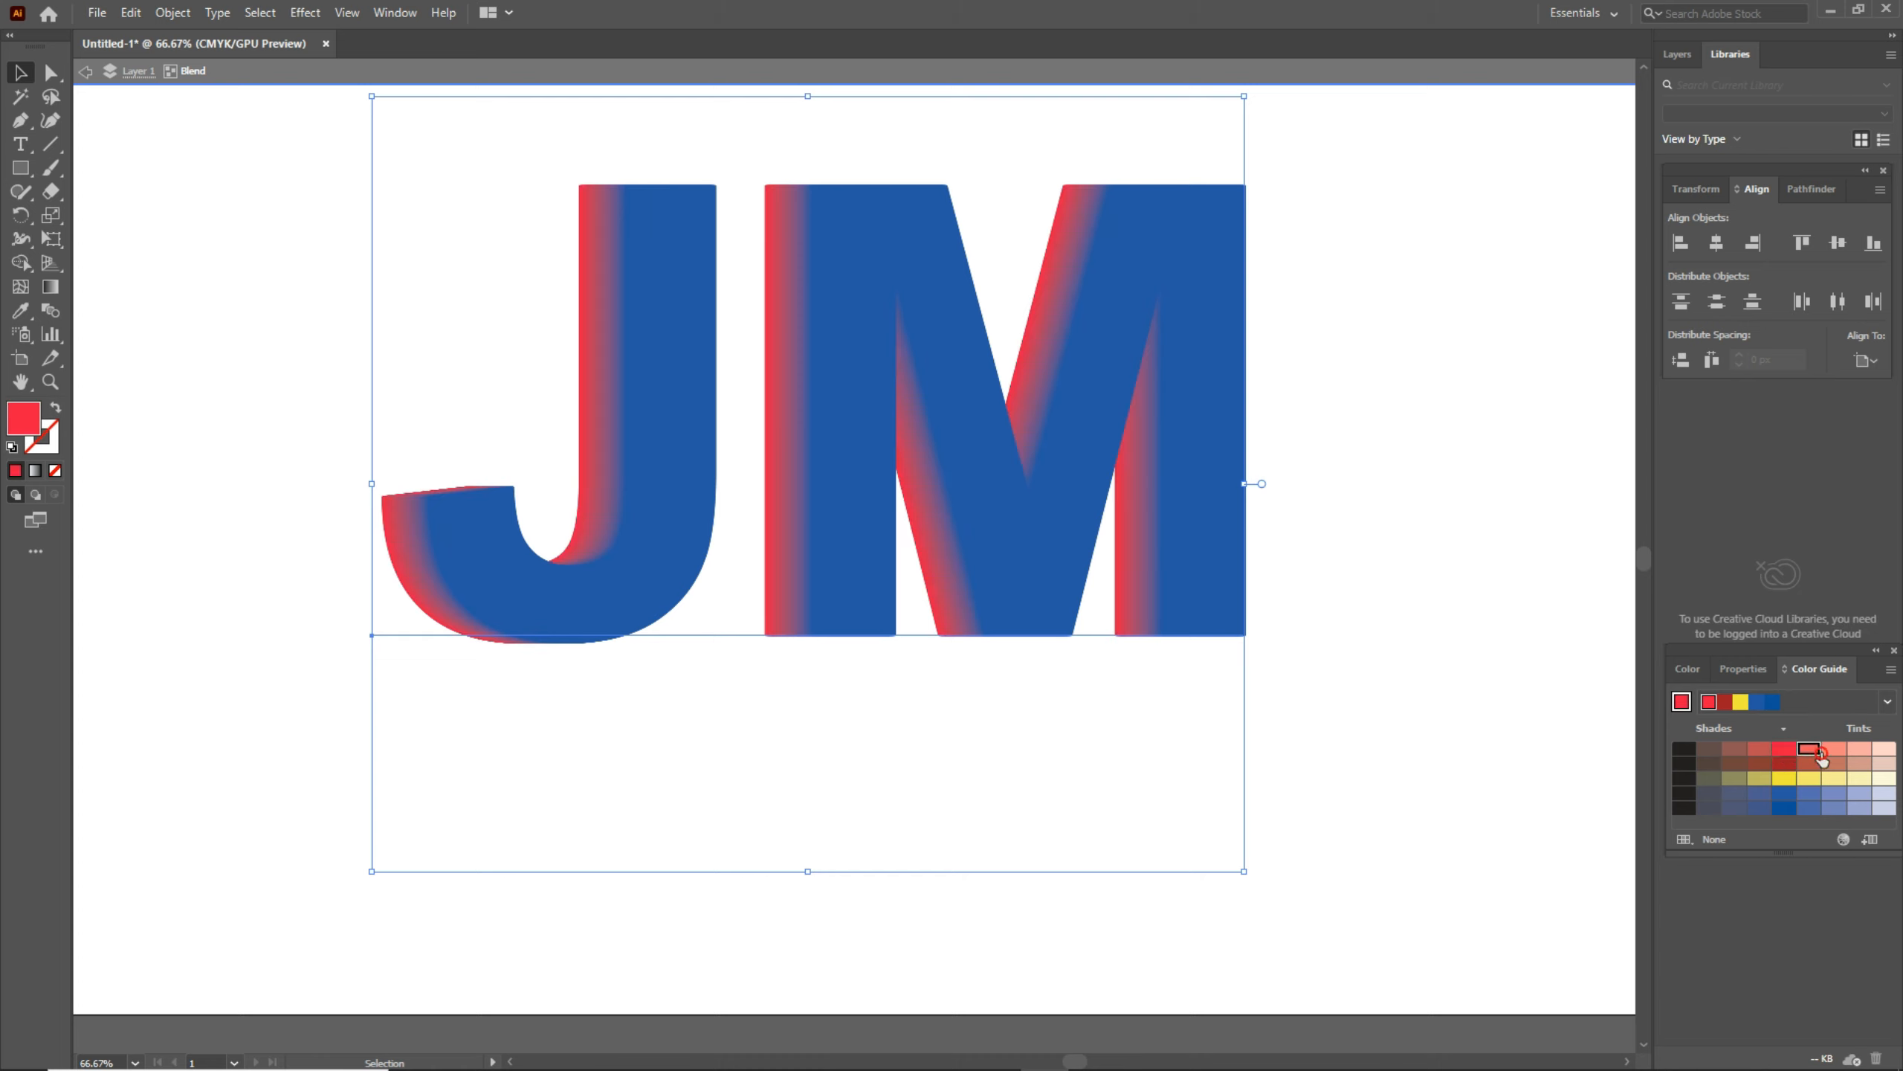
{"action": "left_click", "coordinate": [1816, 751]}
{"action": "left_click", "coordinate": [267, 493]}
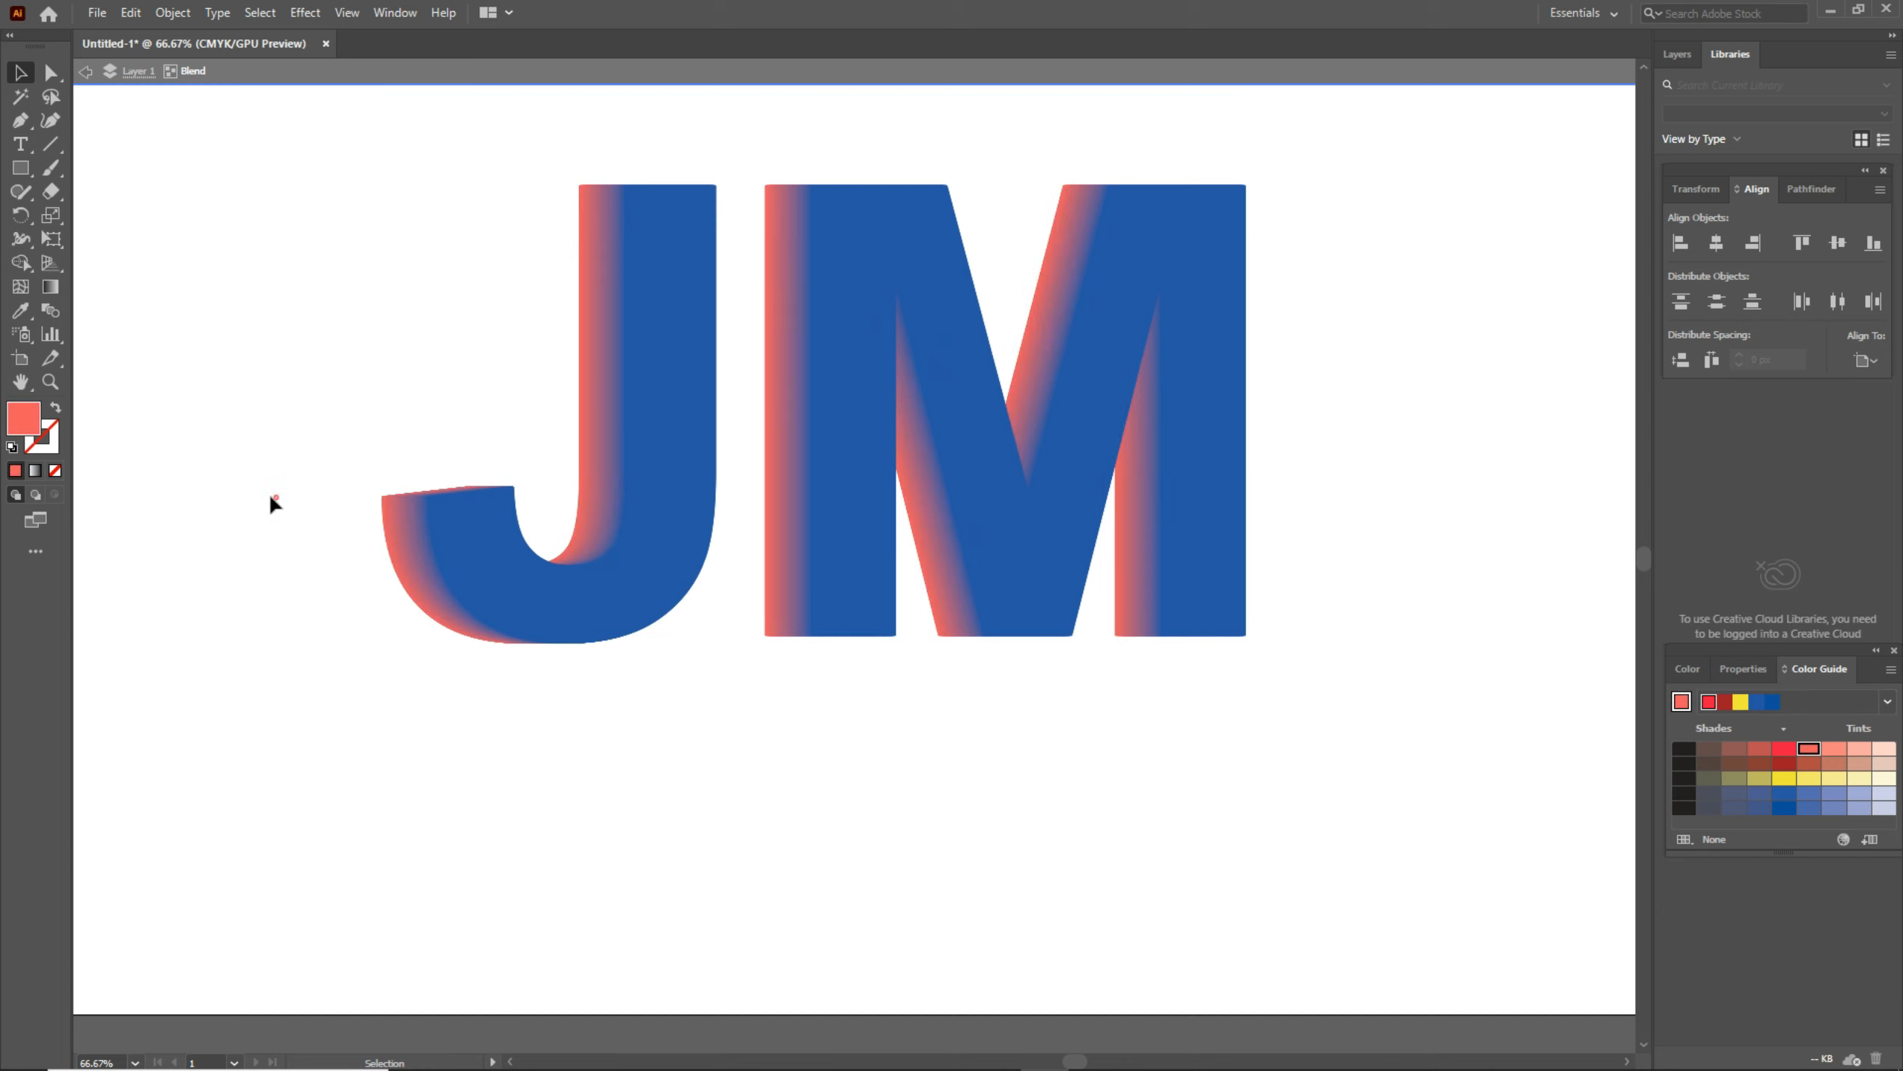
Move the front blue JM text slightly down and to the right of the coral text.
{"action": "mouse_move", "coordinate": [656, 317]}
{"action": "left_mouse_down"}
{"action": "mouse_move", "coordinate": [641, 378]}
{"action": "mouse_move", "coordinate": [684, 377]}
{"action": "mouse_move", "coordinate": [653, 336]}
{"action": "mouse_move", "coordinate": [686, 305]}
{"action": "mouse_move", "coordinate": [647, 310]}
{"action": "mouse_move", "coordinate": [658, 328]}
{"action": "left_mouse_up"}
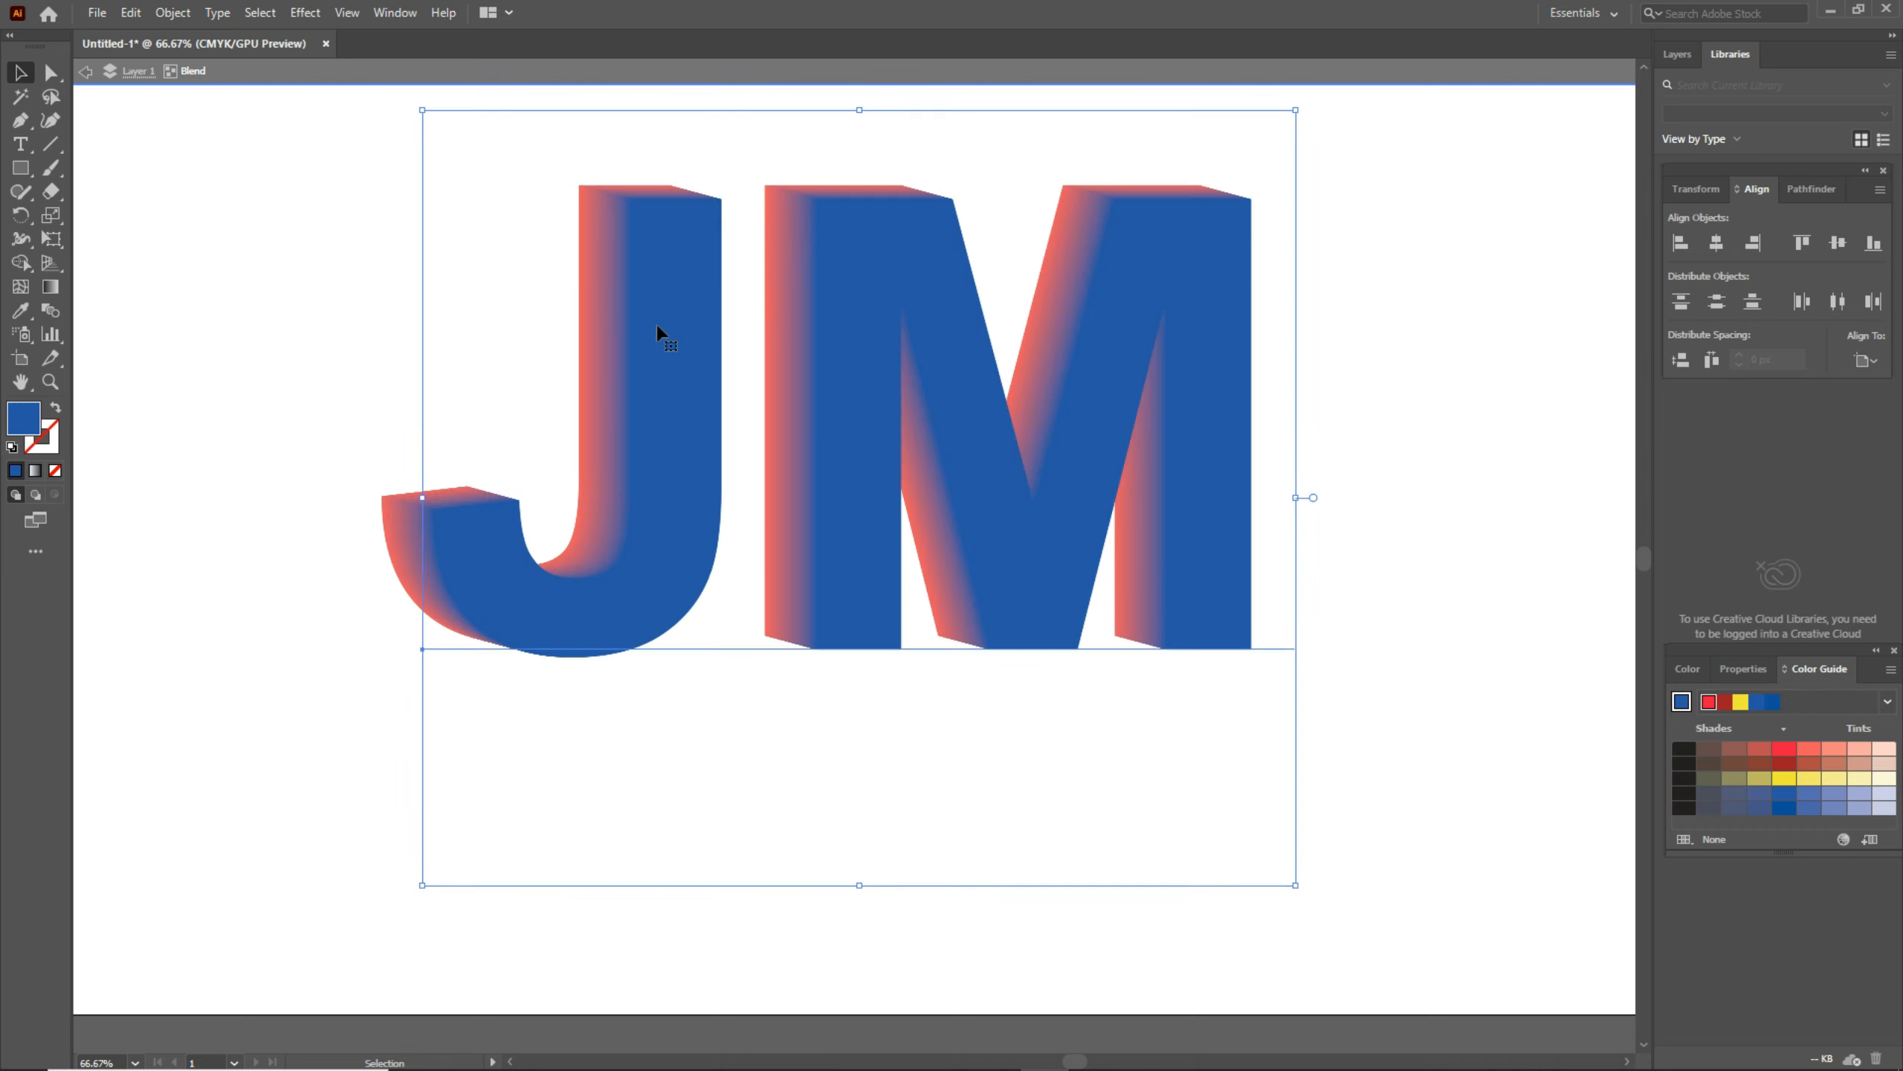
{"action": "left_click", "coordinate": [248, 331]}
Select both JM texts inside the isolated blend and group them.
{"action": "left_click_drag", "start_coordinate": [295, 149], "coordinate": [1370, 717]}
{"action": "right_click", "coordinate": [658, 336]}
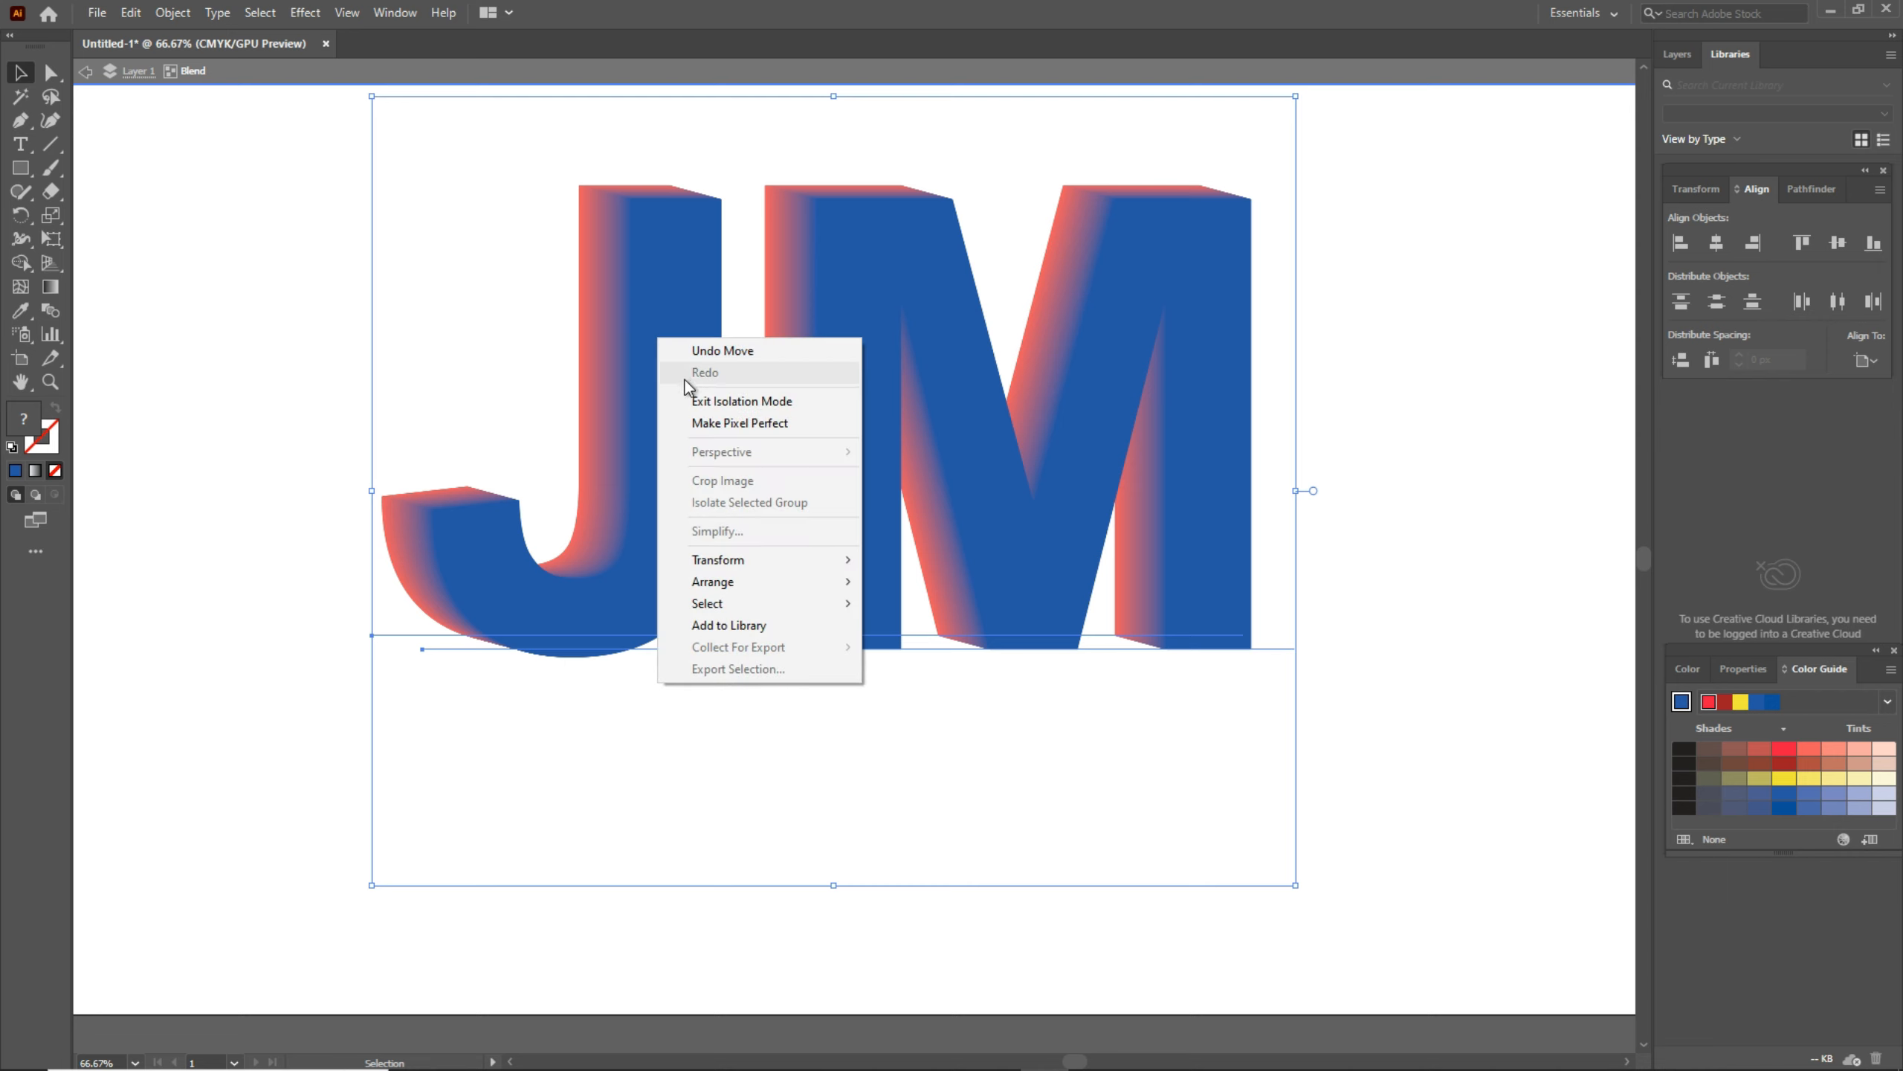
{"action": "left_click", "coordinate": [301, 256]}
{"action": "left_click_drag", "start_coordinate": [331, 149], "coordinate": [1331, 652]}
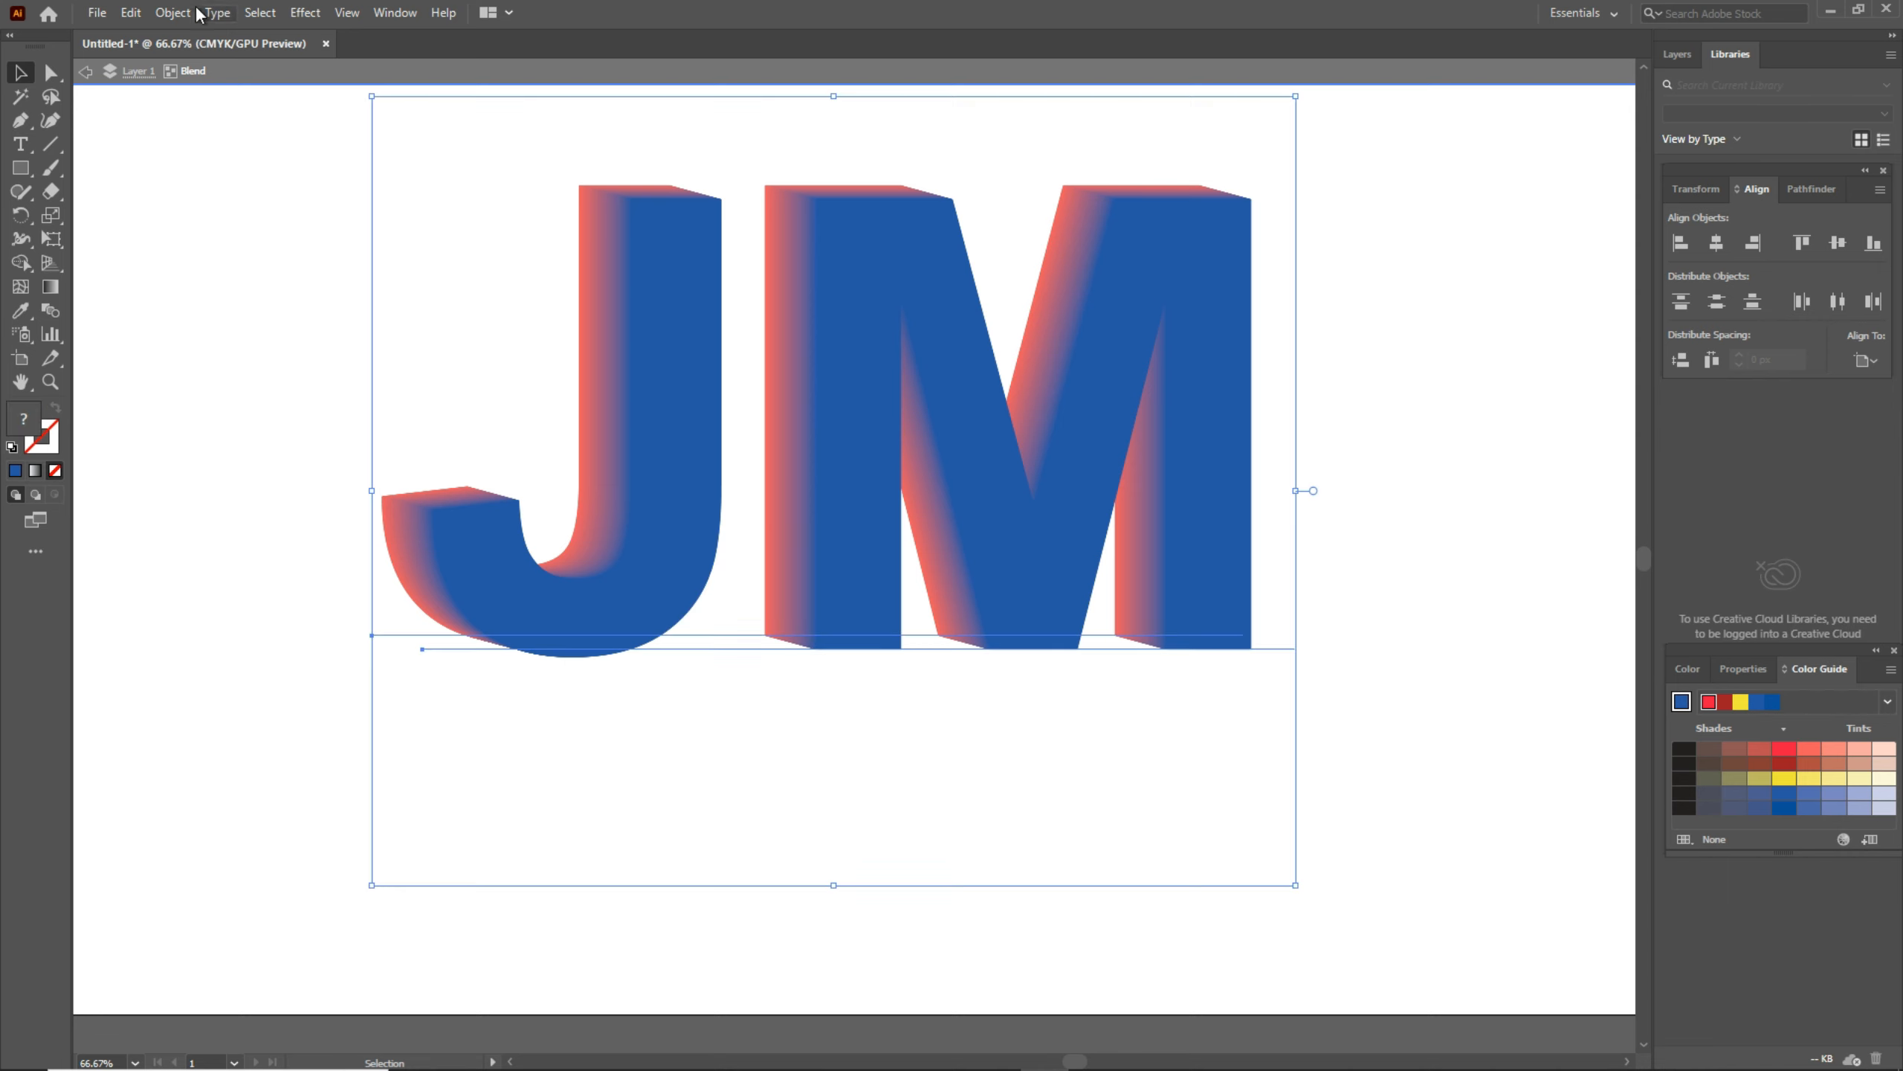
{"action": "left_click", "coordinate": [174, 13]}
{"action": "left_click", "coordinate": [240, 110]}
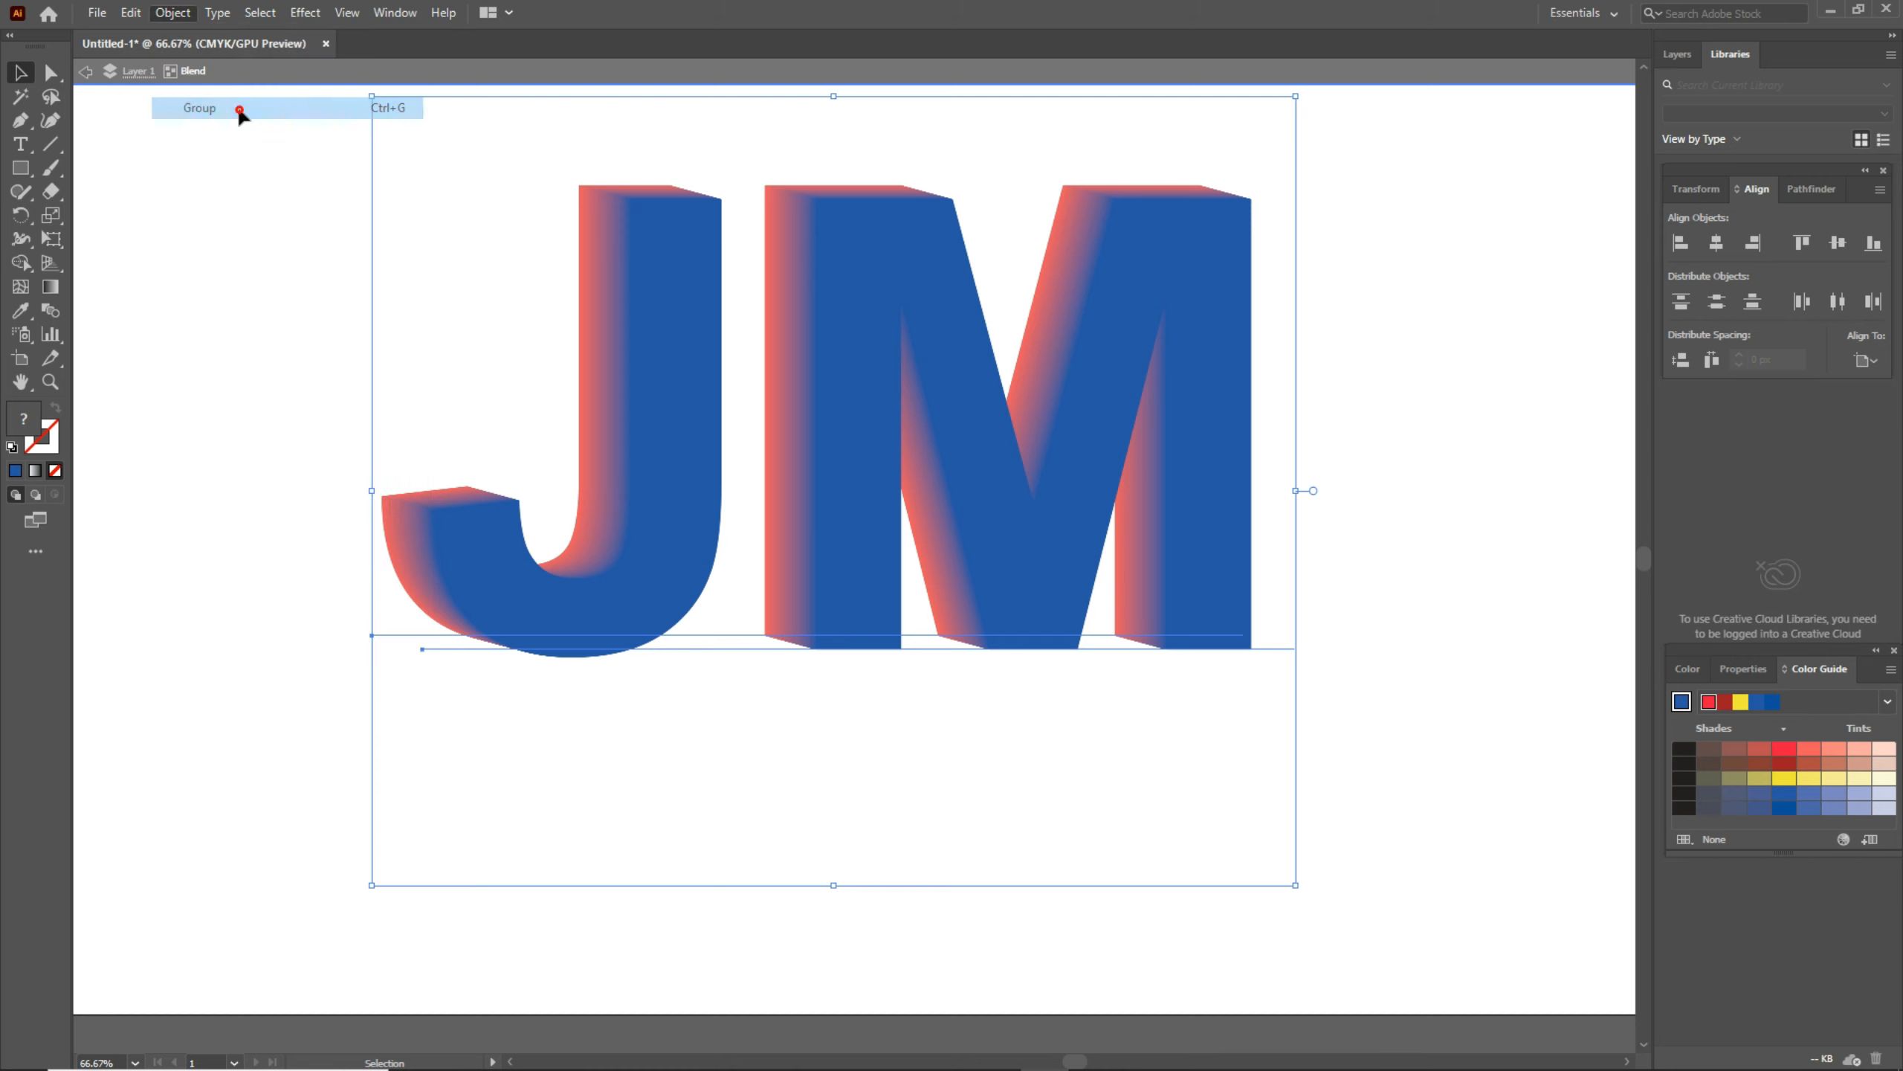
{"action": "left_click", "coordinate": [229, 224]}
Try moving the front blue JM text far down and to the right, and undo the move.
{"action": "left_click_drag", "start_coordinate": [649, 310], "coordinate": [705, 450]}
{"action": "key", "text": "a"}
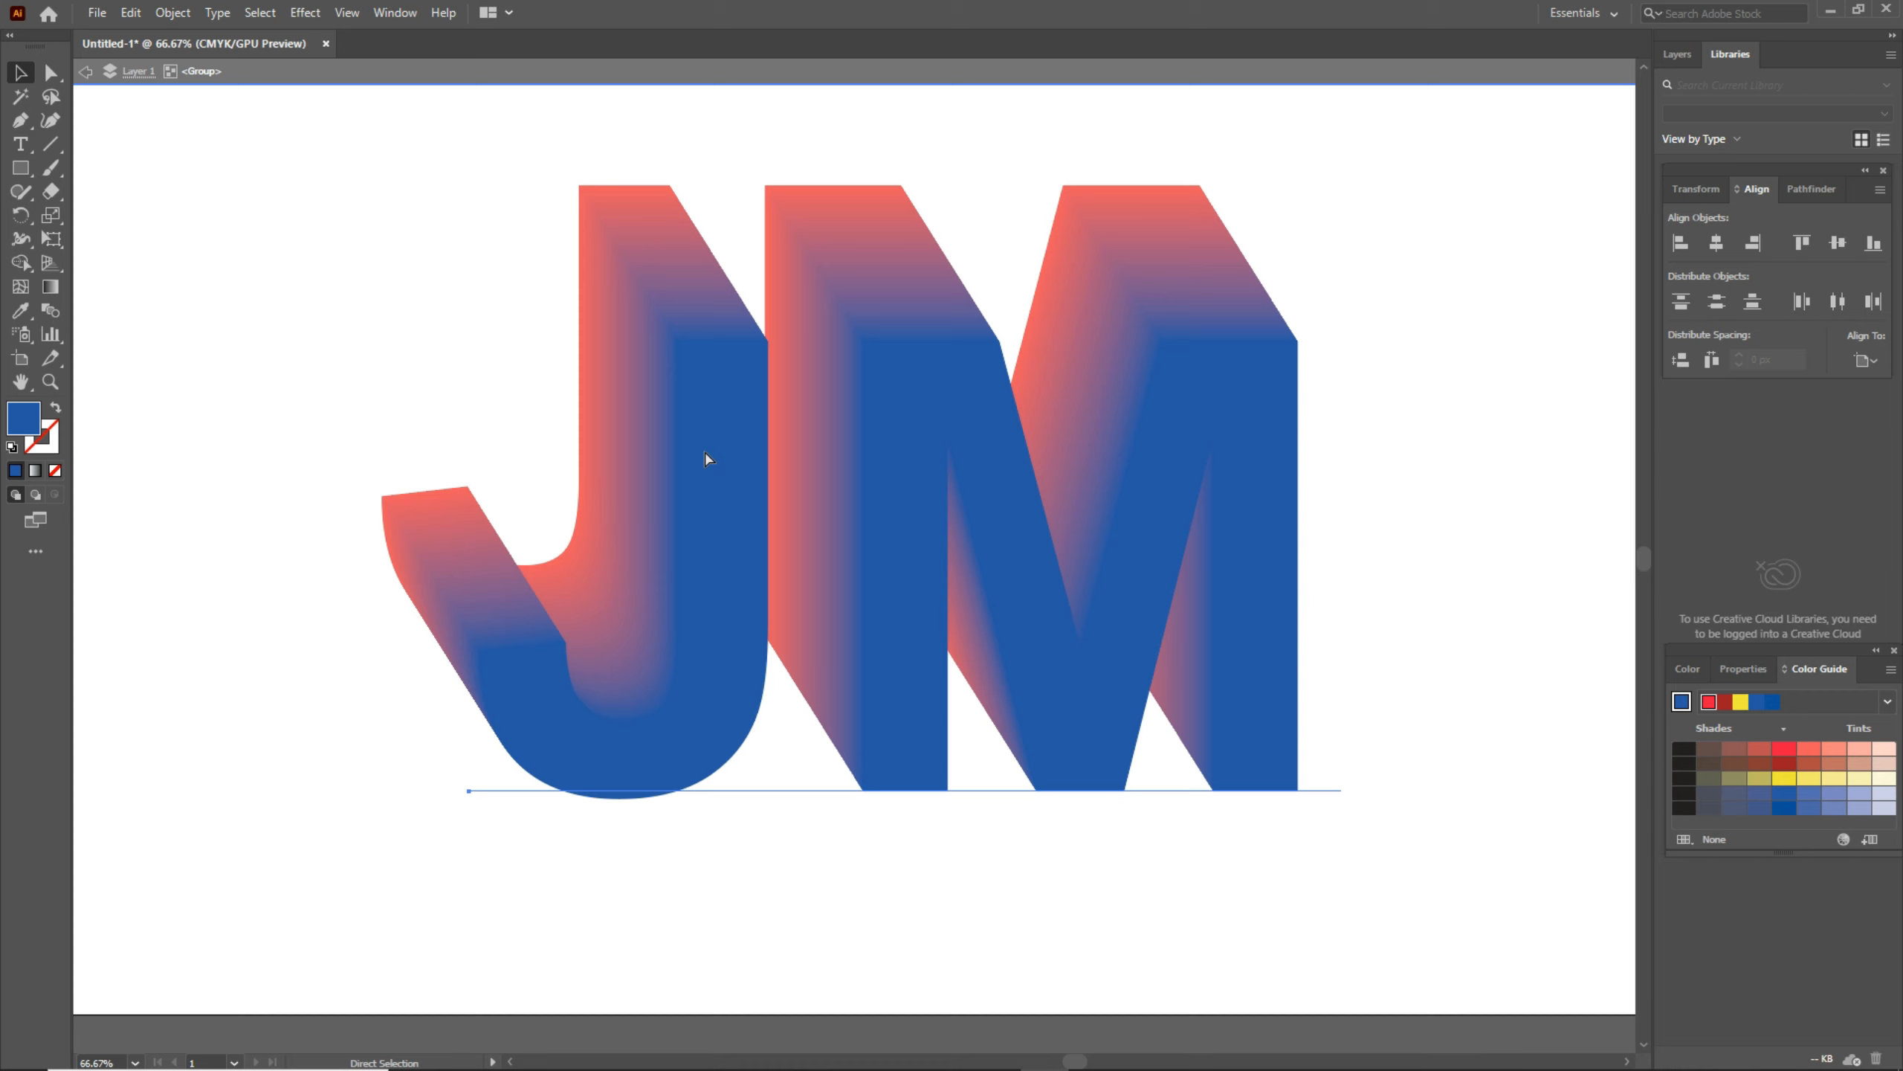
{"action": "key", "text": "ctrl+z"}
{"action": "key", "text": "v"}
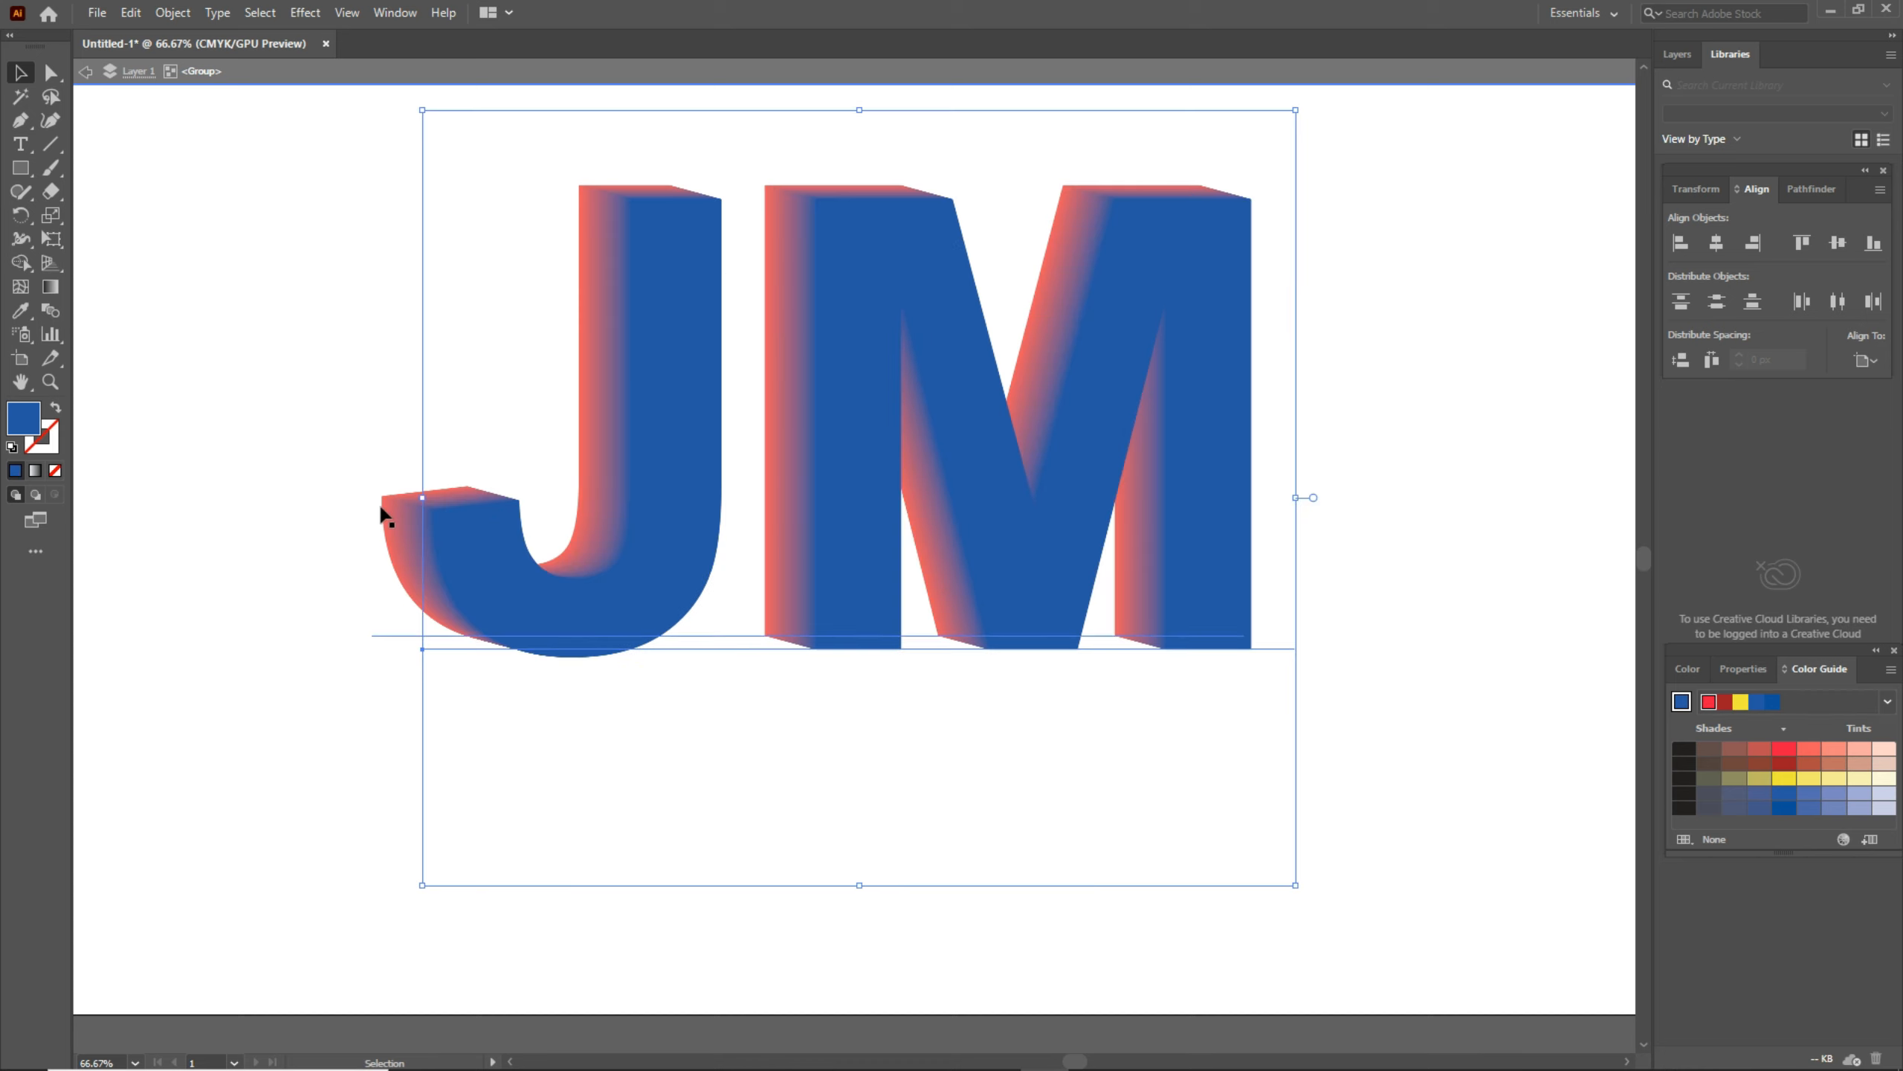
Add the coral back text to the selection and ungroup the two JM texts.
{"action": "key", "text": "shift"}
{"action": "left_click", "coordinate": [389, 508], "text": "shift"}
{"action": "left_click", "coordinate": [173, 11]}
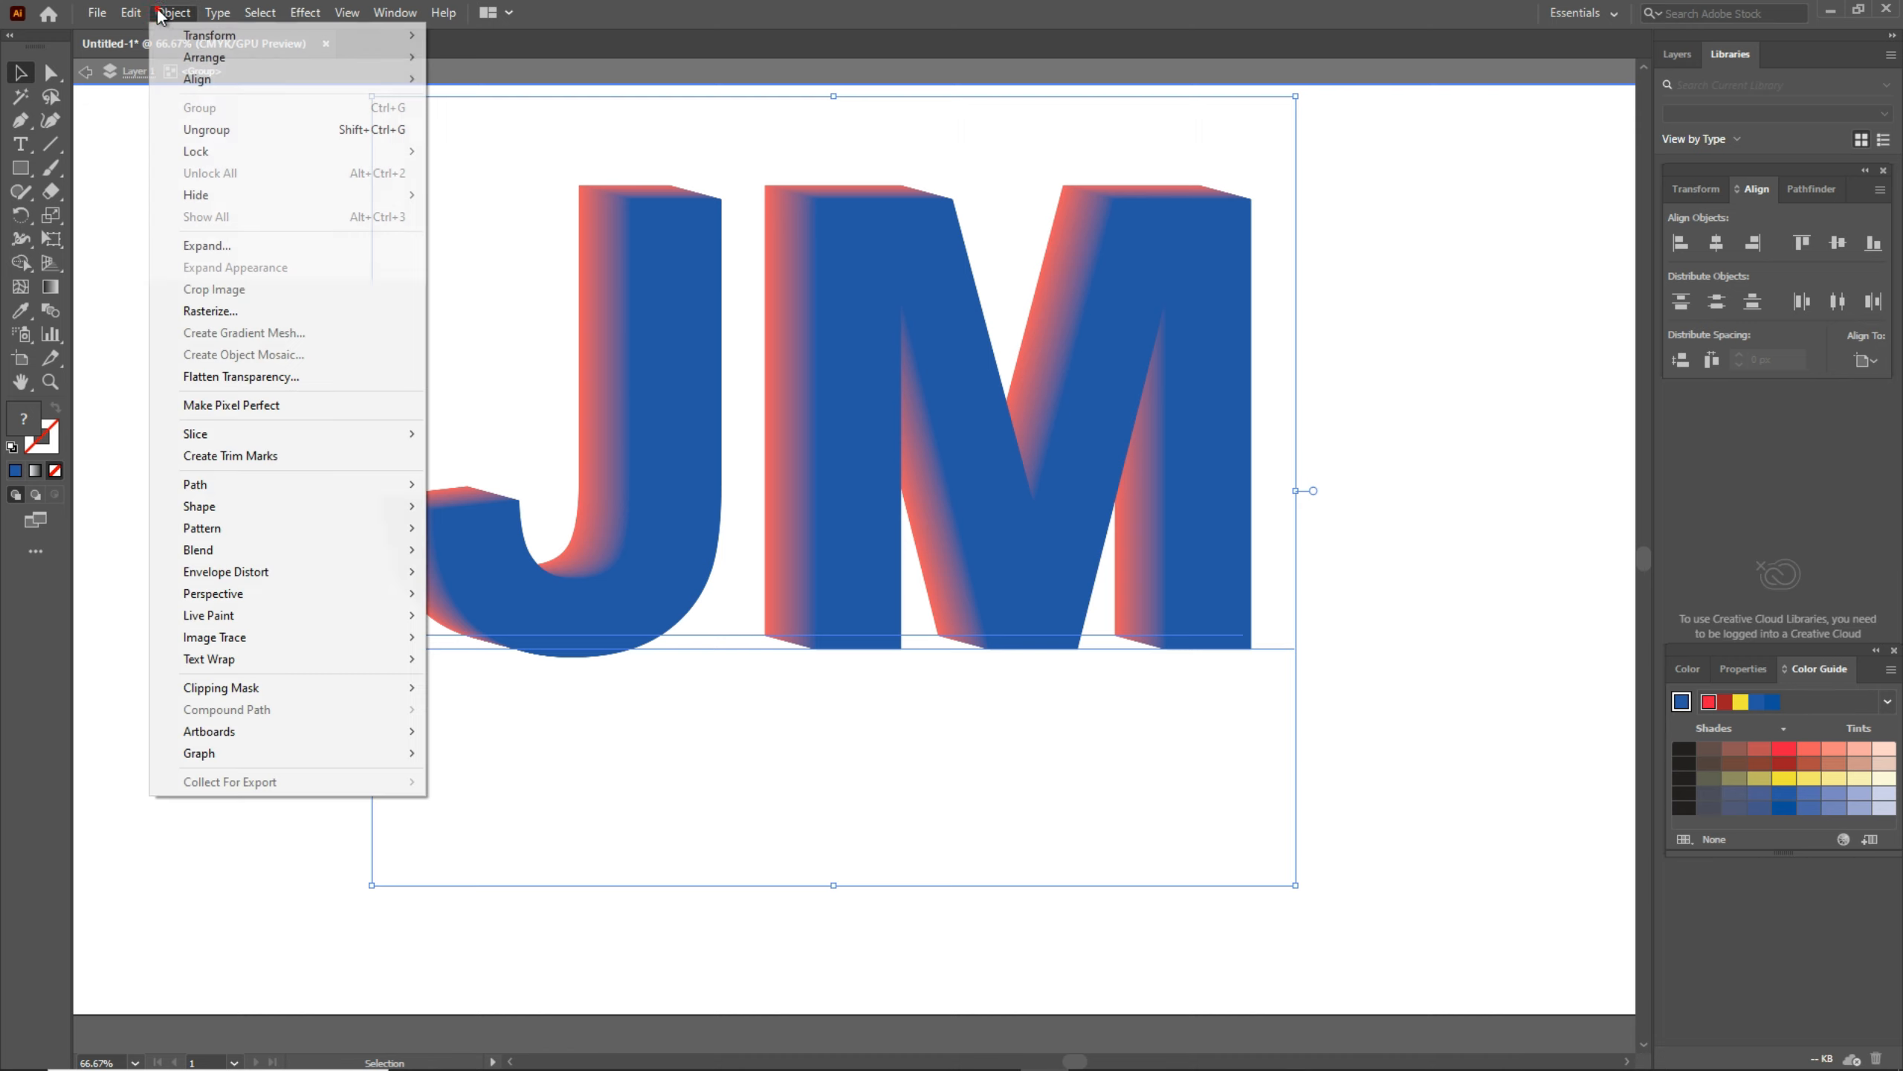
{"action": "left_click", "coordinate": [214, 130]}
Select both JM texts inside the isolated blend and group them again.
{"action": "left_click", "coordinate": [255, 317]}
{"action": "left_click_drag", "start_coordinate": [291, 115], "coordinate": [1407, 702]}
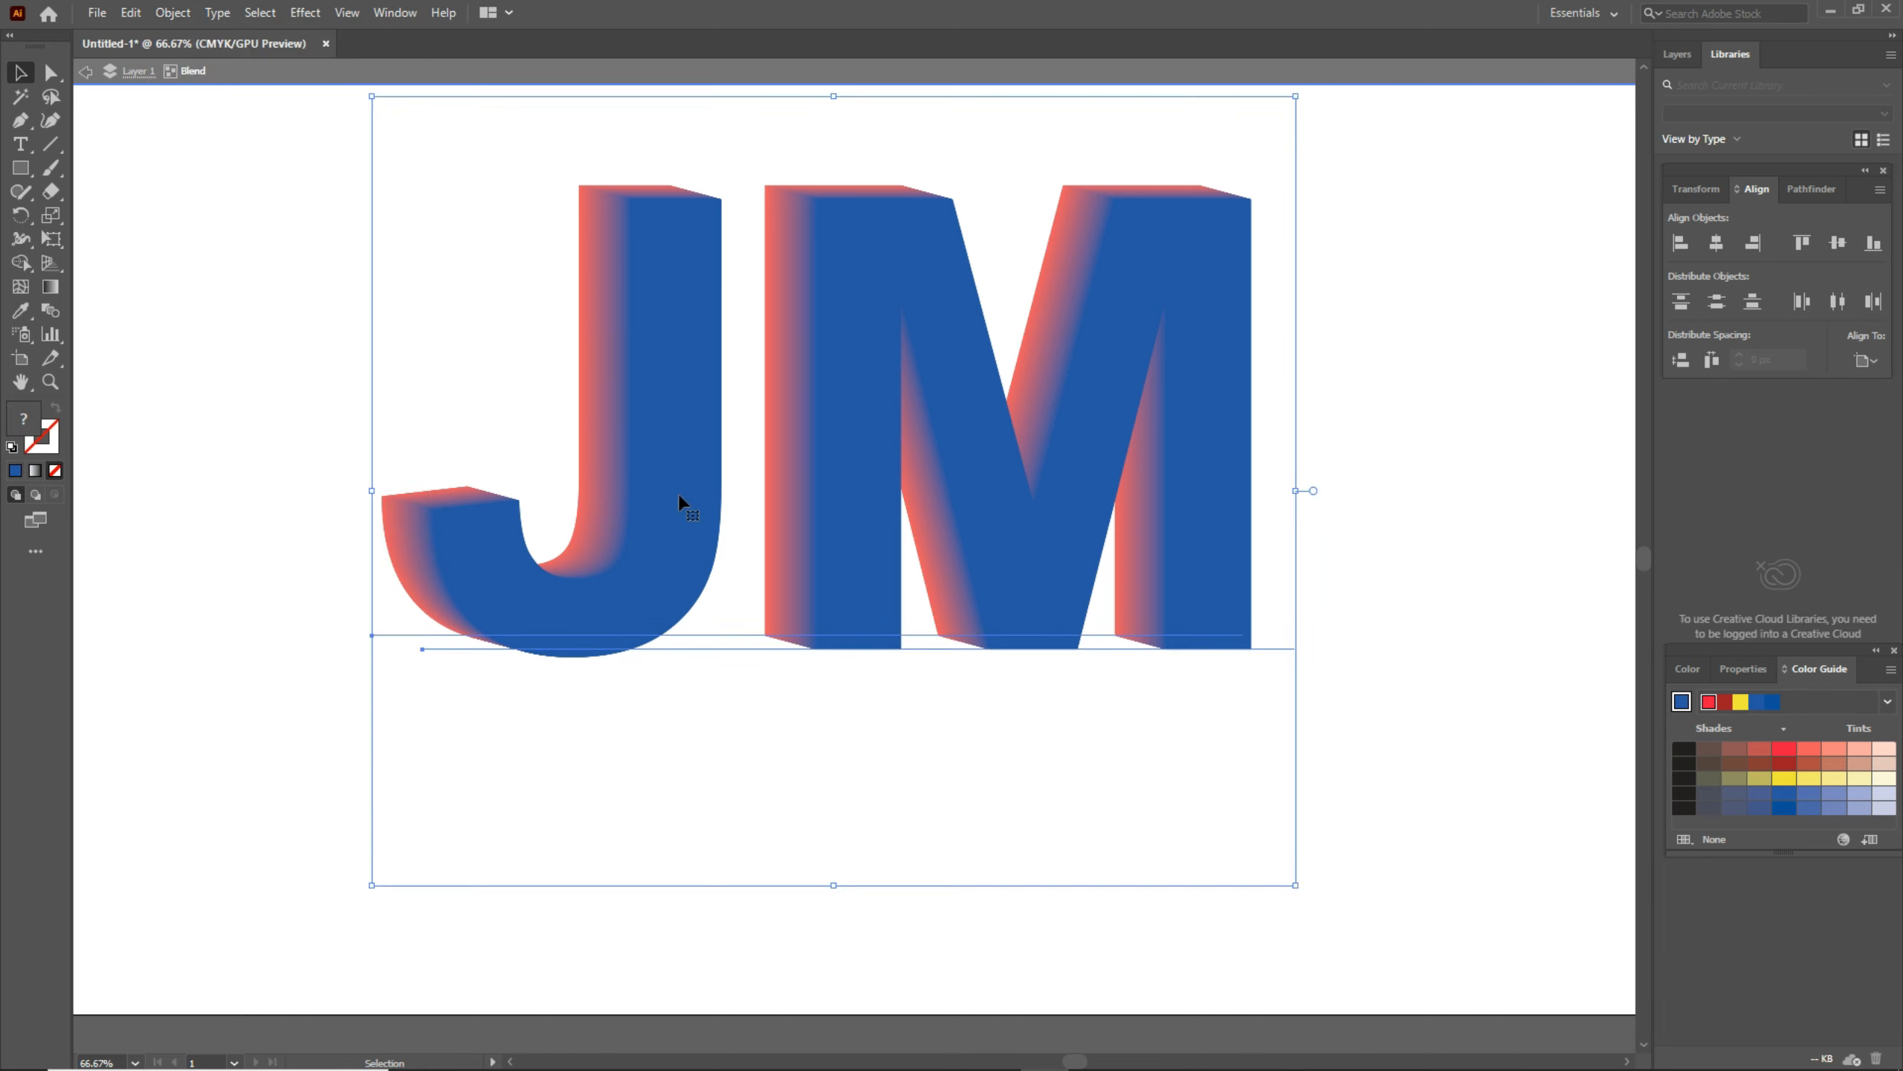
{"action": "right_click", "coordinate": [642, 328]}
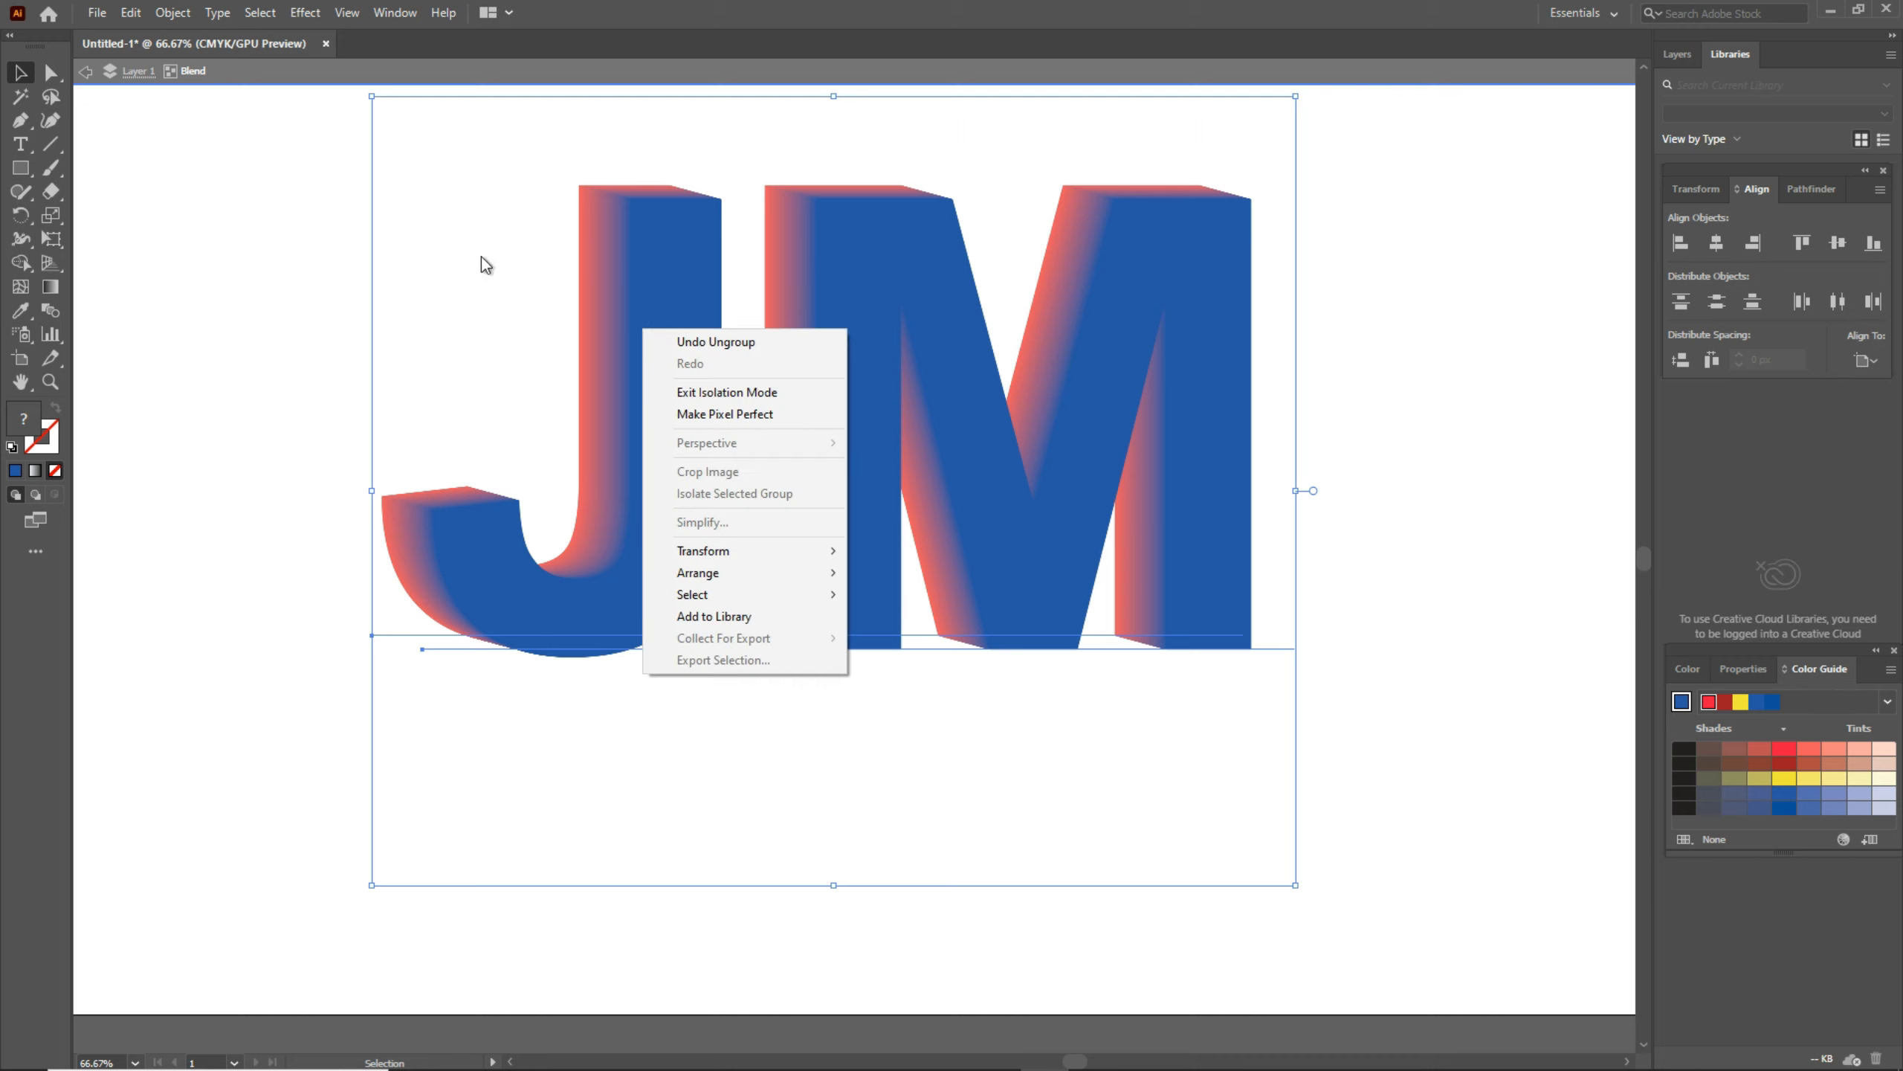
{"action": "left_click", "coordinate": [173, 12]}
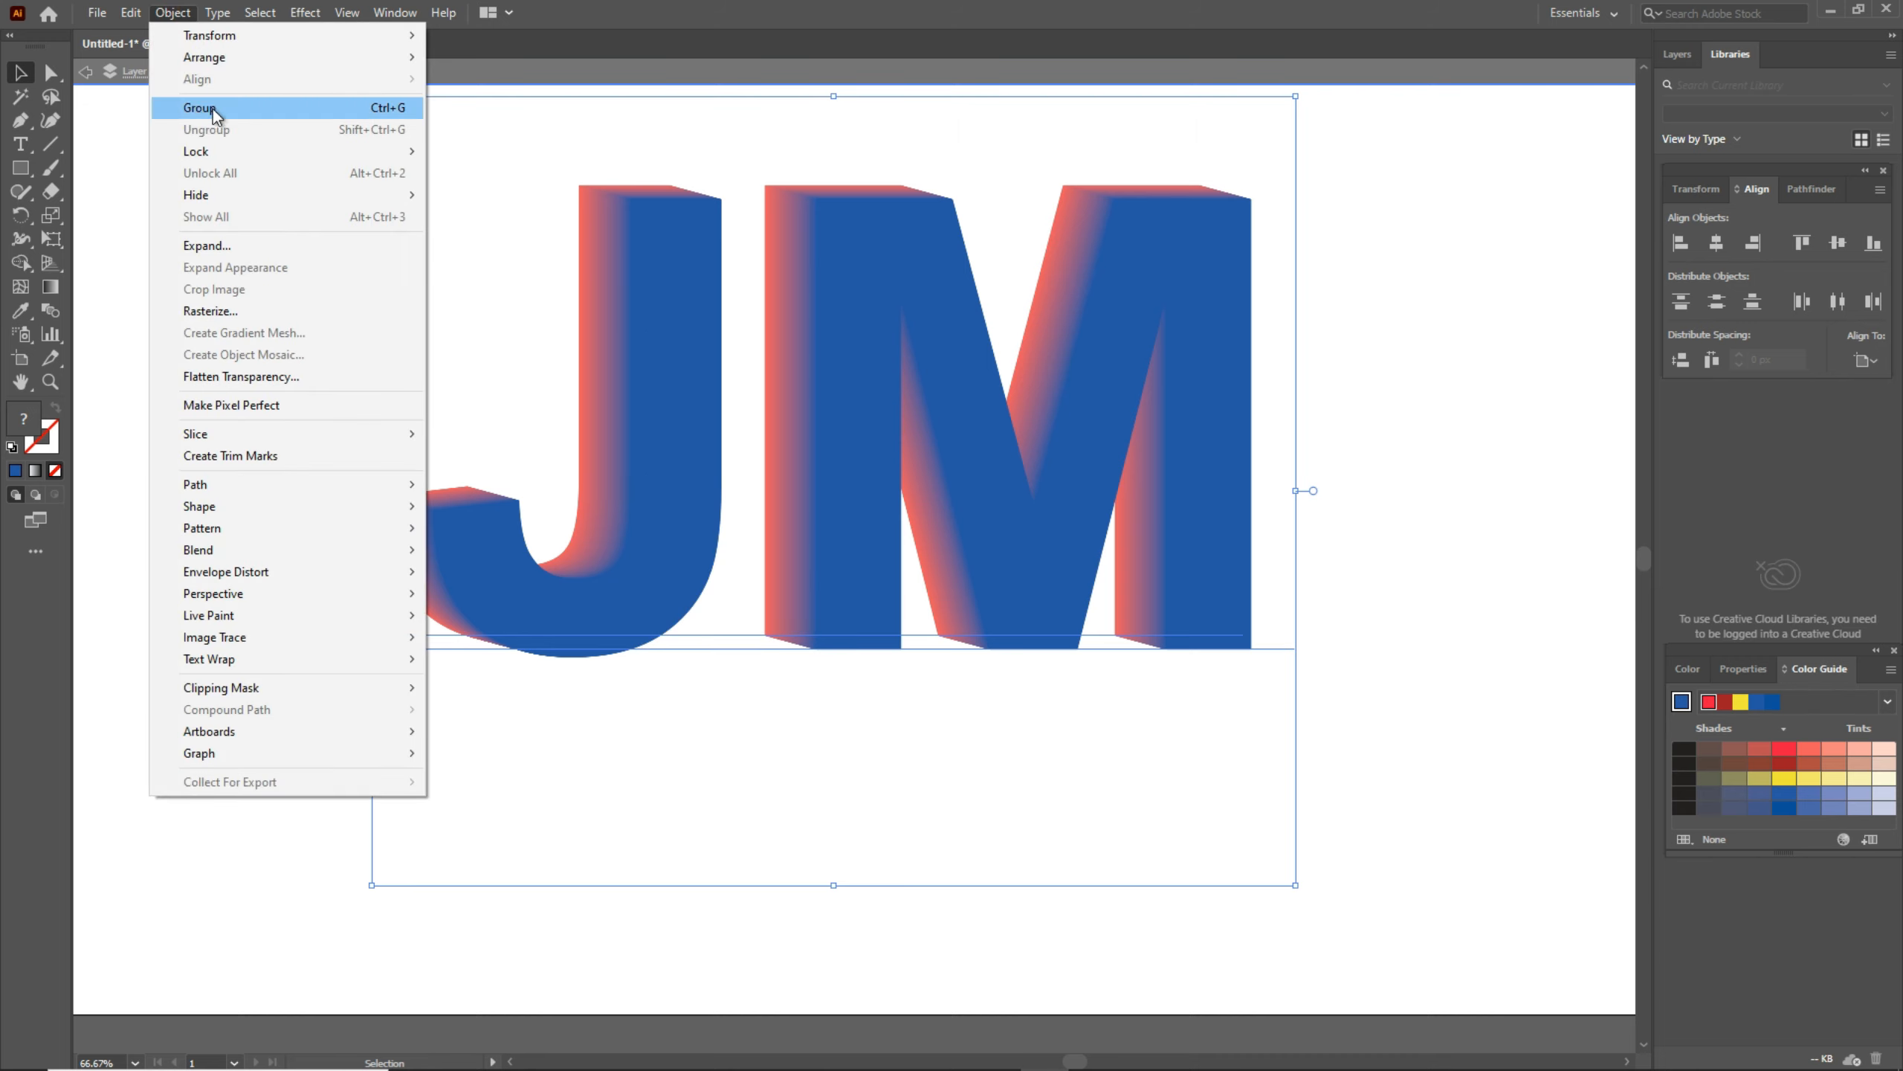
{"action": "left_click", "coordinate": [212, 109]}
Move the front blue JM text horizontally to the right, away from the coral back text.
{"action": "left_click", "coordinate": [244, 307]}
{"action": "left_click_drag", "start_coordinate": [676, 397], "coordinate": [710, 398]}
{"action": "key", "text": "a"}
{"action": "key", "text": "v"}
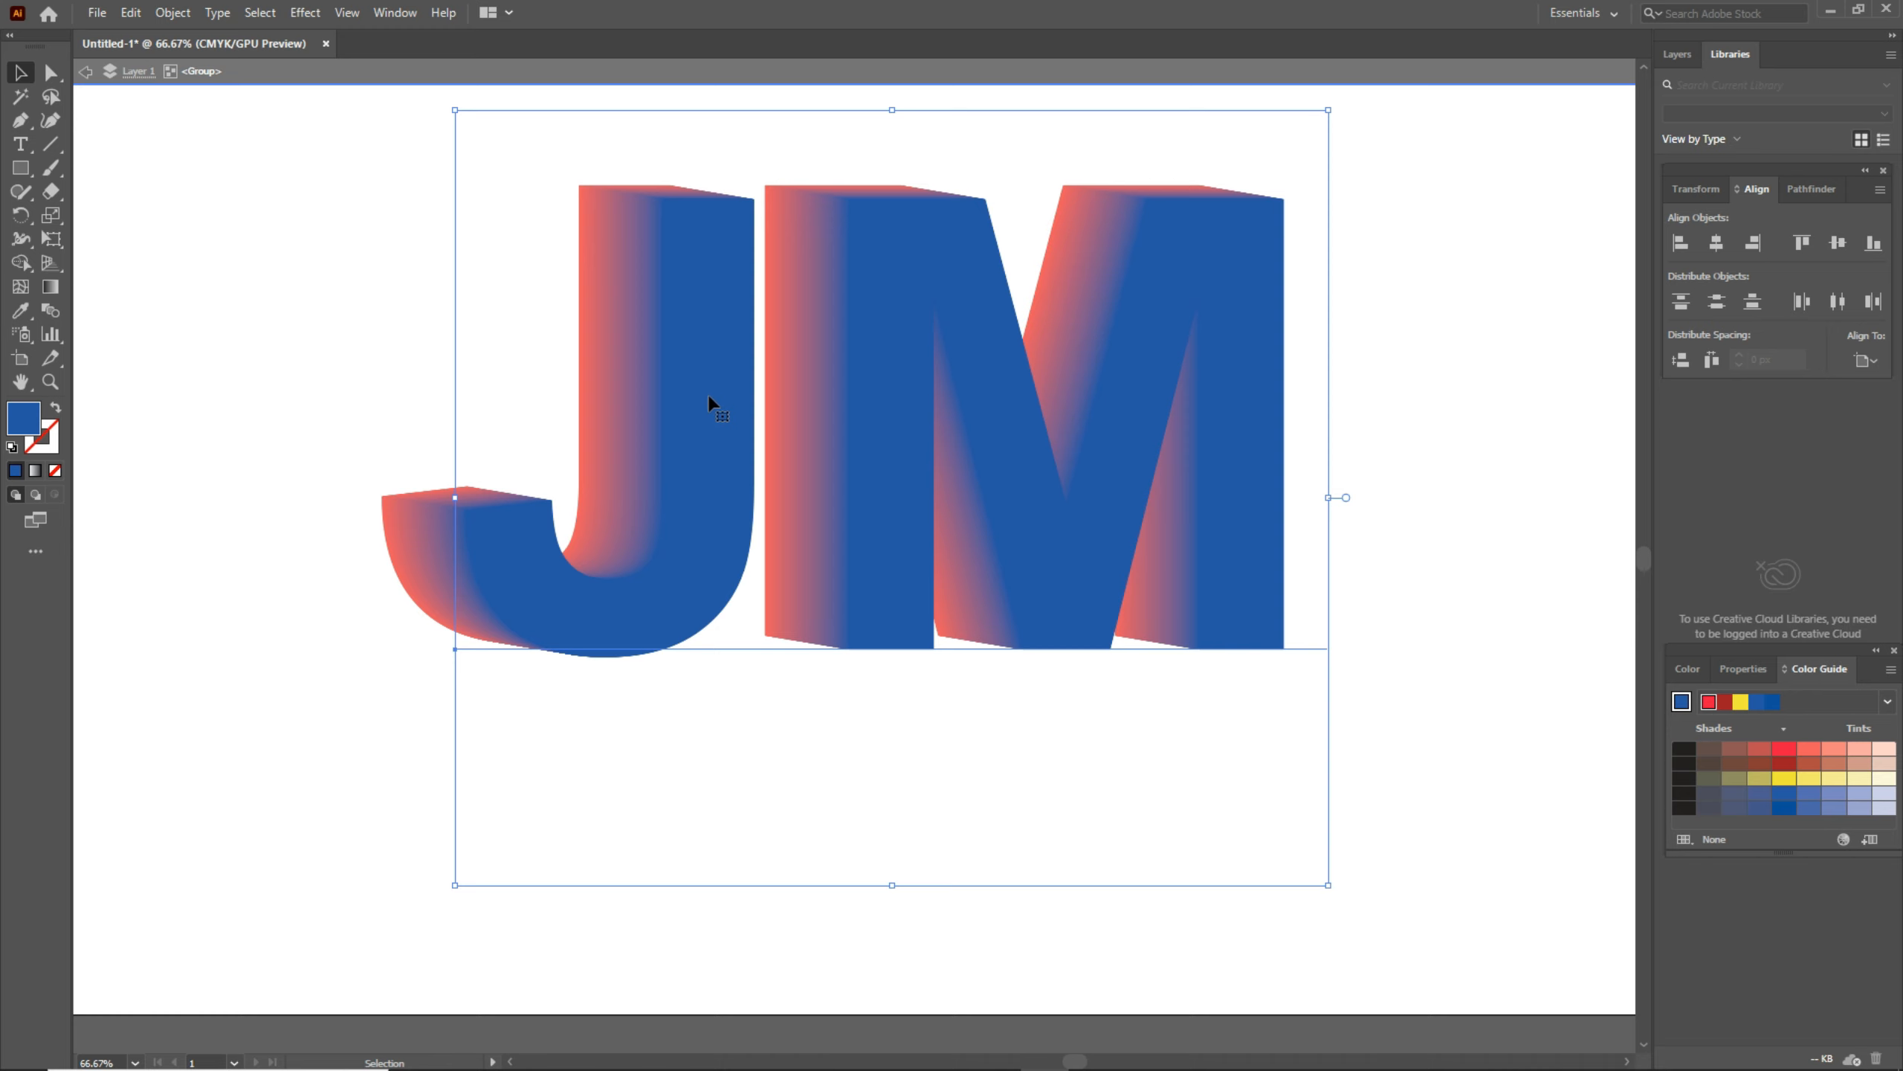
Nudge the front blue JM text back left in large increments, shift it slightly right, and deselect it.
{"action": "key", "text": "shift+Left"}
{"action": "key", "text": "shift+Left"}
{"action": "key", "text": "shift+Left"}
{"action": "key", "text": "shift+Left"}
{"action": "key", "text": "shift+Left"}
{"action": "key", "text": "shift+Left"}
{"action": "key", "text": "shift+Left"}
{"action": "left_click_drag", "start_coordinate": [707, 397], "coordinate": [719, 398]}
{"action": "left_click", "coordinate": [316, 252]}
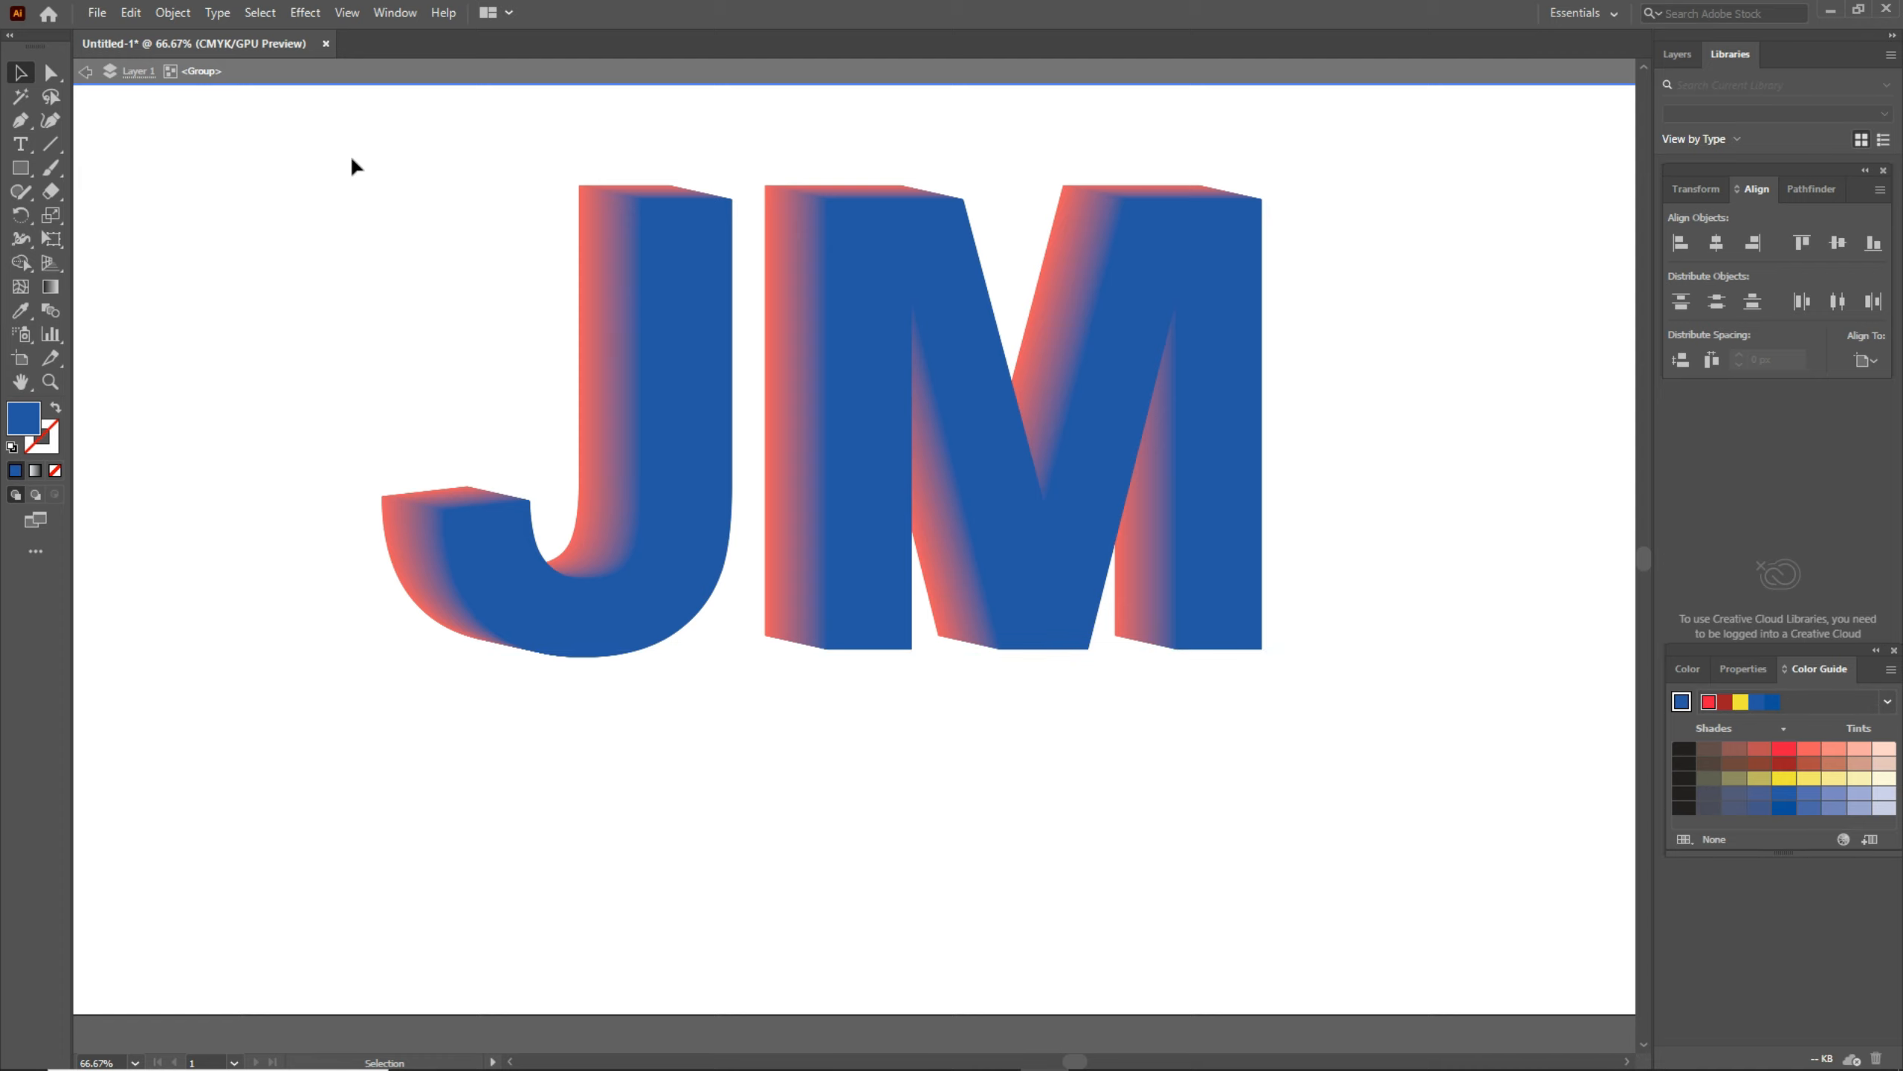
Select both JM texts, ungroup them, and exit isolation mode.
{"action": "left_click", "coordinate": [363, 185]}
{"action": "left_click_drag", "start_coordinate": [376, 134], "coordinate": [352, 206]}
{"action": "left_click", "coordinate": [268, 219]}
{"action": "left_click_drag", "start_coordinate": [716, 277], "coordinate": [1496, 788]}
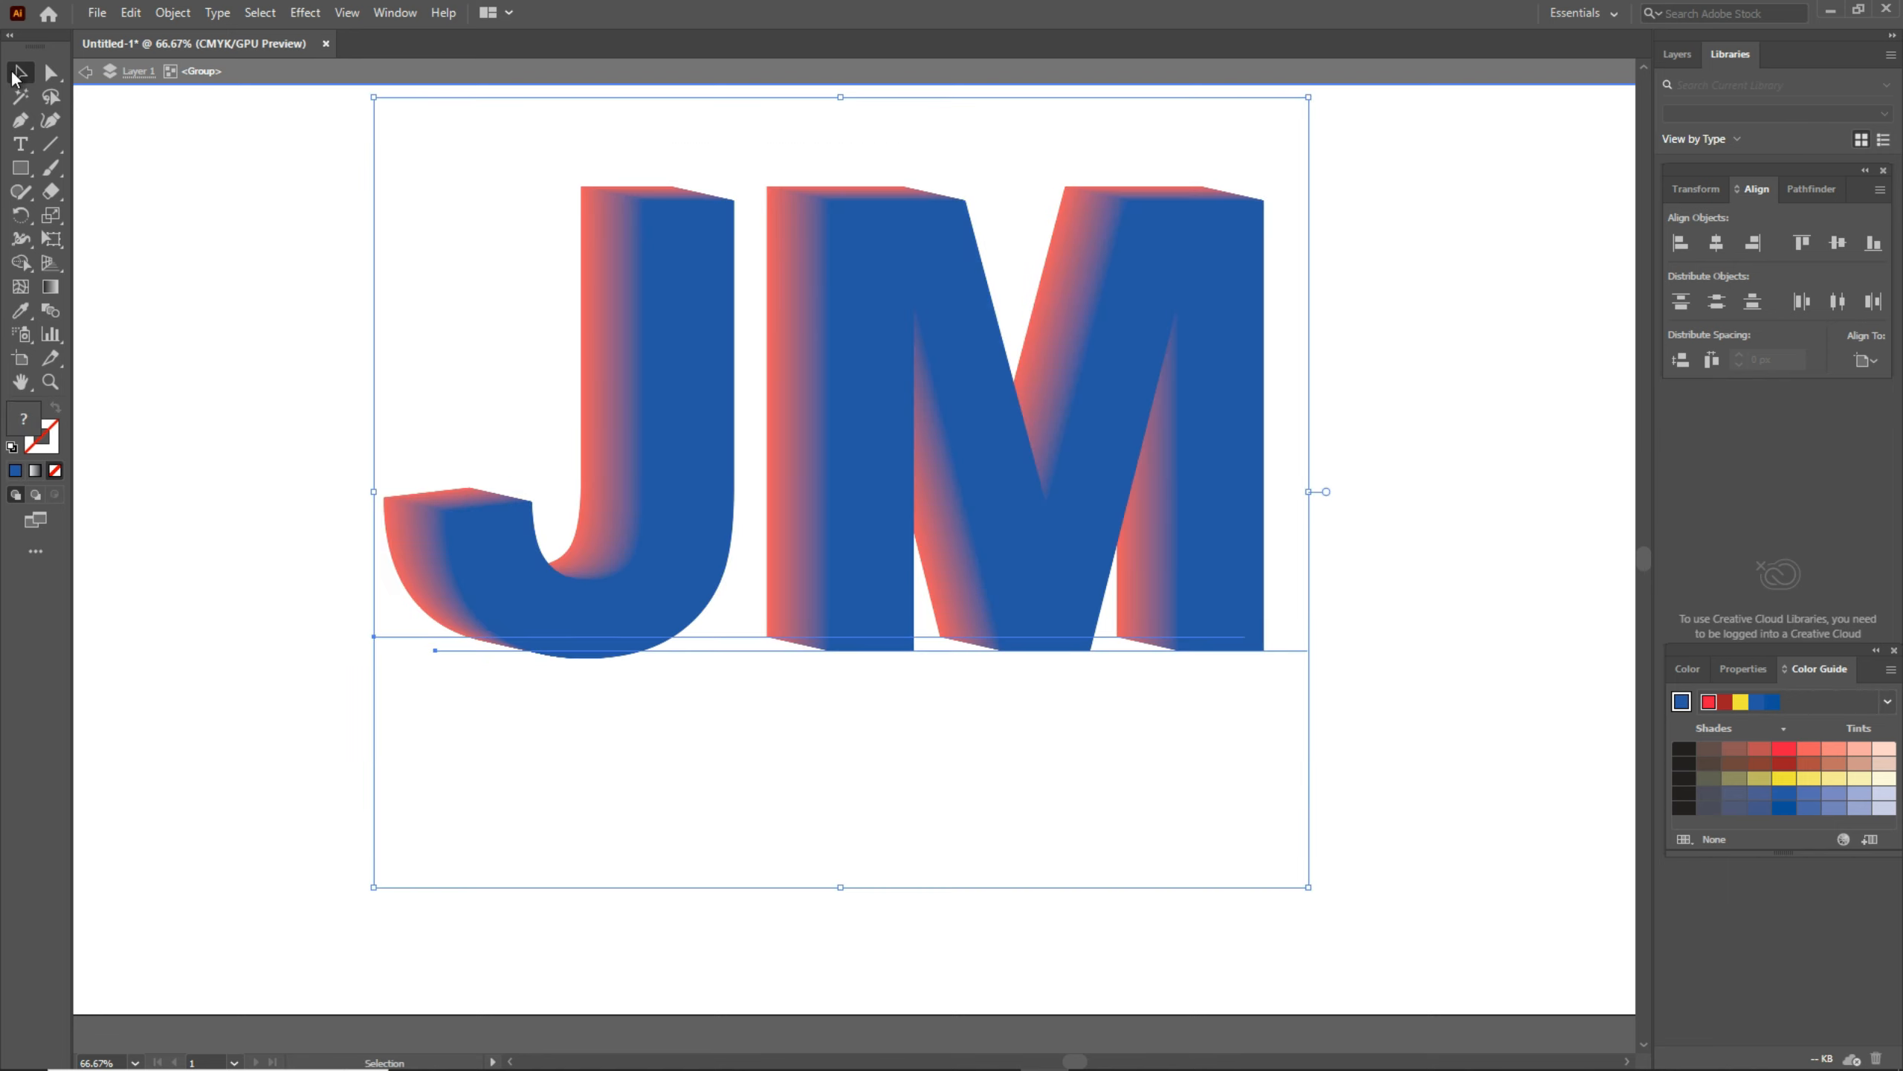
{"action": "right_click", "coordinate": [629, 302]}
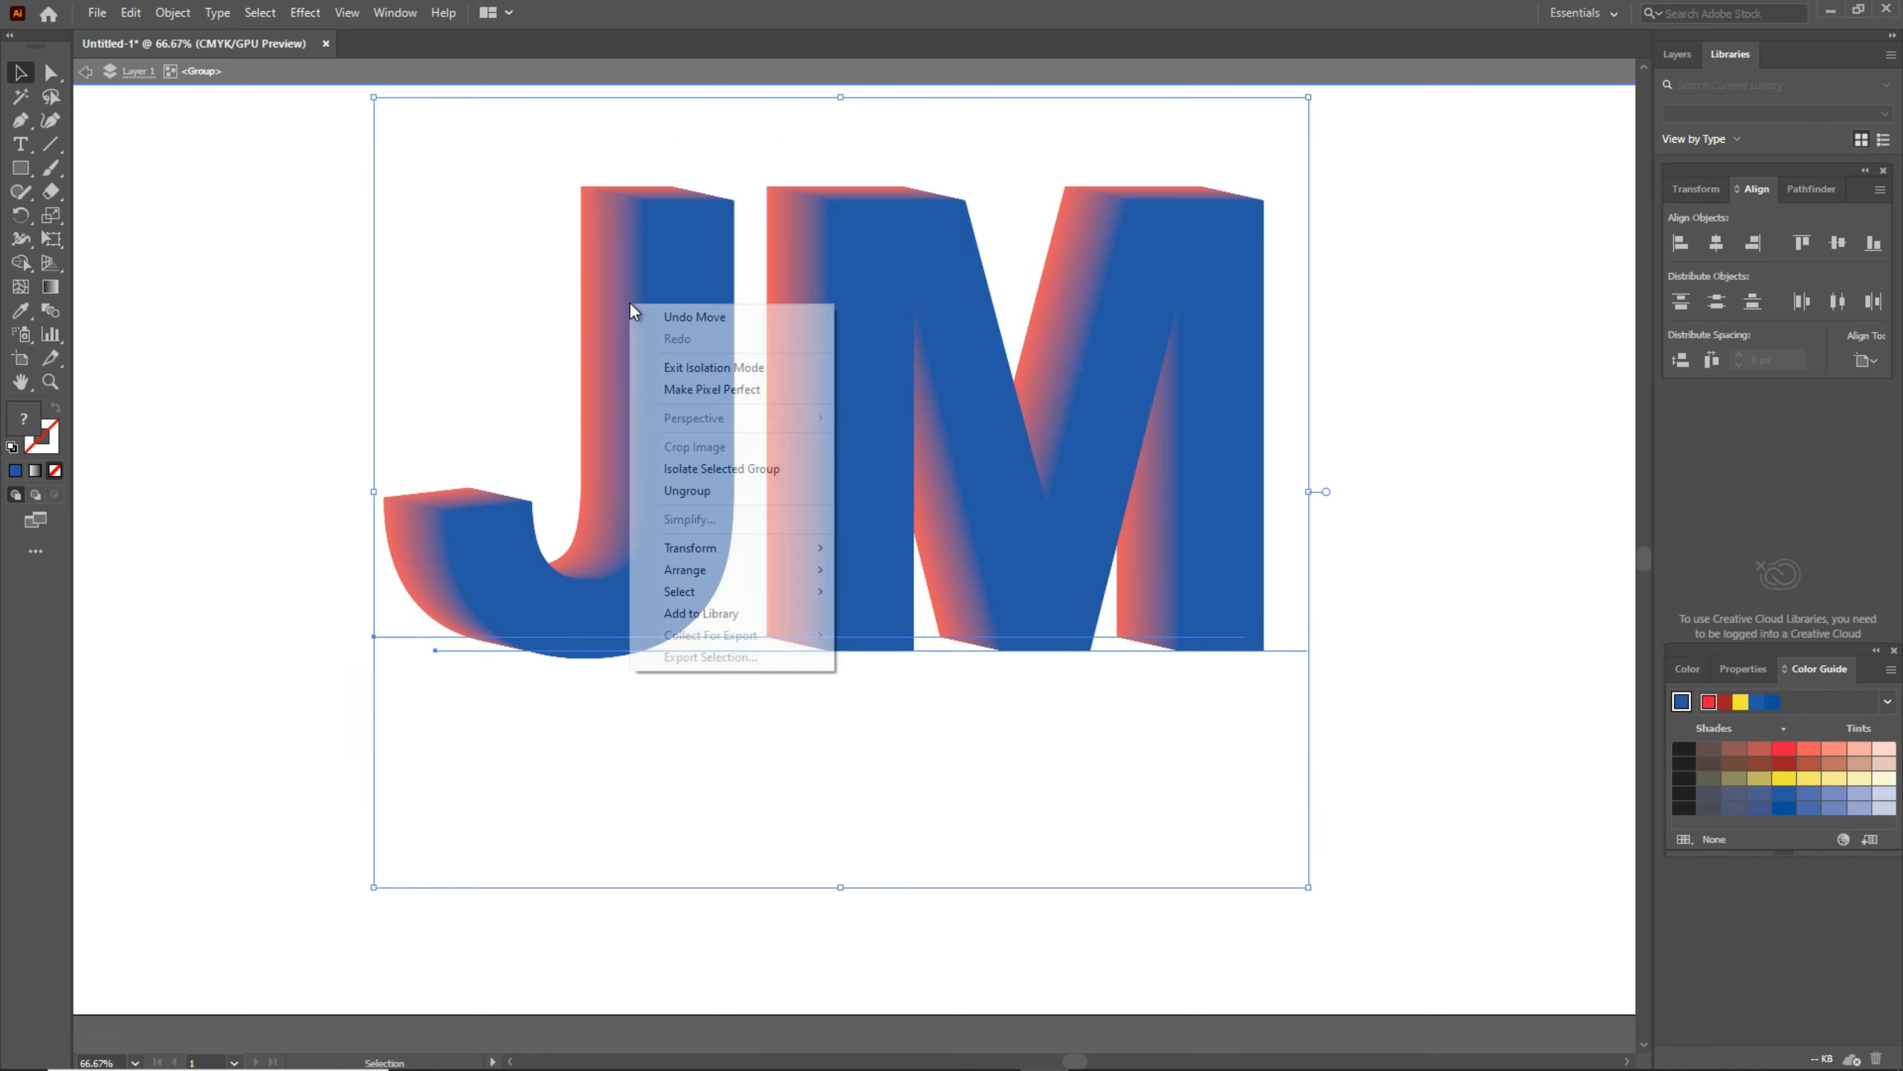
{"action": "left_click", "coordinate": [722, 491]}
{"action": "left_click", "coordinate": [199, 344]}
{"action": "left_click", "coordinate": [1294, 775]}
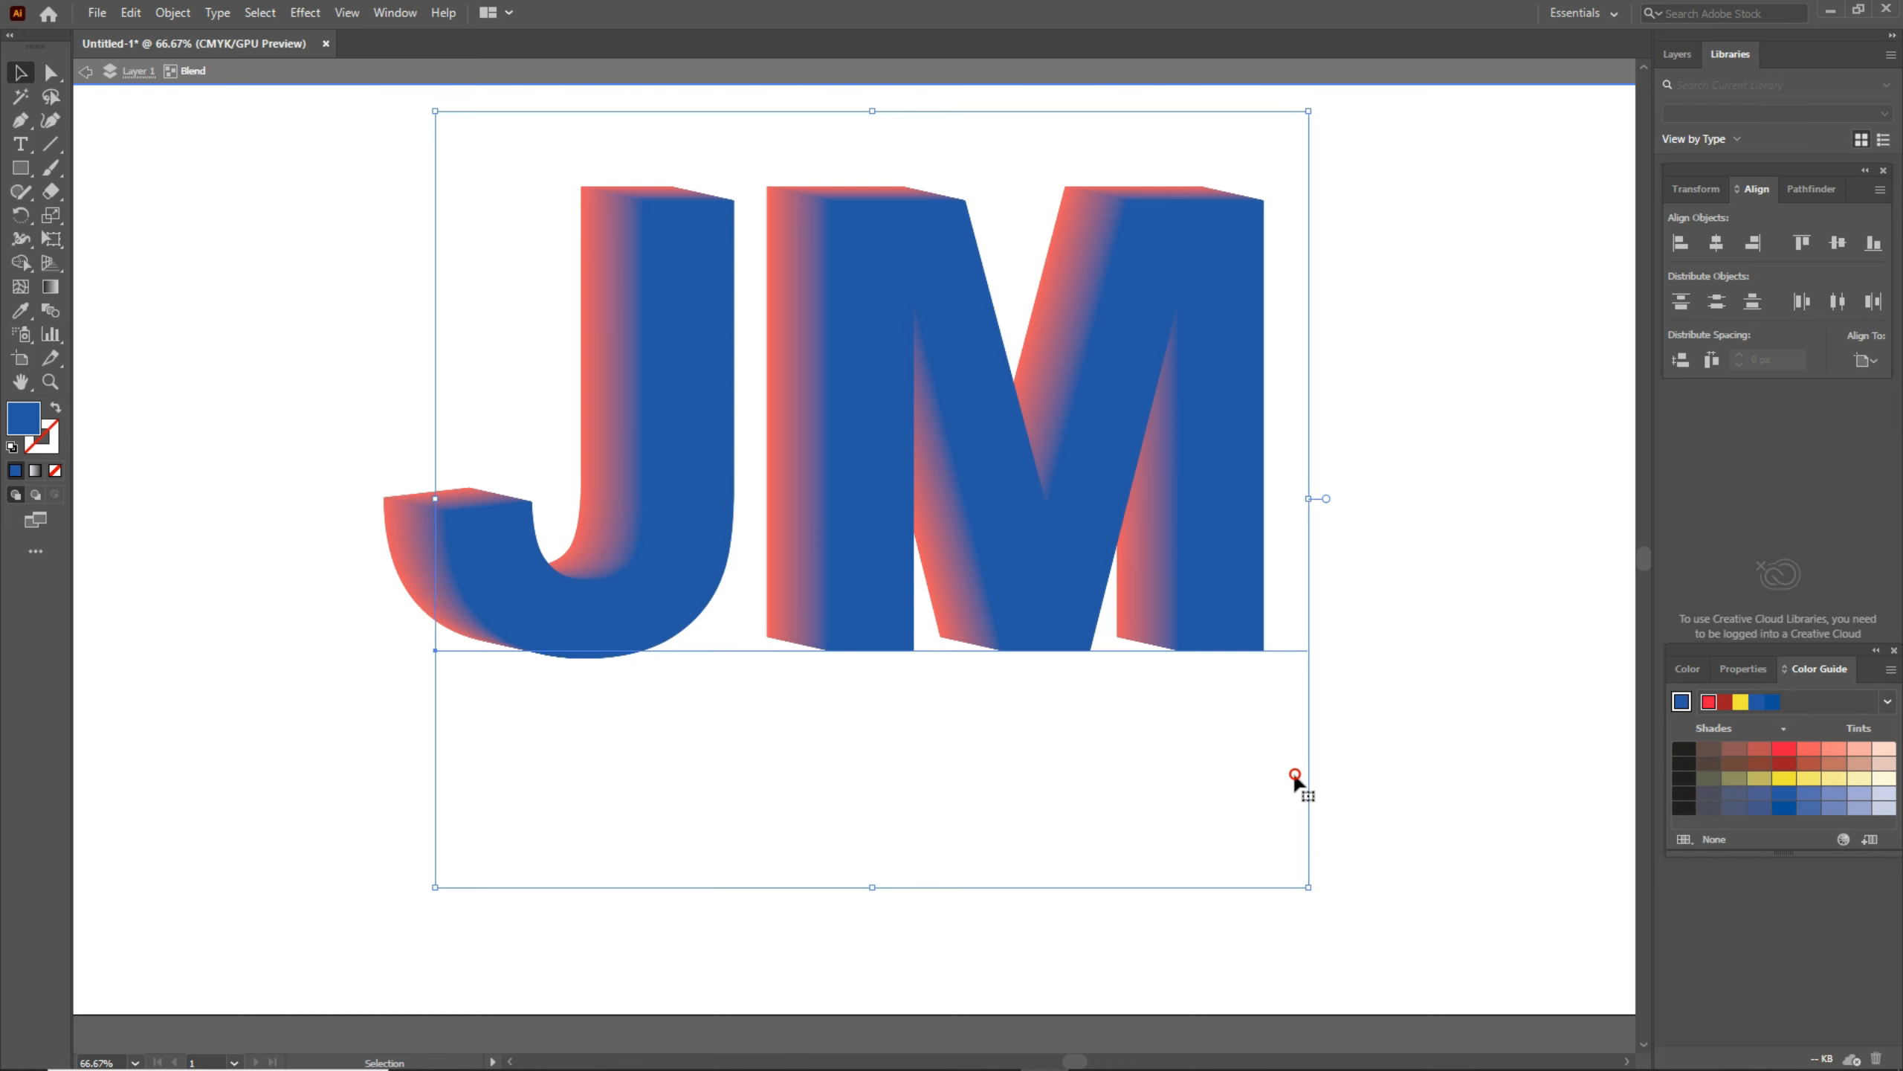
{"action": "double_click", "coordinate": [1382, 763]}
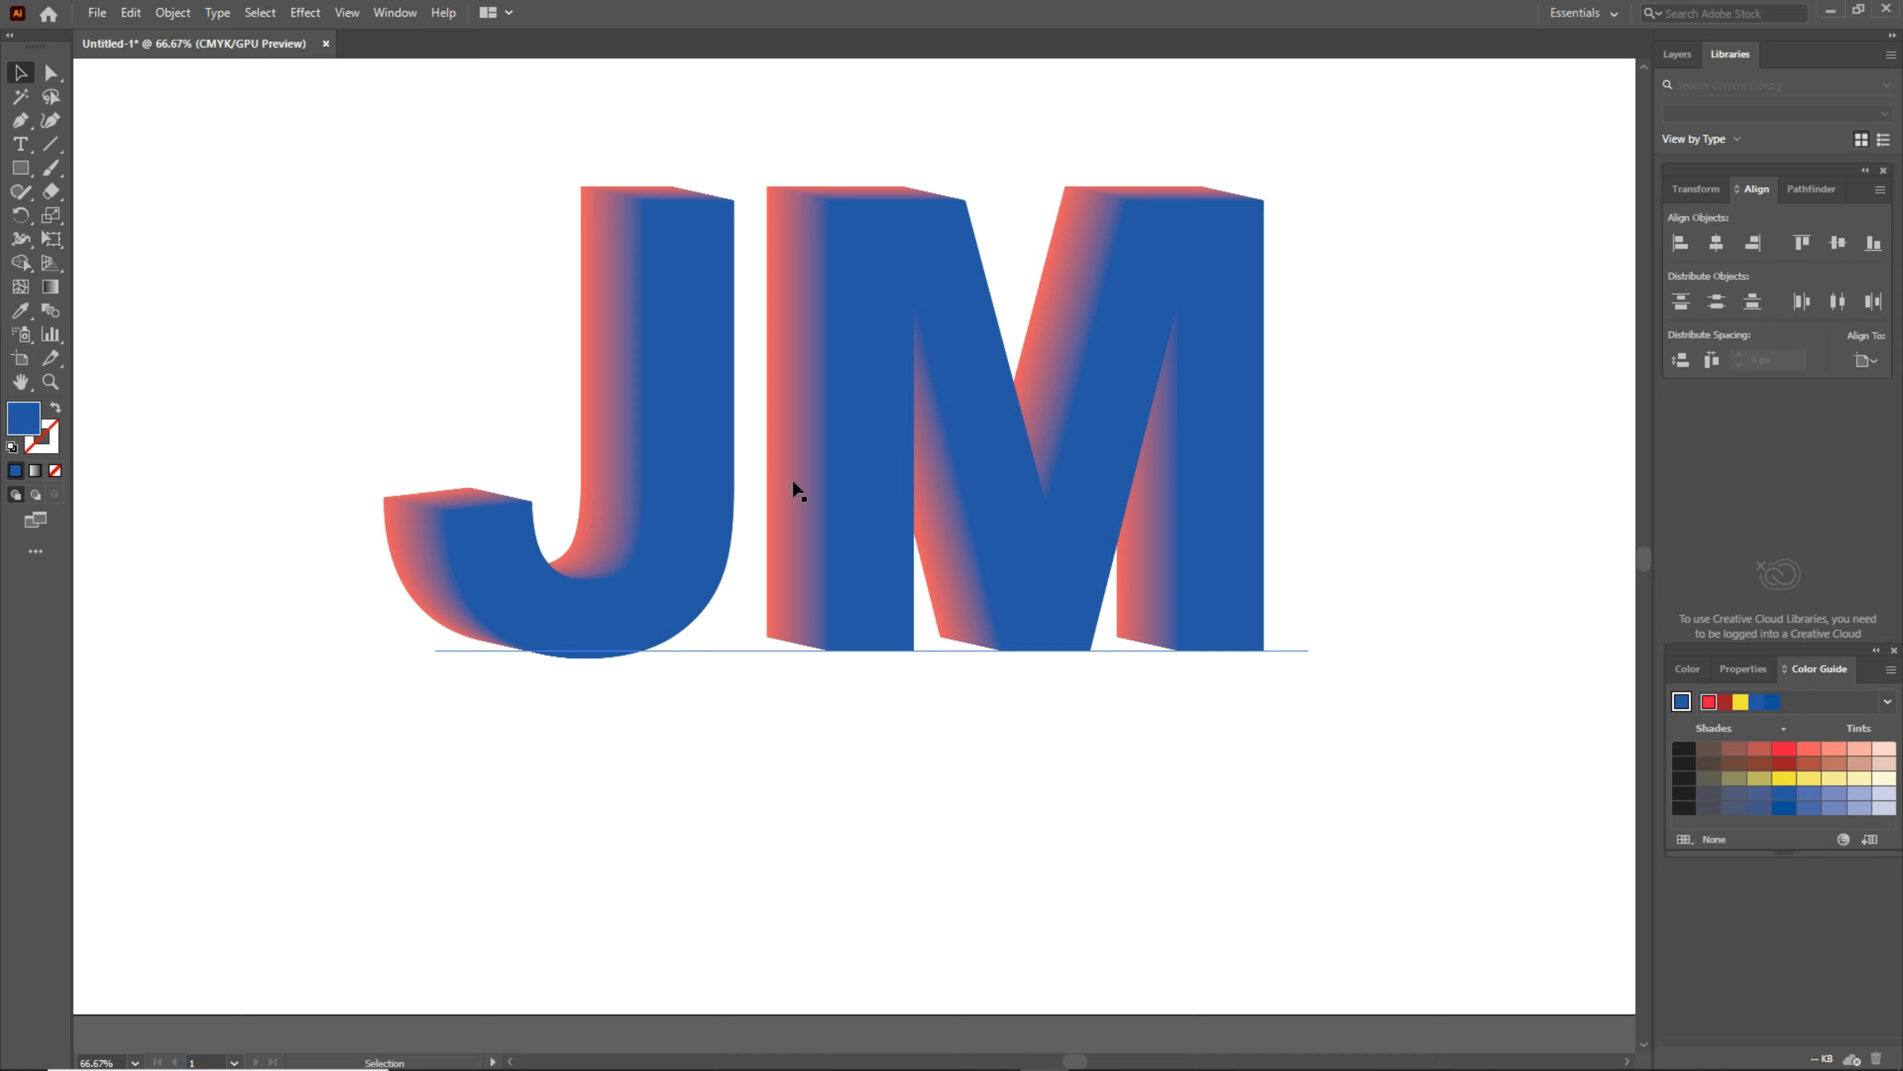
{"action": "left_click", "coordinate": [233, 223]}
{"action": "mouse_move", "coordinate": [383, 122]}
{"action": "left_mouse_down"}
{"action": "mouse_move", "coordinate": [1169, 615]}
{"action": "mouse_move", "coordinate": [506, 239]}
{"action": "mouse_move", "coordinate": [382, 113]}
{"action": "left_mouse_up"}
{"action": "left_click", "coordinate": [224, 217]}
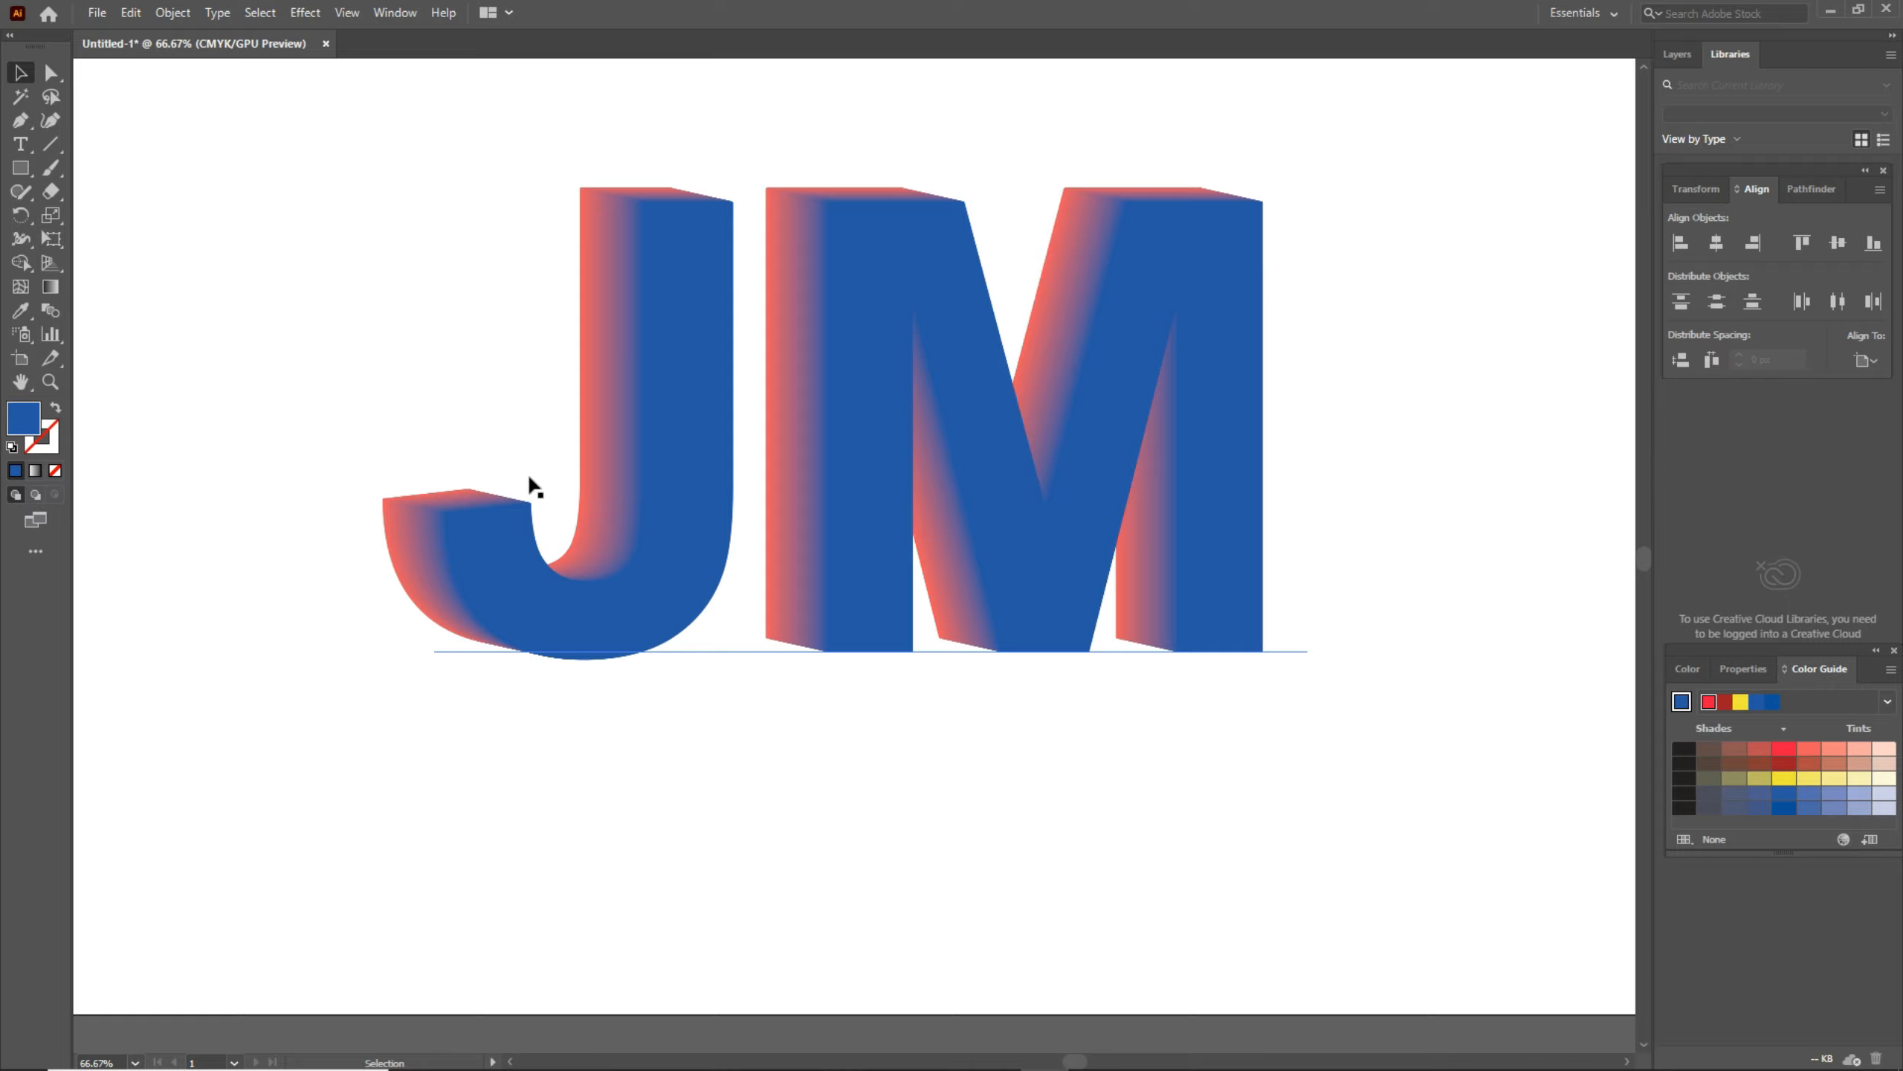